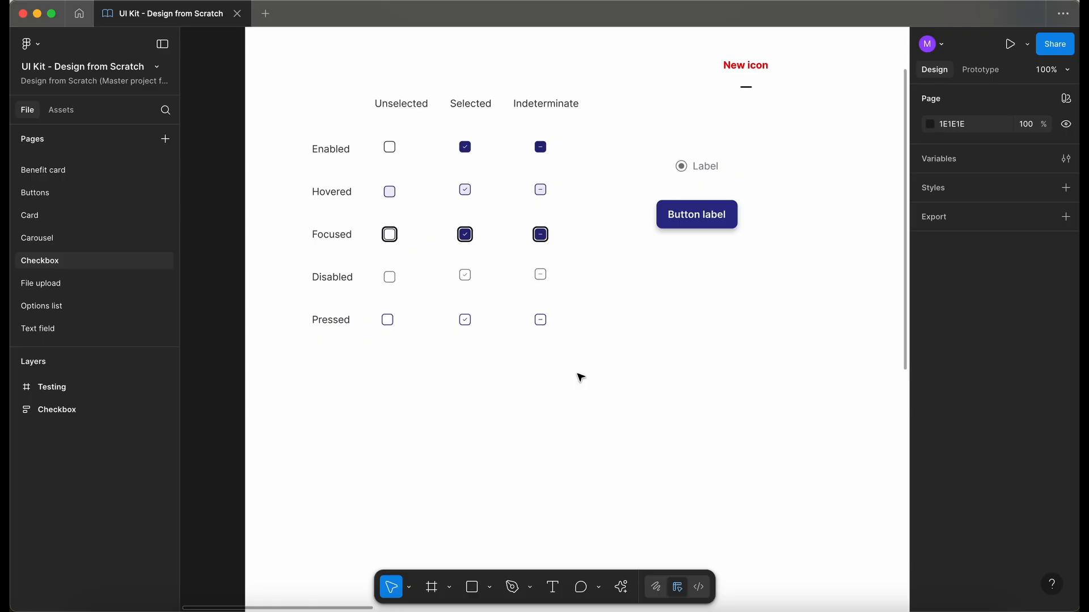
# Duplicate the full checkbox state grid with its row and column labels into the empty area at the Testing frame's right side.
pyautogui.moveTo(578, 374); pyautogui.dragTo(343, 146)
pyautogui.scroll(-4, 345, 148)
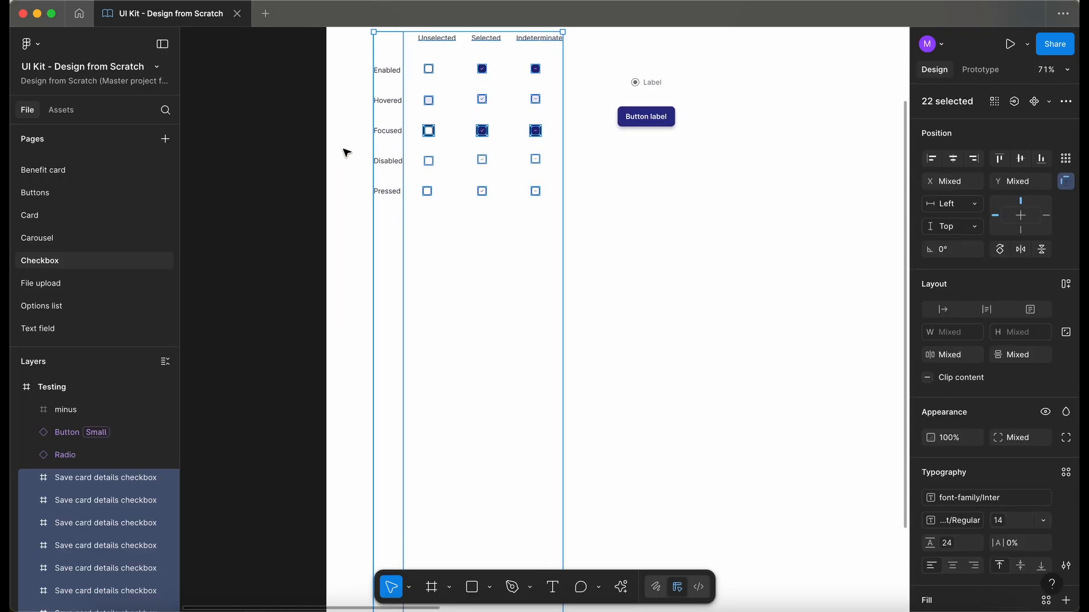
pyautogui.scroll(-5, 346, 152)
pyautogui.moveTo(371, 158); pyautogui.dragTo(641, 179)
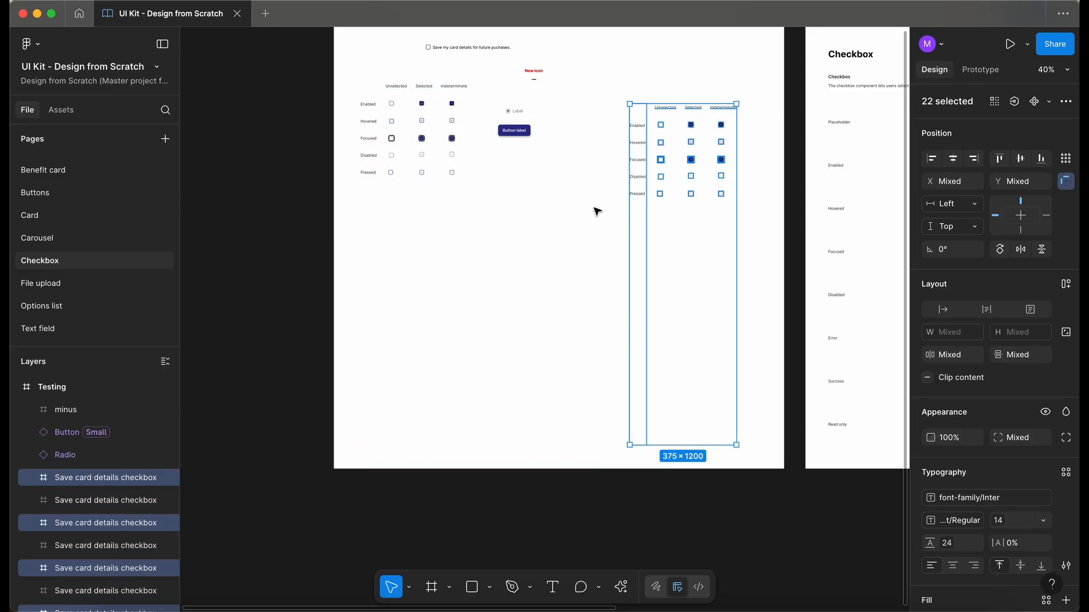
pyautogui.click(567, 233)
pyautogui.hscroll(2, 563, 233)
pyautogui.scroll(1, 564, 233)
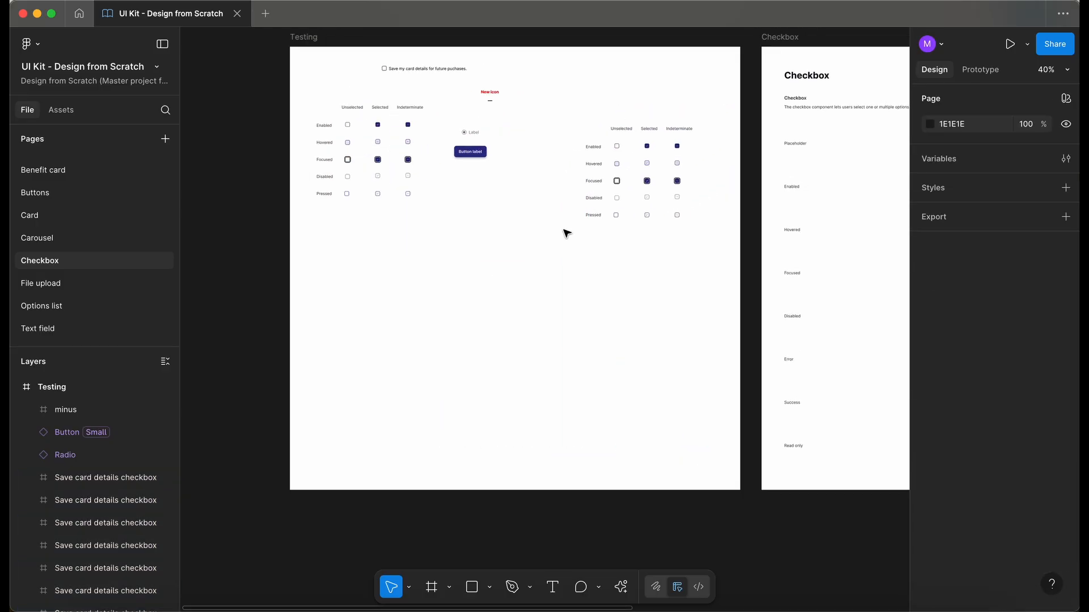
# Widen the Testing frame by extending its left edge outward.
pyautogui.click(304, 38)
pyautogui.moveTo(291, 97); pyautogui.dragTo(216, 97)
pyautogui.scroll(3, 556, 116)
pyautogui.scroll(2, 556, 116)
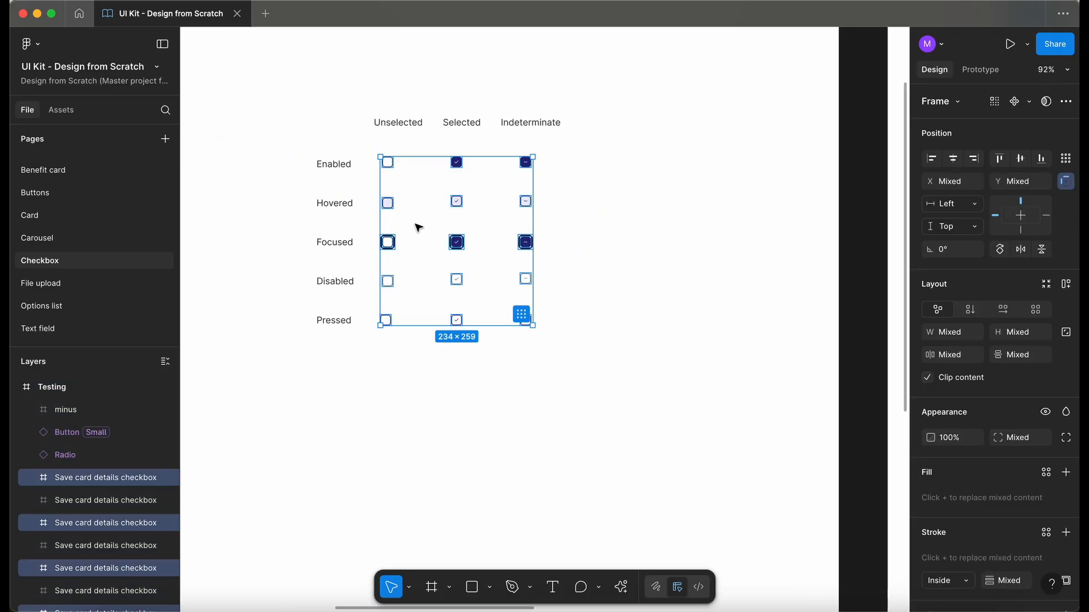
# Turn all the checkboxes in the duplicated grid into multiple separate components, leaving out the text labels.
pyautogui.scroll(2, 418, 228)
pyautogui.click(590, 115)
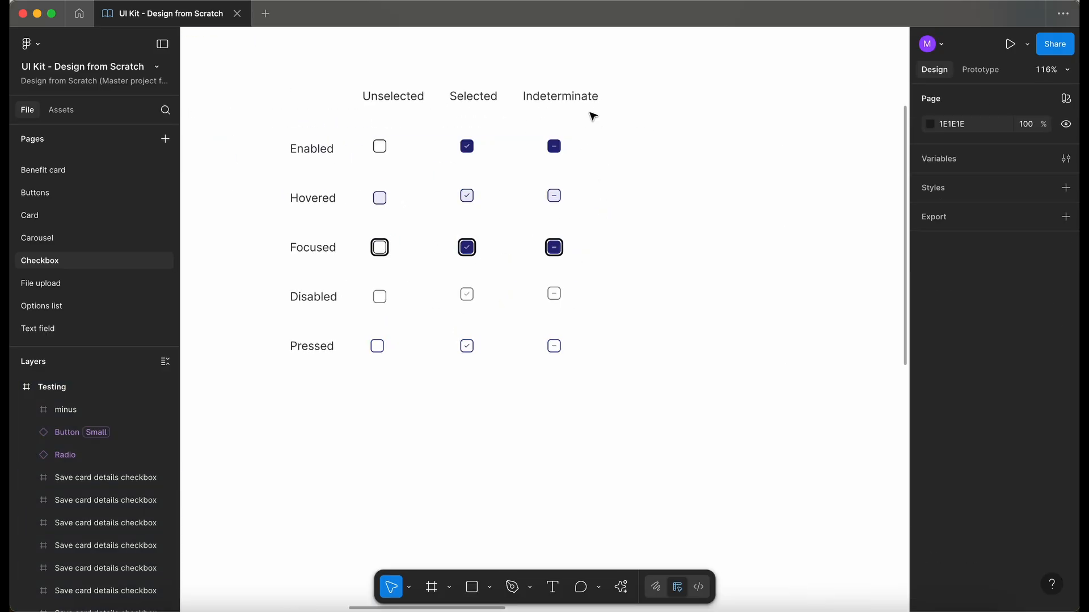
pyautogui.moveTo(588, 132); pyautogui.dragTo(370, 359)
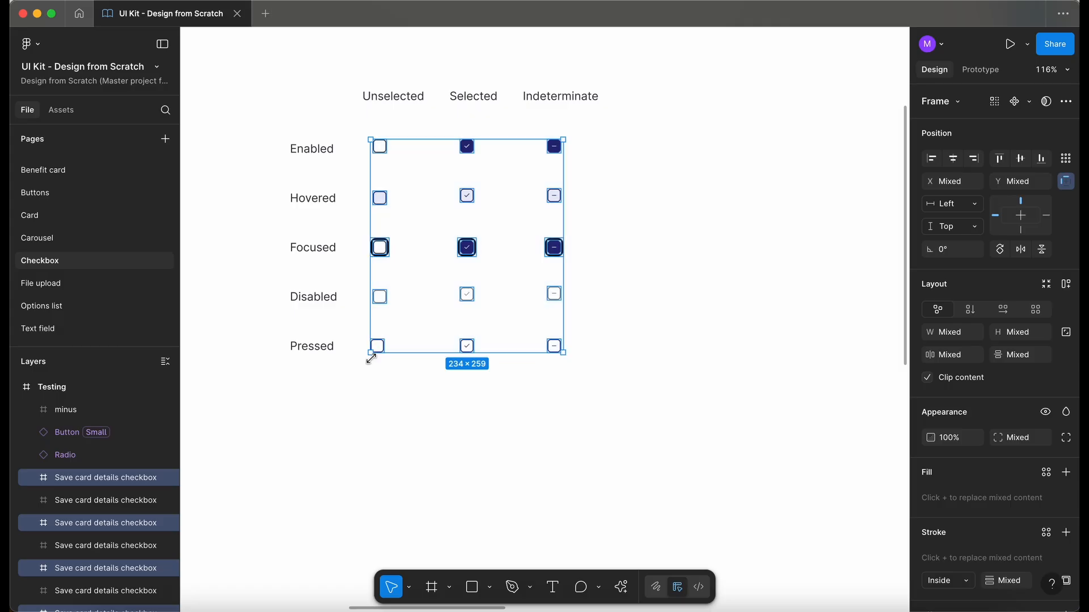
pyautogui.click(1030, 103)
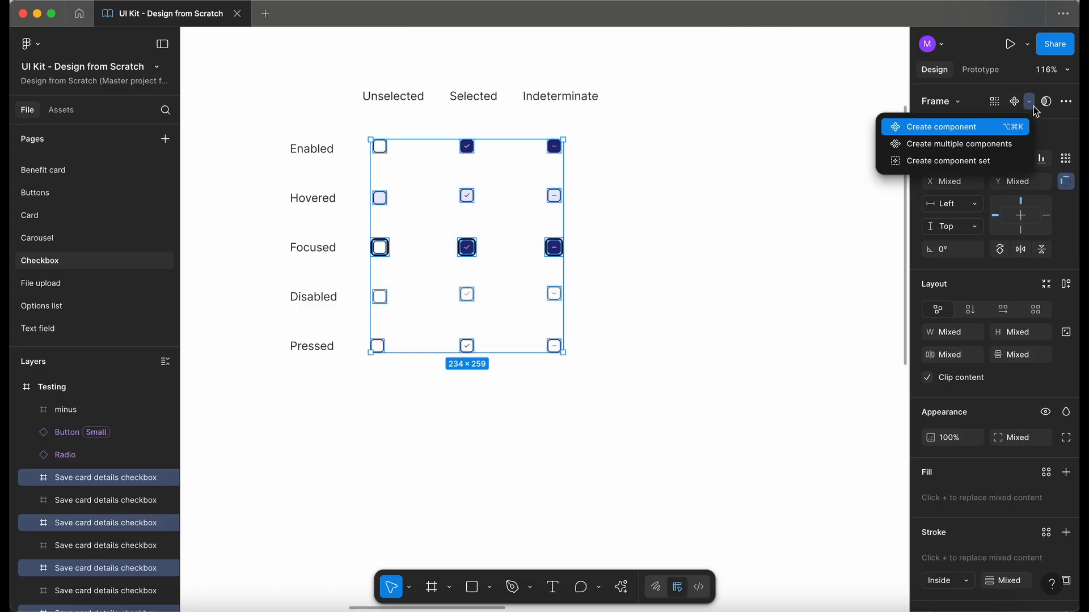
pyautogui.click(1005, 144)
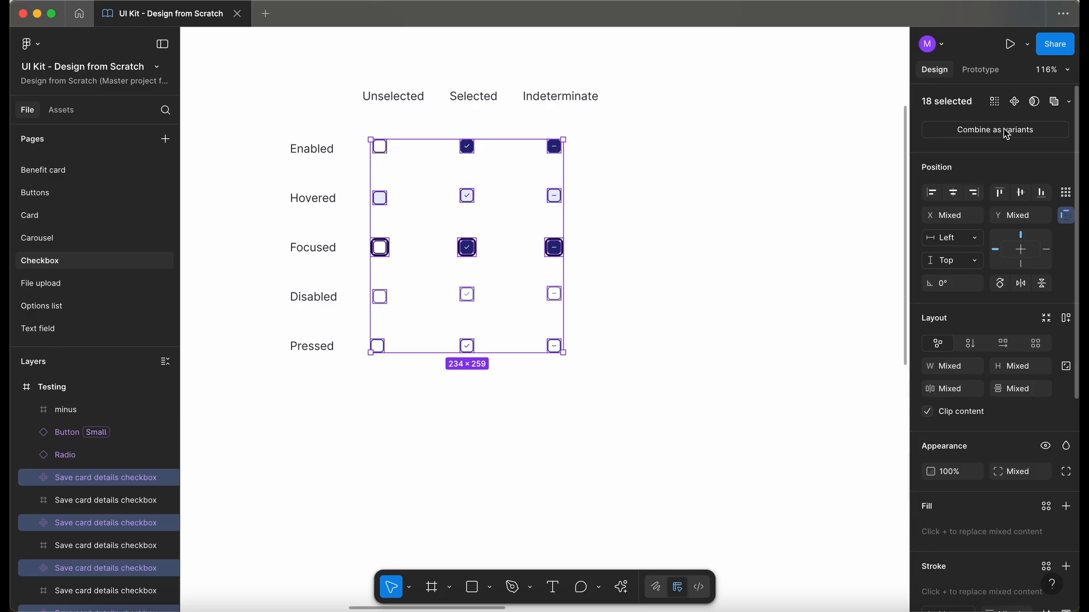
# Combine the new checkbox components as variants and name the component set Checkbox.
pyautogui.click(1004, 131)
pyautogui.click(960, 106)
pyautogui.write('Checkbox')
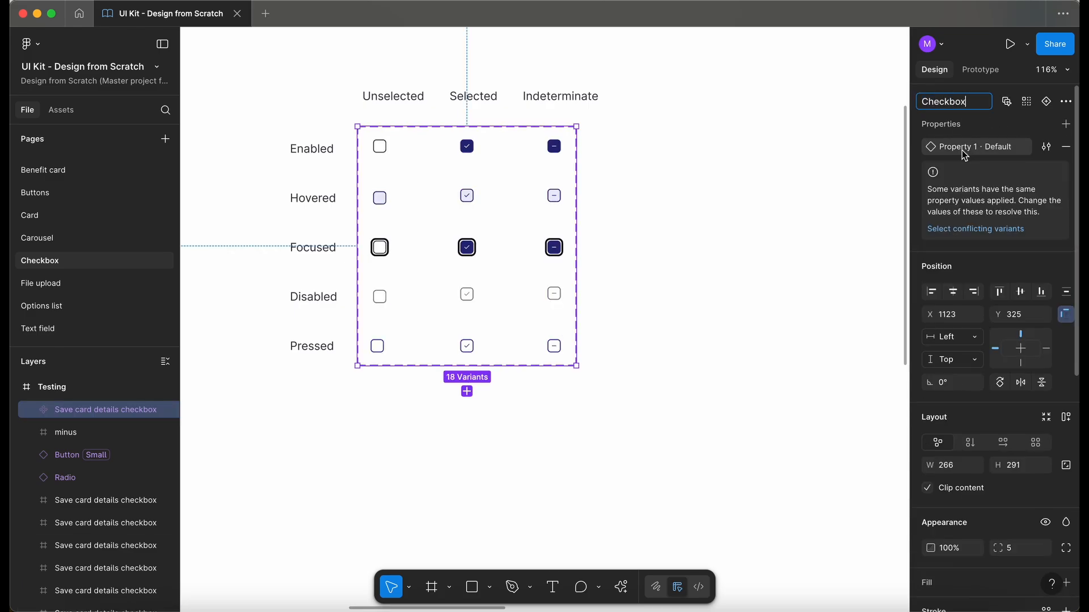
# Rename the component set's variant property from Property 1 to States.
pyautogui.doubleClick(956, 148)
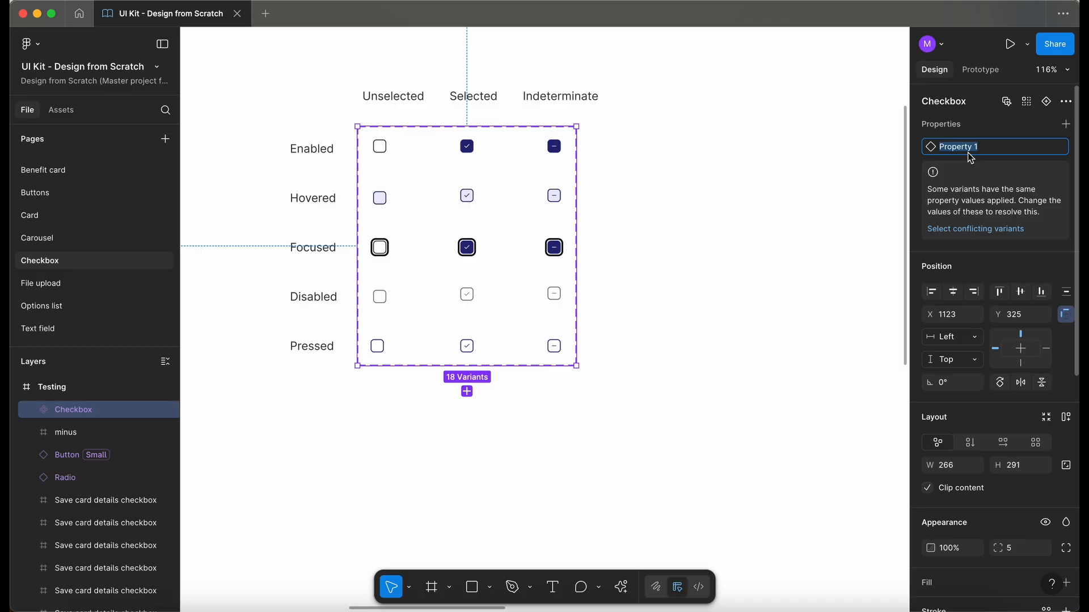
pyautogui.write('Ty')
pyautogui.press('Return')
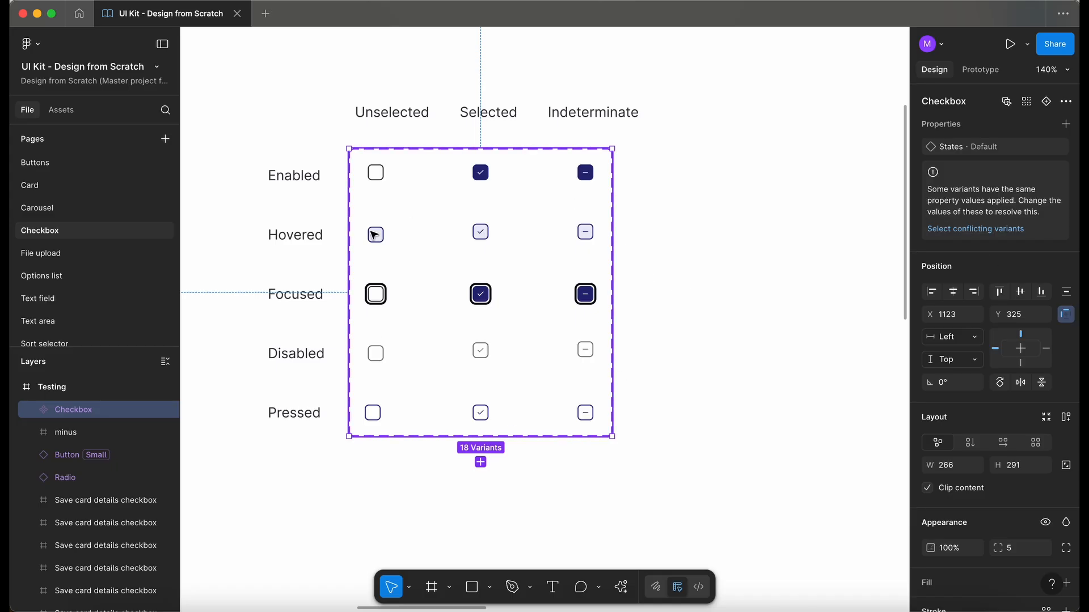
# Add a second variant property named Style with the value Unselected to the Checkbox component set.
pyautogui.scroll(-3, 492, 260)
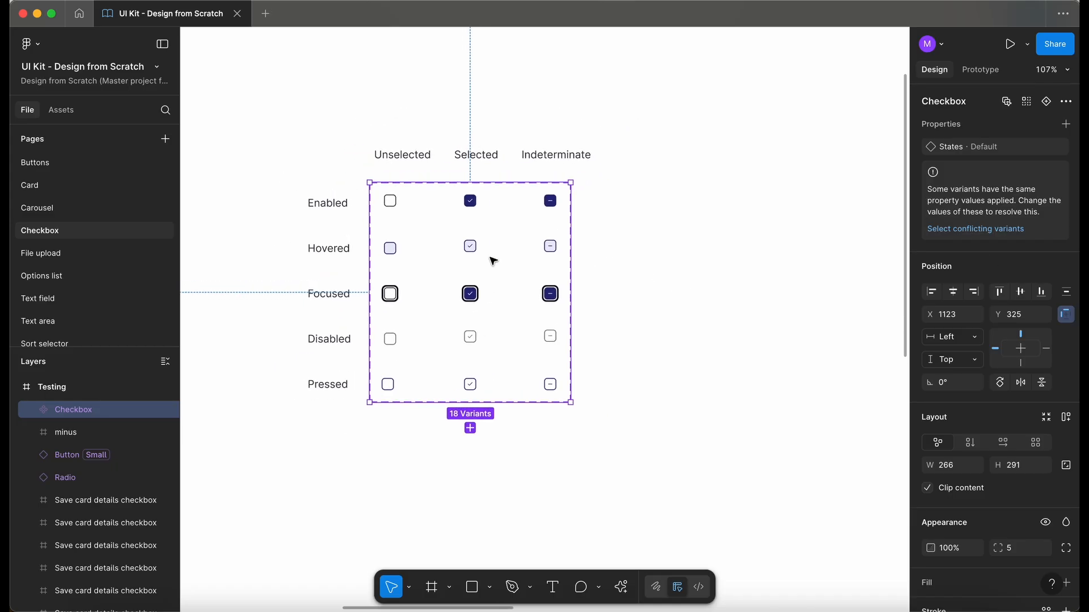
pyautogui.click(1067, 126)
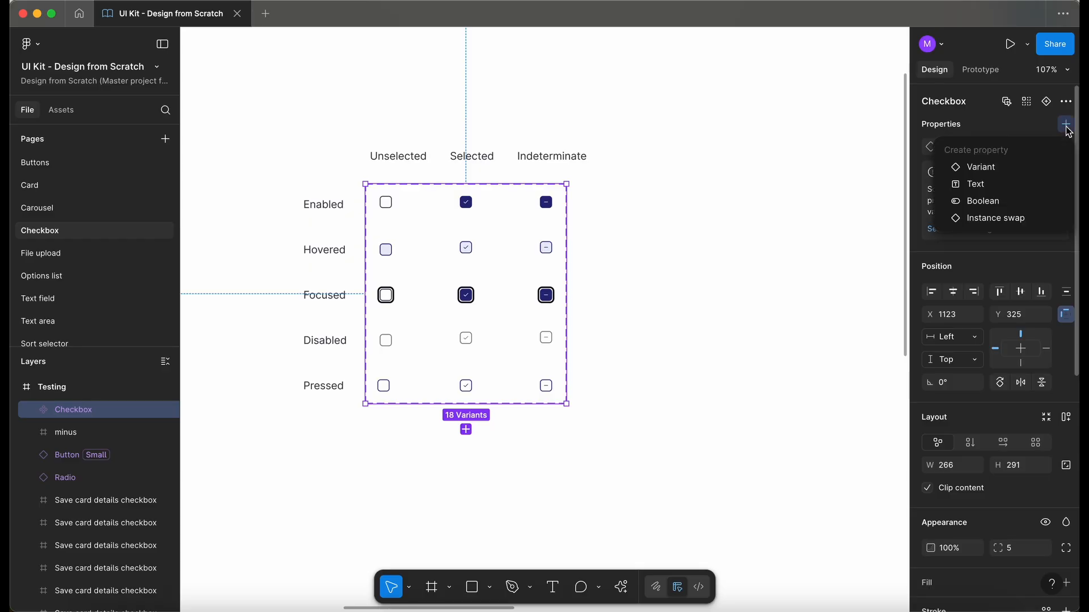
pyautogui.click(1027, 168)
pyautogui.write('Style')
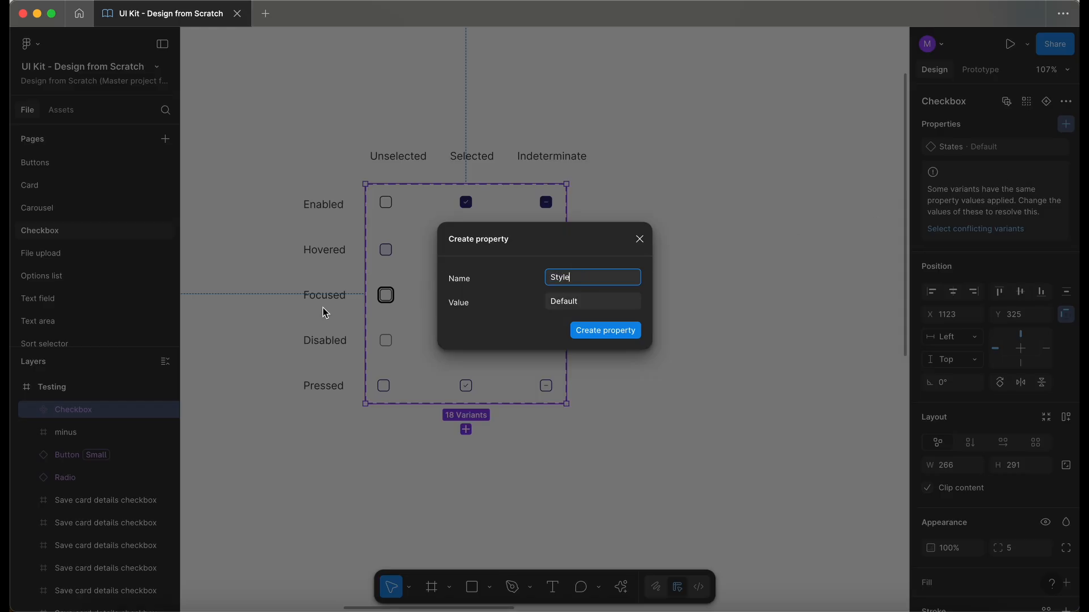
pyautogui.click(588, 303)
pyautogui.doubleClick(588, 306)
pyautogui.write('Unselected')
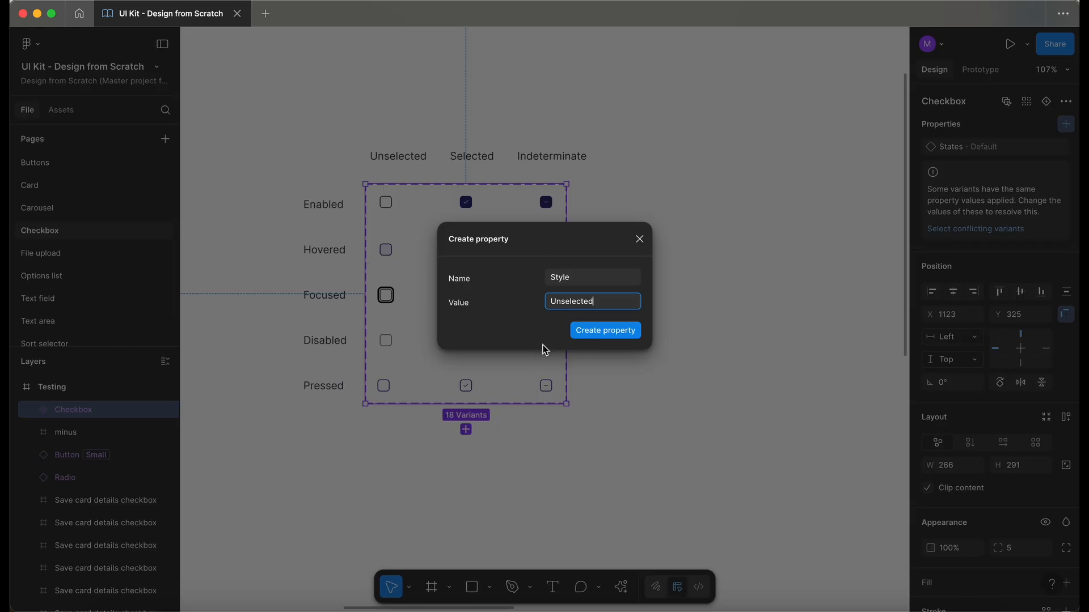
pyautogui.click(592, 335)
# Set the Style property to Selected for all five checkbox variants in the Selected column.
pyautogui.scroll(5, 450, 279)
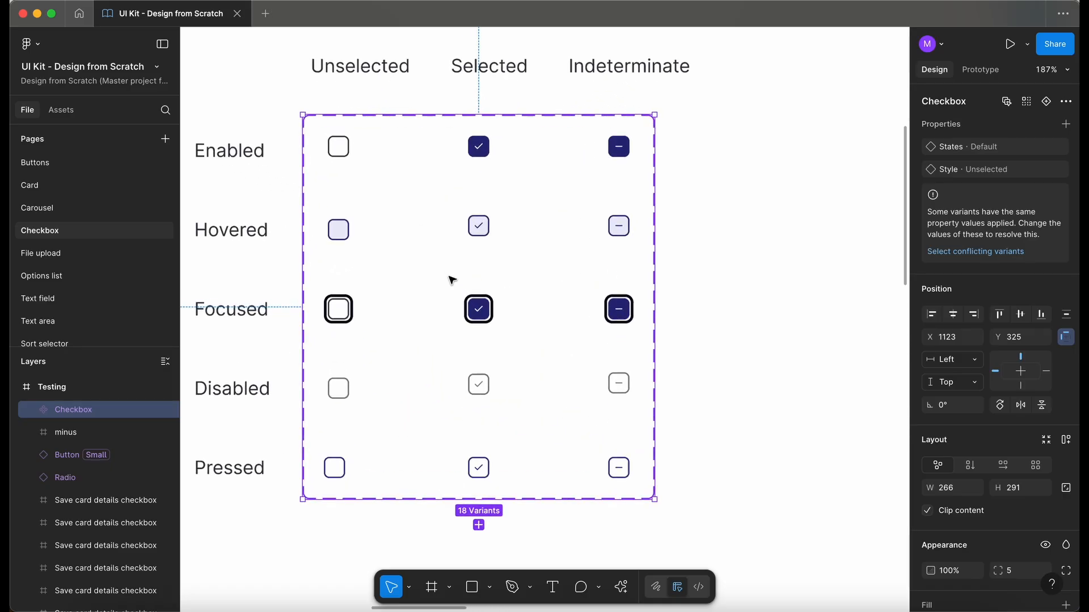
pyautogui.click(480, 152)
pyautogui.scroll(-1, 480, 152)
pyautogui.hscroll(-1, 481, 152)
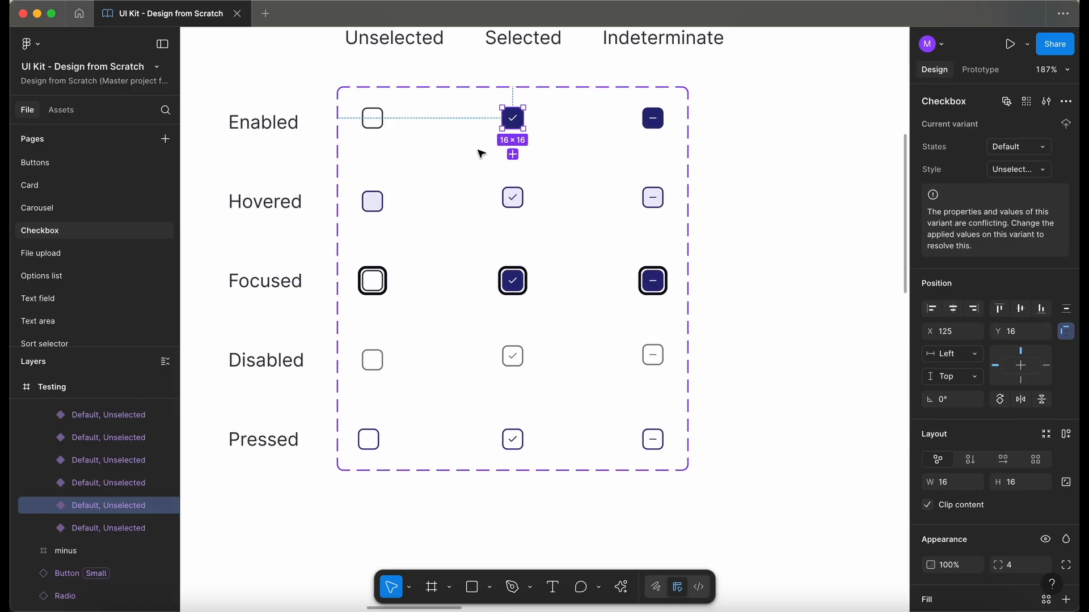
pyautogui.keyDown('shift'); pyautogui.click(513, 198); pyautogui.keyUp('shift')
pyautogui.keyDown('shift'); pyautogui.click(519, 296); pyautogui.keyUp('shift')
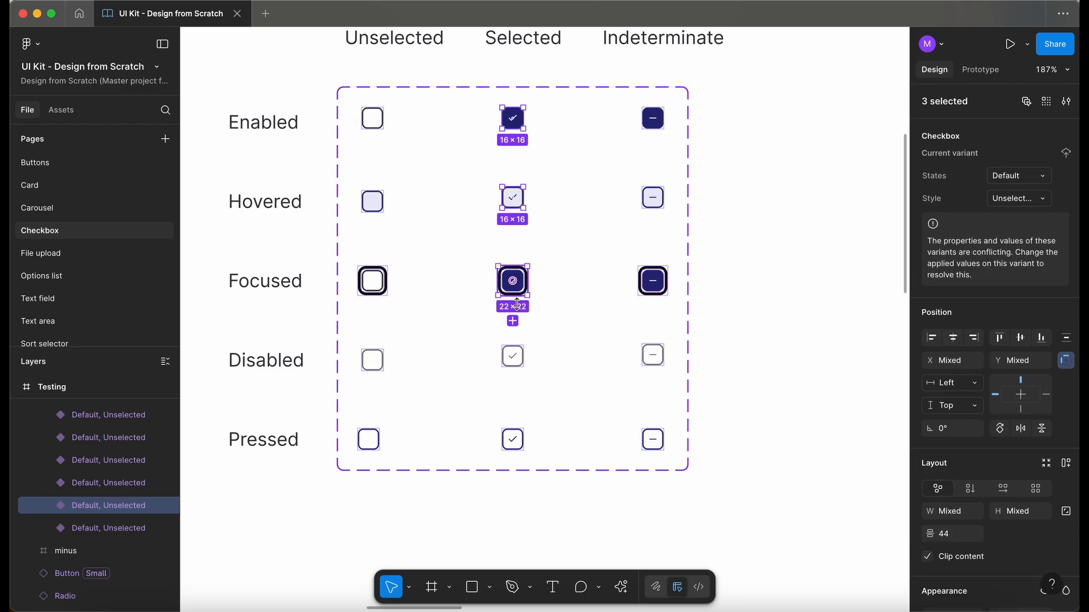
pyautogui.keyDown('shift'); pyautogui.click(516, 357); pyautogui.keyUp('shift')
pyautogui.keyDown('shift'); pyautogui.click(519, 446); pyautogui.keyUp('shift')
pyautogui.scroll(-2, 520, 448)
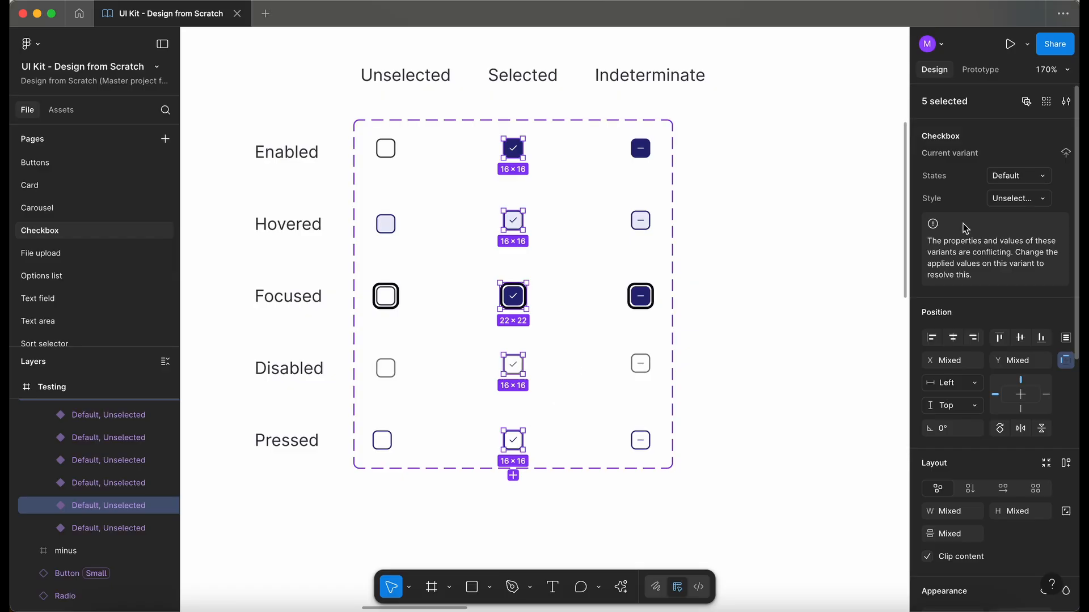
pyautogui.click(1015, 198)
pyautogui.write('Selected')
pyautogui.press('Return')
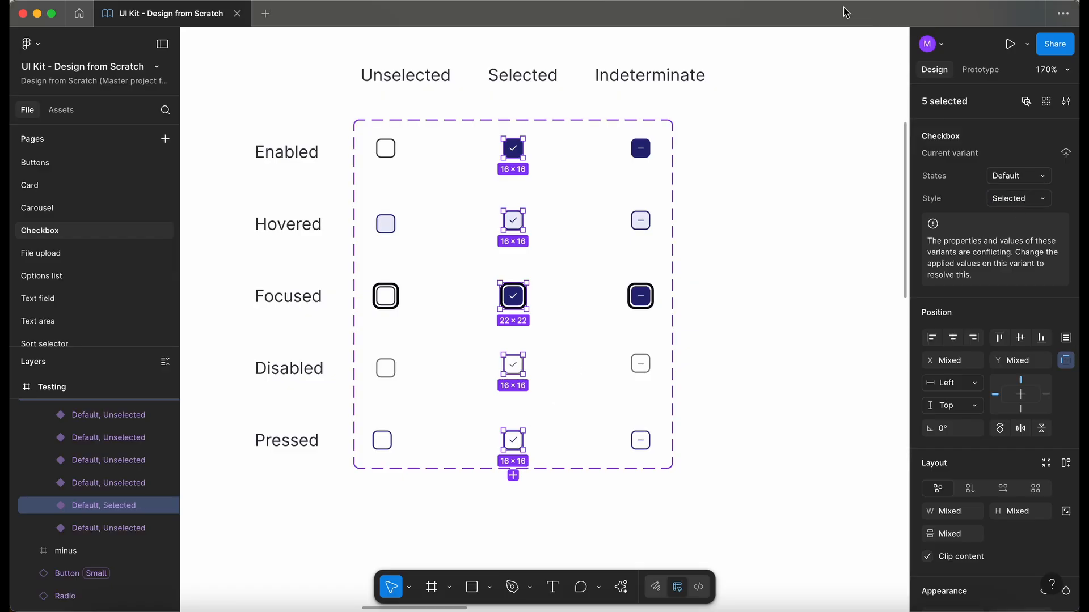
# Set the Style property to Indeterminate for all five checkbox variants in the Indeterminate column.
pyautogui.click(644, 150)
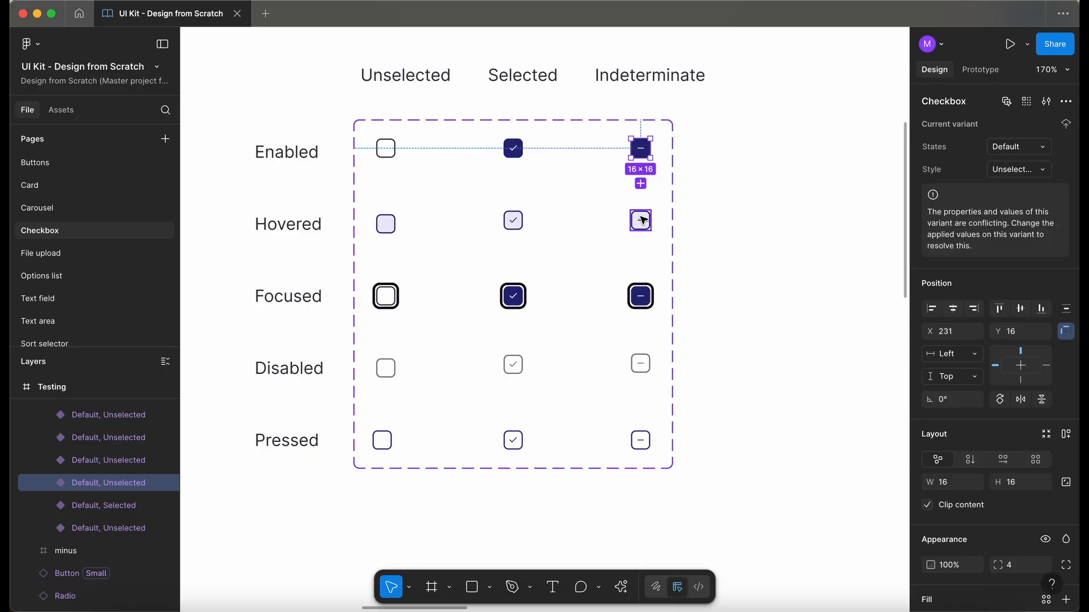
pyautogui.keyDown('shift'); pyautogui.click(642, 220); pyautogui.keyUp('shift')
pyautogui.keyDown('shift'); pyautogui.click(641, 296); pyautogui.keyUp('shift')
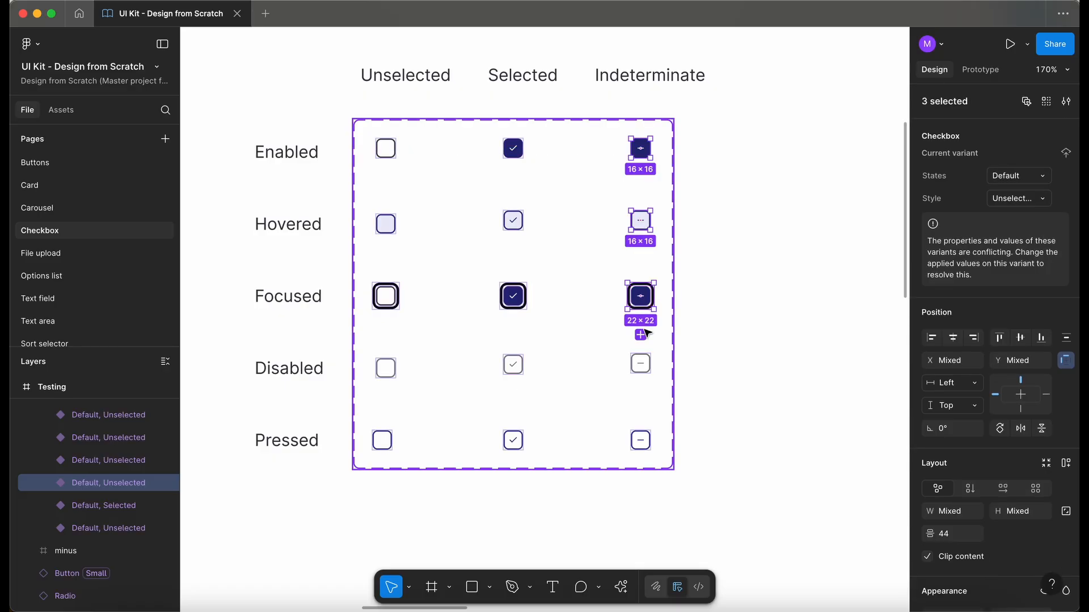
pyautogui.keyDown('shift'); pyautogui.click(646, 368); pyautogui.keyUp('shift')
pyautogui.keyDown('shift'); pyautogui.click(641, 440); pyautogui.keyUp('shift')
pyautogui.click(1021, 198)
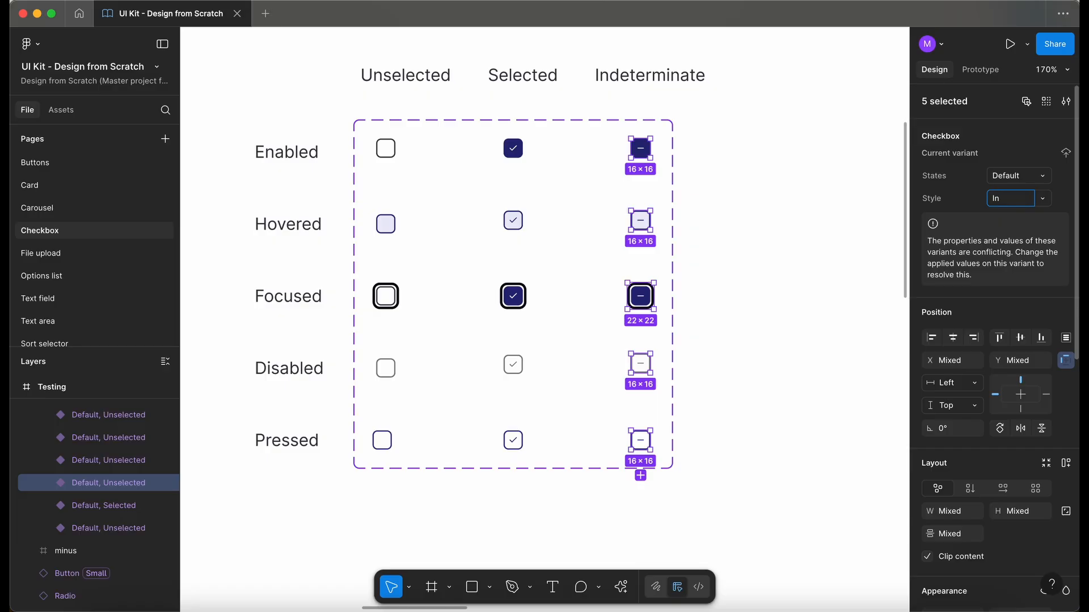
pyautogui.write('Indeterminate')
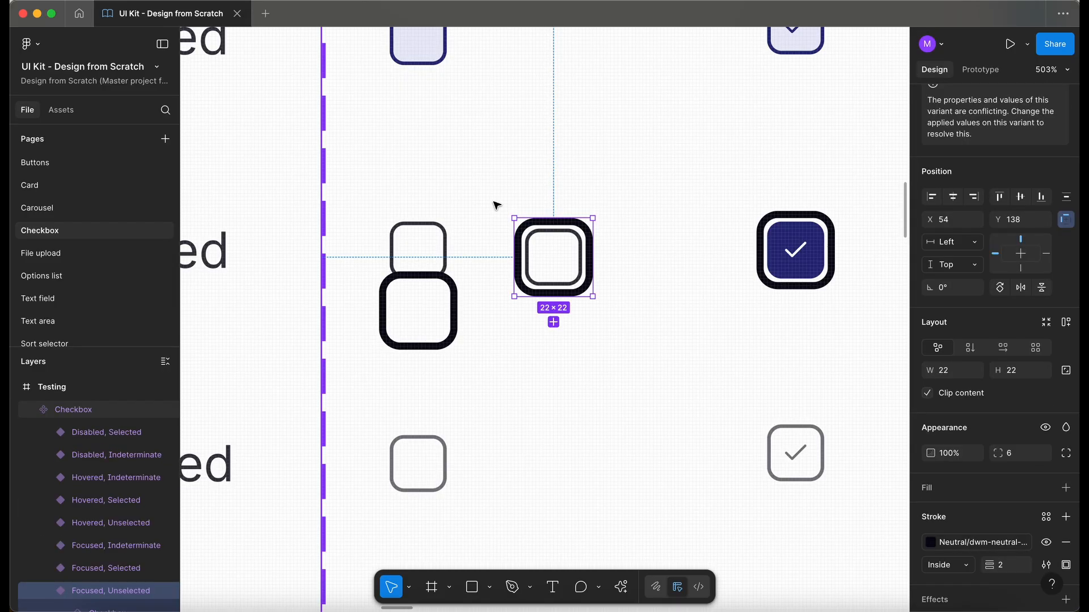
# Delete the two overlapping Focused, Unselected variants, the small box and the thick outline, keeping the combined focused checkbox beside them.
pyautogui.scroll(-5, 496, 212)
pyautogui.scroll(2, 496, 212)
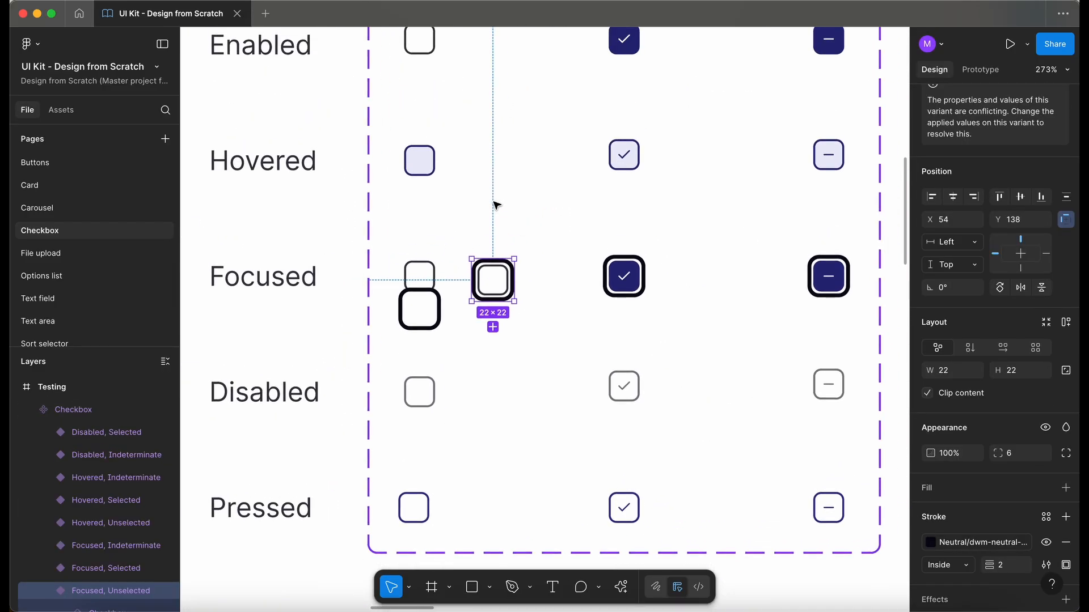
pyautogui.scroll(4, 420, 272)
pyautogui.click(446, 329)
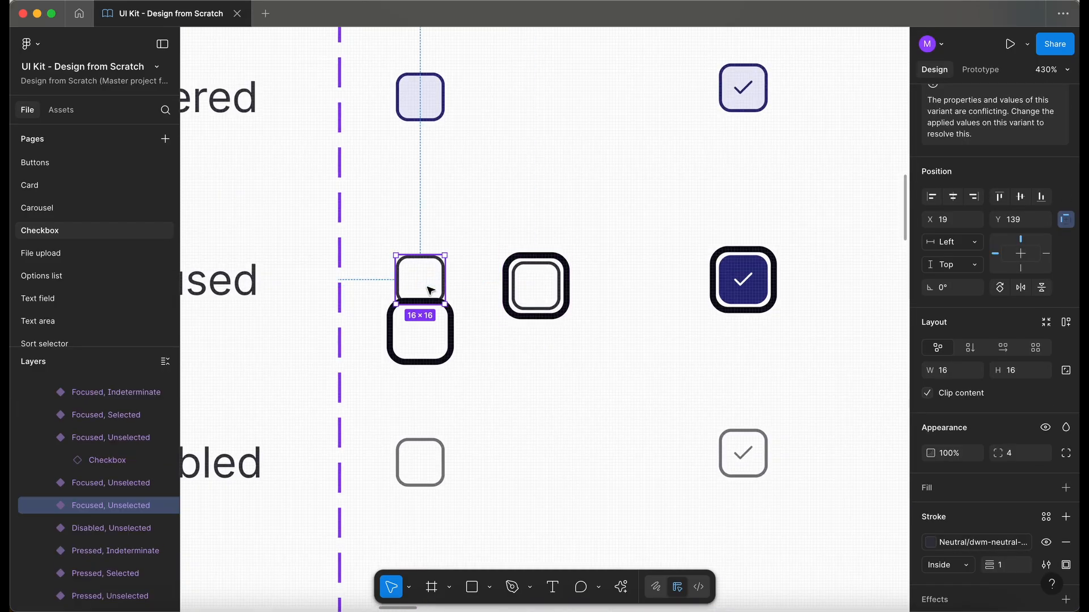
pyautogui.click(446, 330)
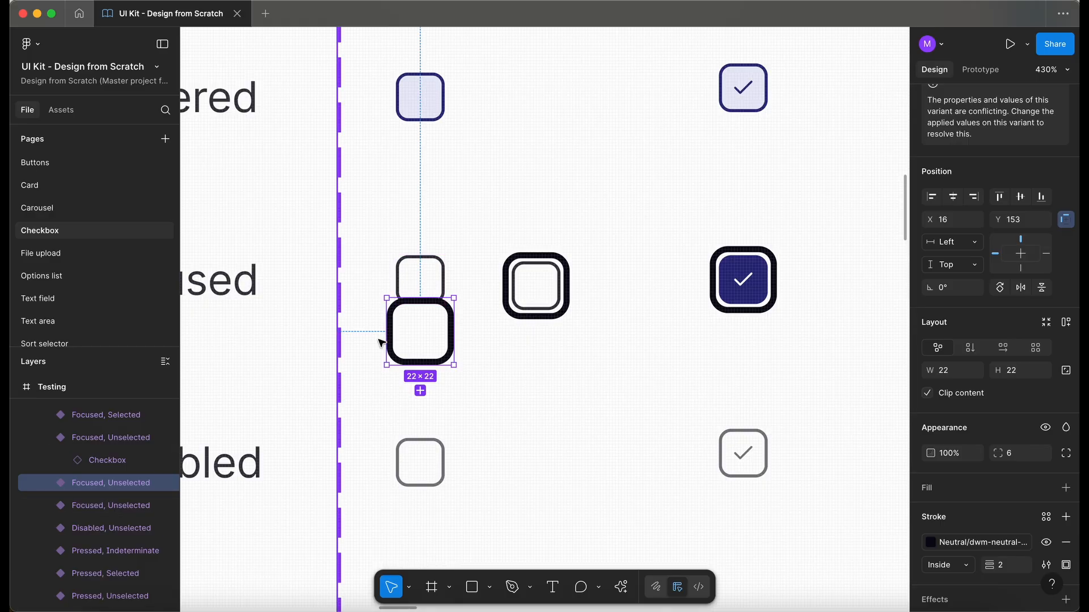
pyautogui.scroll(-3, 376, 340)
pyautogui.scroll(2, 415, 345)
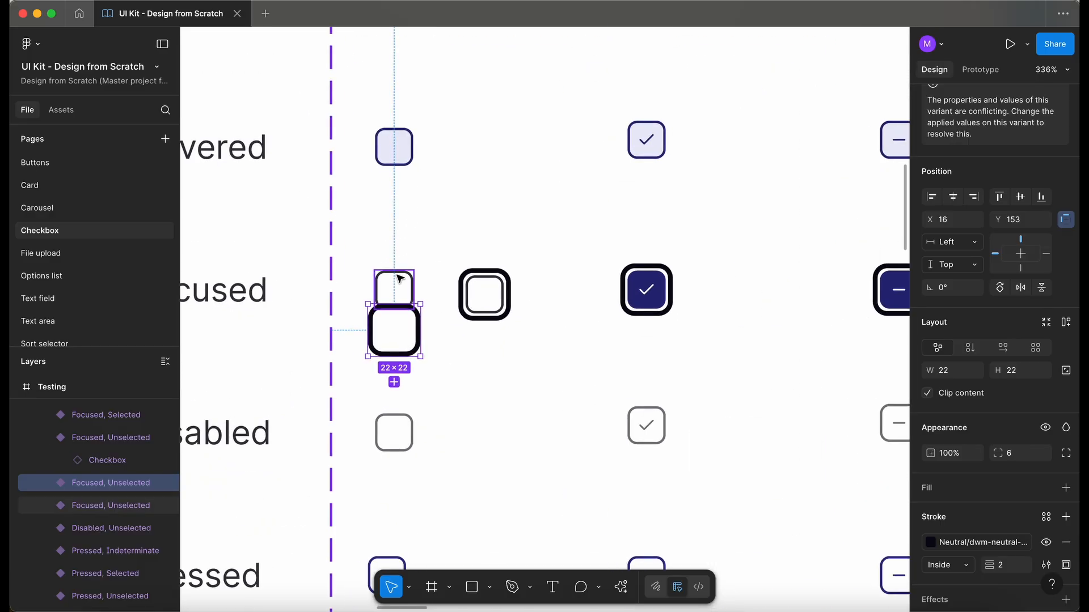
pyautogui.click(402, 354)
pyautogui.keyDown('shift'); pyautogui.click(401, 355); pyautogui.keyUp('shift')
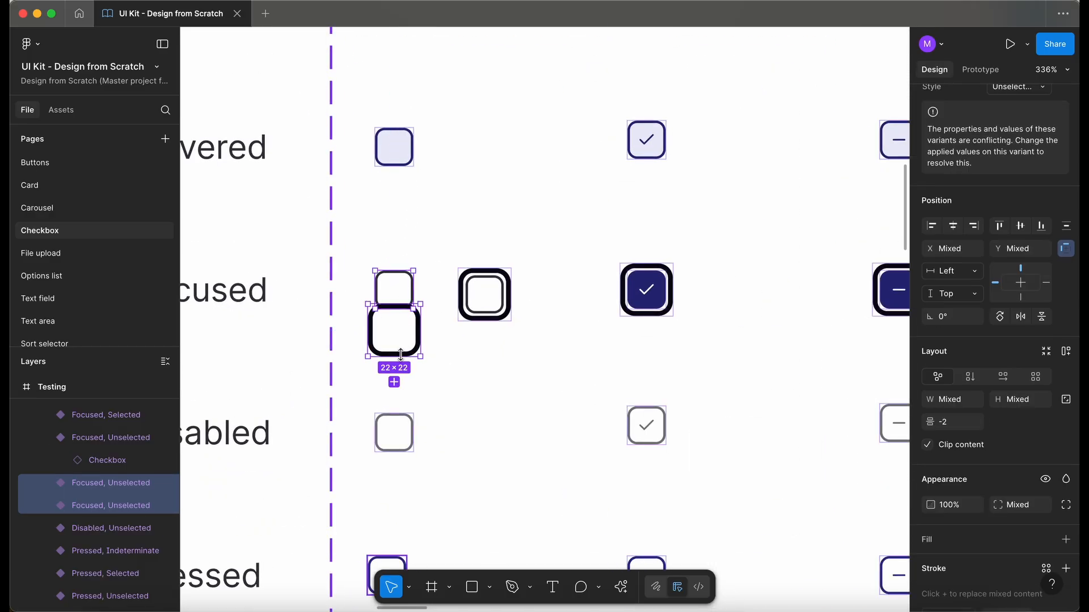
pyautogui.press('Delete')
# Examine the remaining Focused, Unselected variant and the Checkbox instance nested inside it.
pyautogui.doubleClick(488, 309)
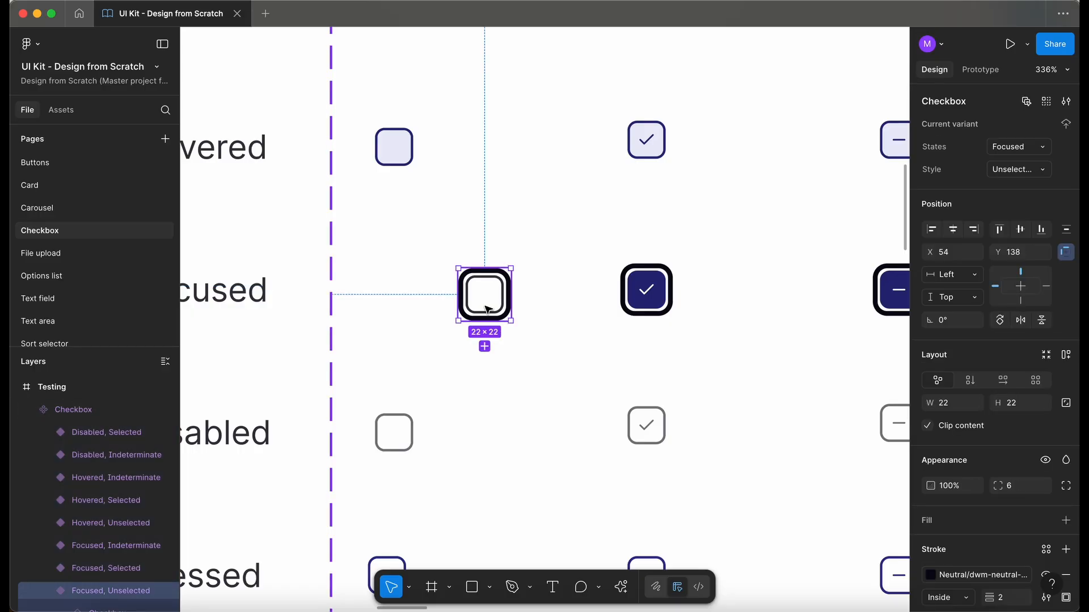
pyautogui.scroll(-3, 131, 485)
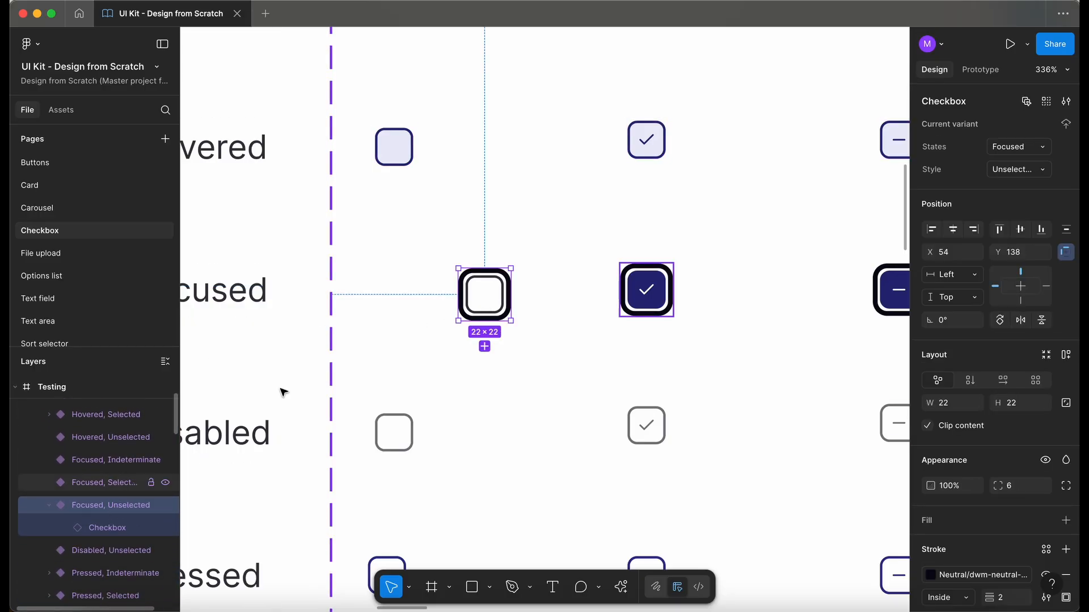
pyautogui.click(103, 533)
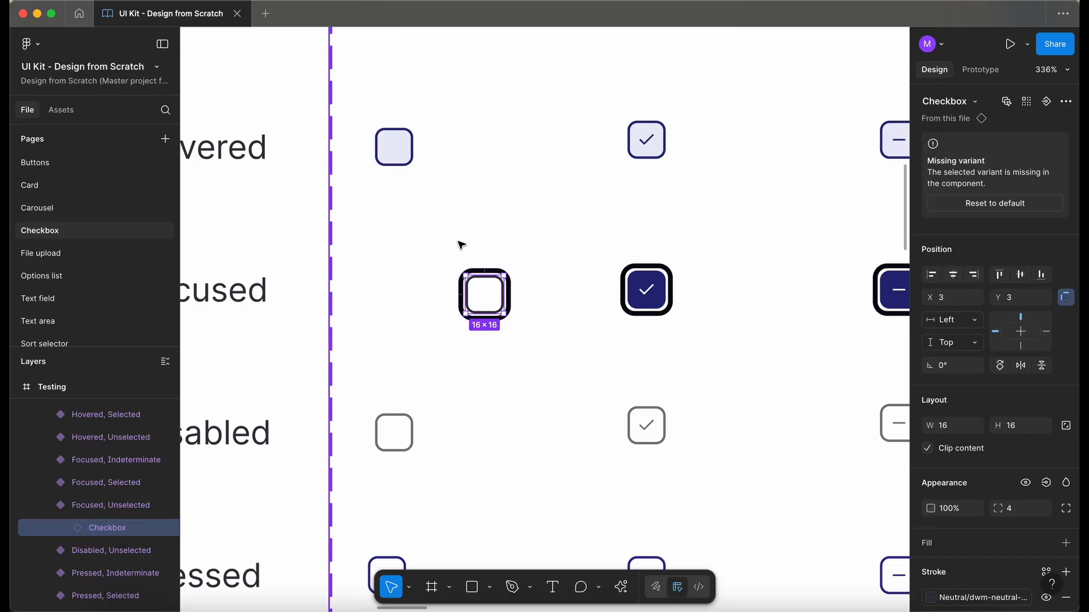
pyautogui.scroll(-2, 461, 245)
pyautogui.hscroll(1, 460, 245)
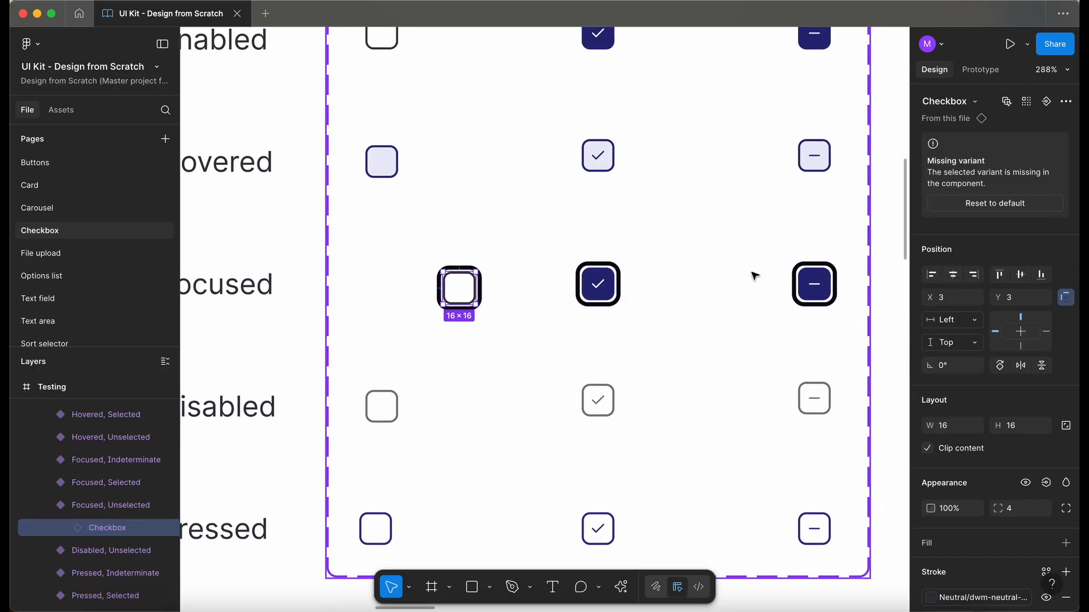
pyautogui.click(500, 312)
pyautogui.scroll(-3, 493, 300)
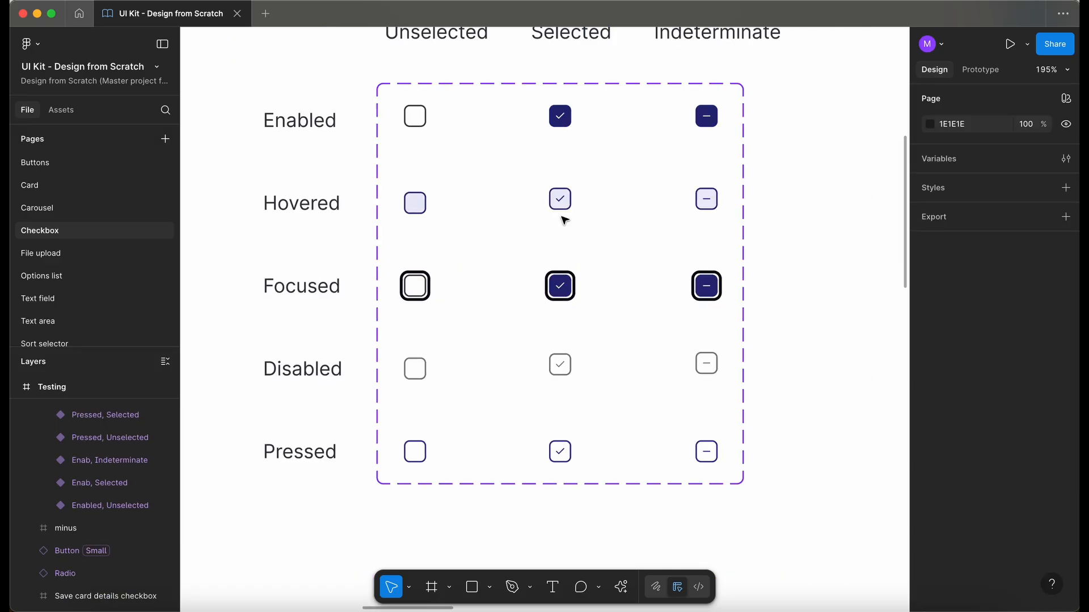
pyautogui.scroll(2, 476, 297)
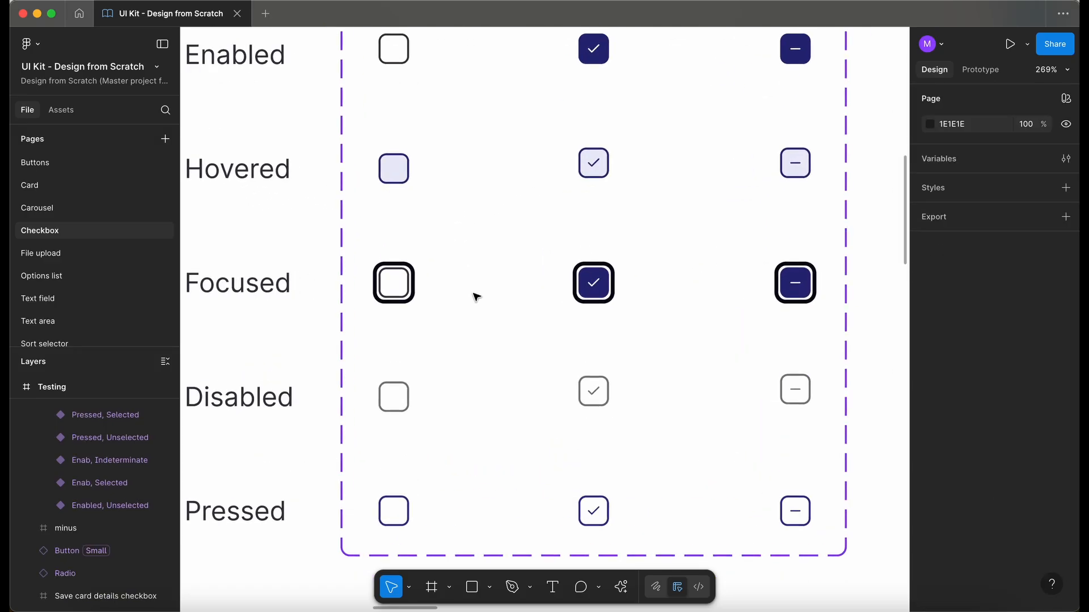
# Examine the nested check and Checkbox layers inside the Focused, Unselected and Focused, Selected variants.
pyautogui.click(381, 292)
pyautogui.click(381, 292)
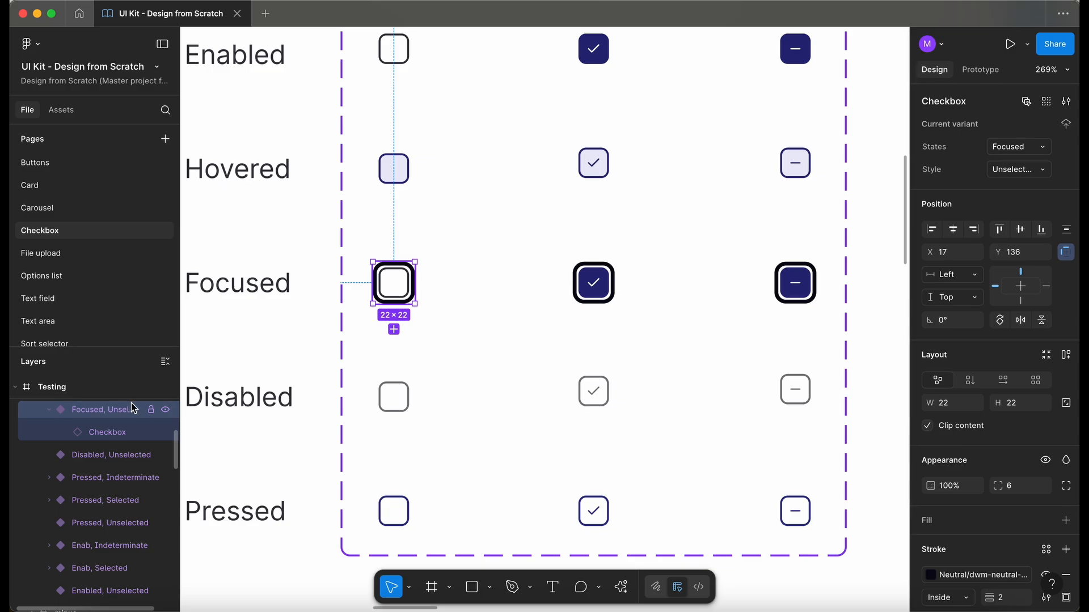
pyautogui.click(124, 436)
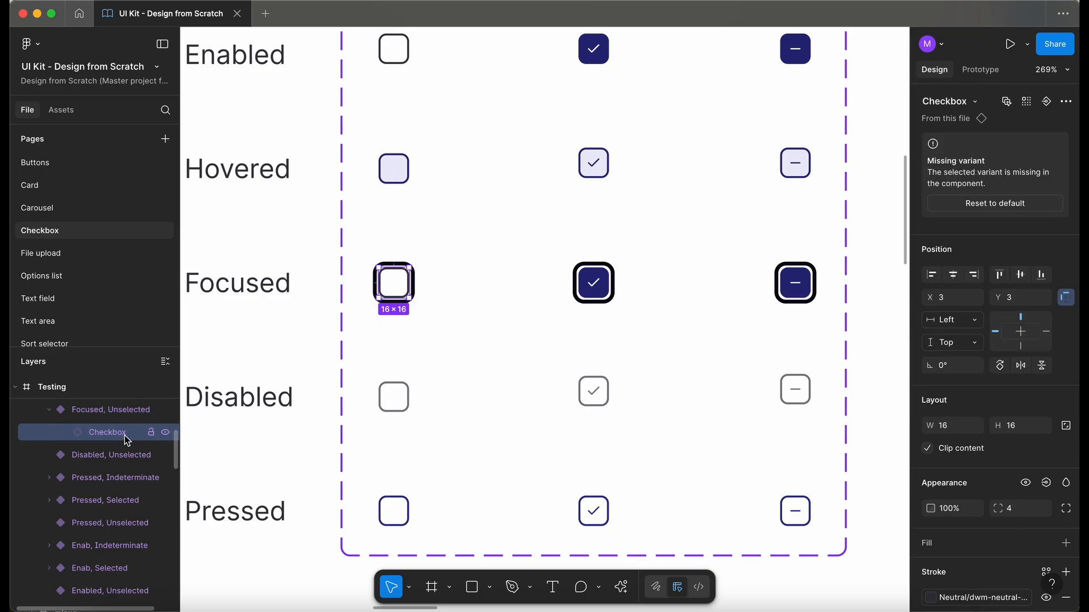
pyautogui.click(594, 282)
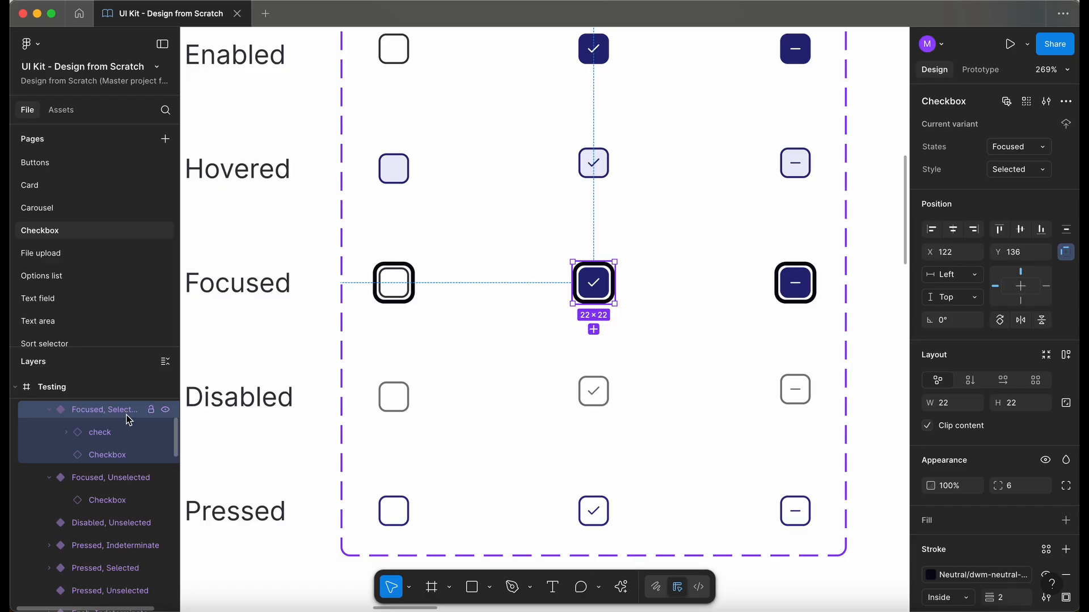
pyautogui.click(124, 434)
pyautogui.click(127, 452)
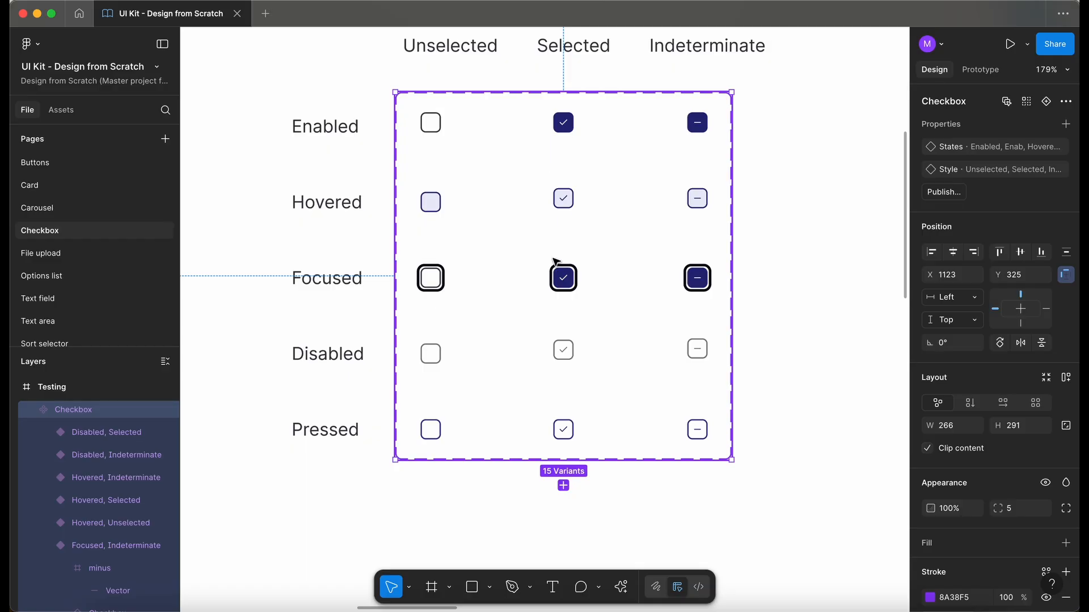
# Scale the check icon in the Enabled, Selected checkbox from its centre to 12×12 and check its spacing to the box edges.
pyautogui.scroll(5, 569, 122)
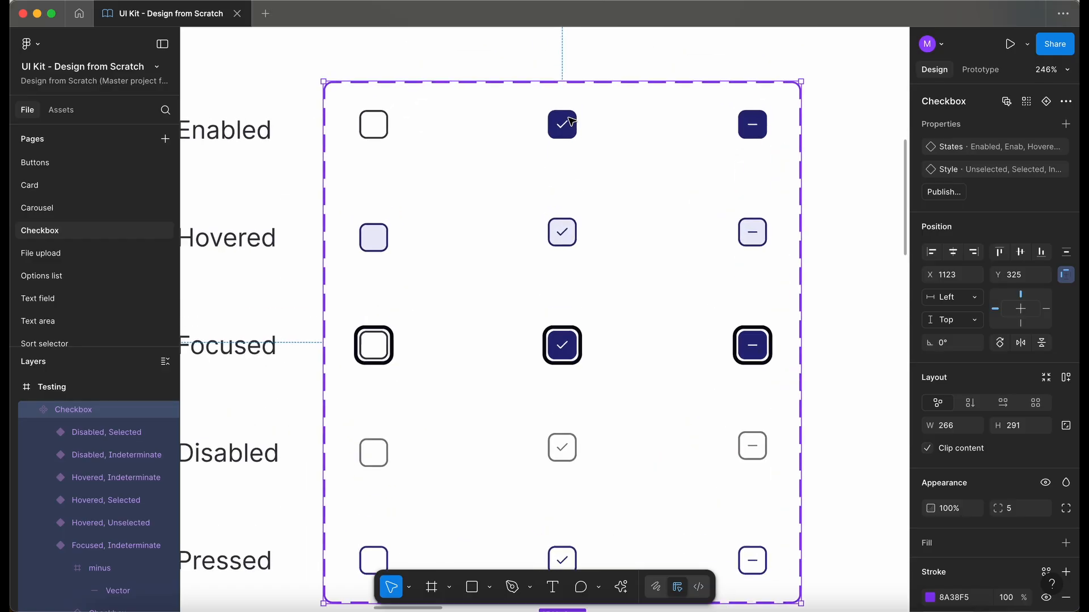
pyautogui.scroll(2, 554, 105)
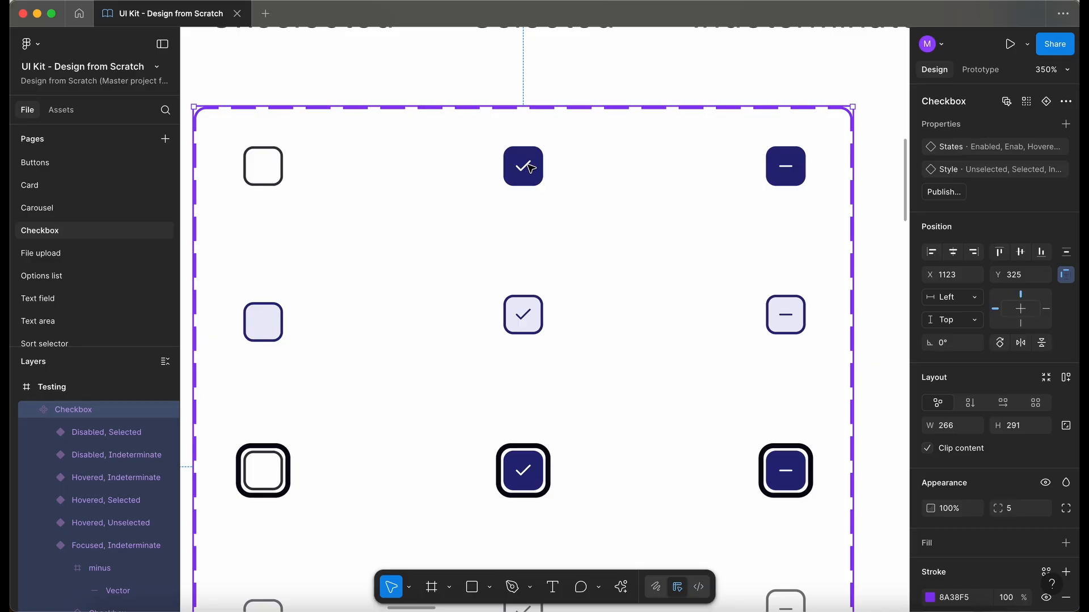
pyautogui.scroll(-6, 530, 167)
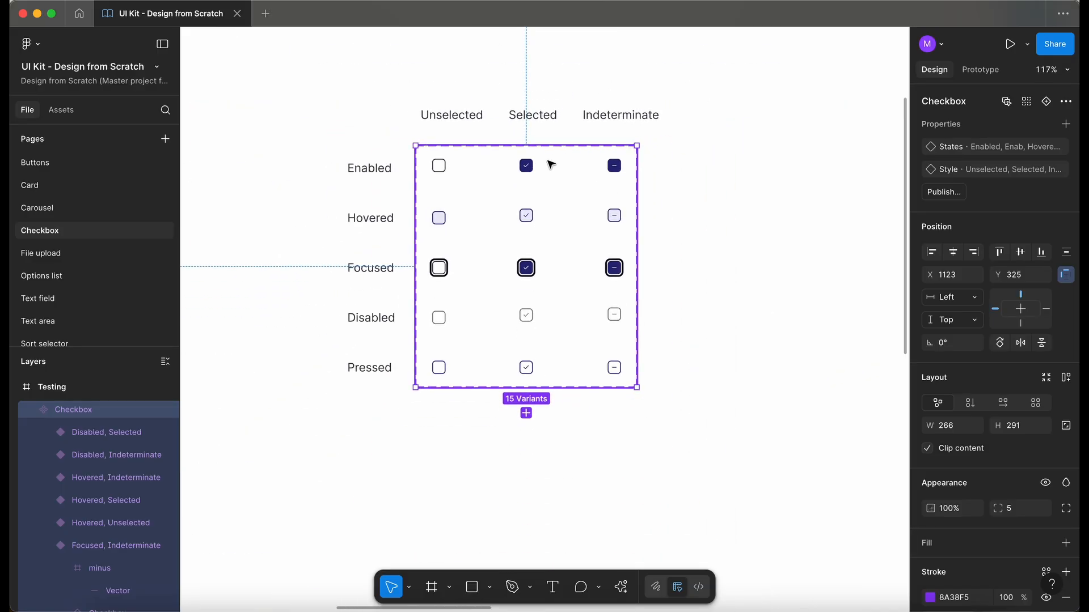
pyautogui.scroll(8, 543, 165)
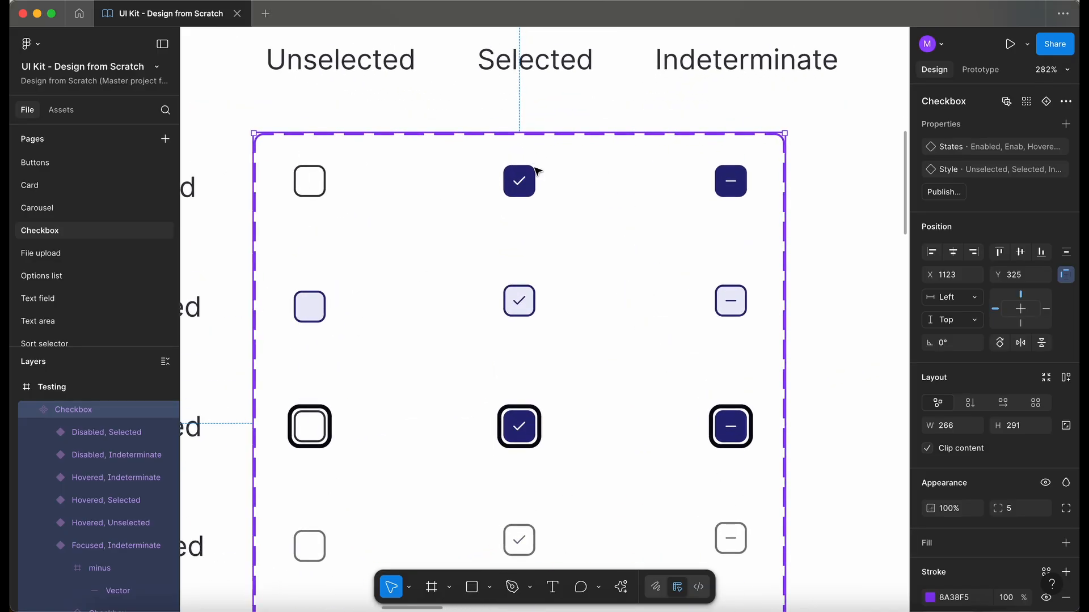
pyautogui.keyDown('super'); pyautogui.click(526, 188); pyautogui.keyUp('super')
pyautogui.scroll(3, 485, 194)
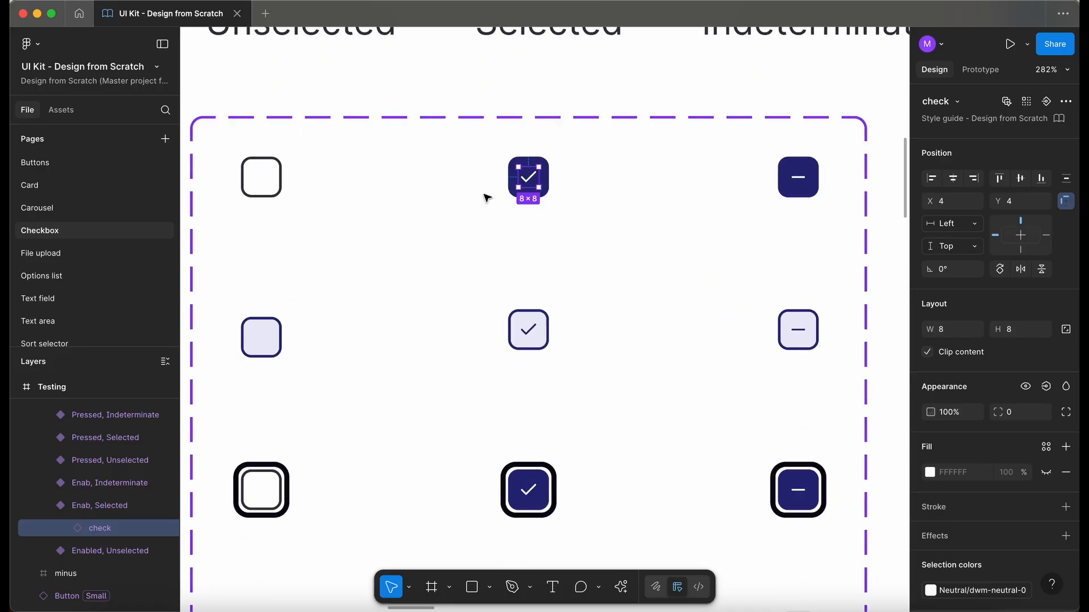
pyautogui.click(409, 588)
pyautogui.click(456, 558)
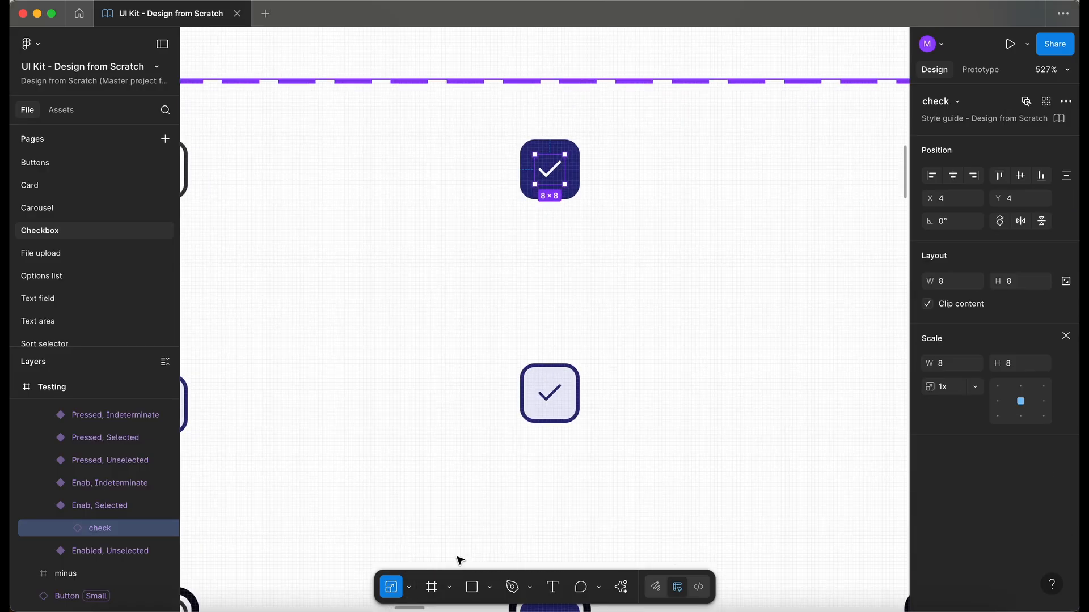
pyautogui.scroll(5, 517, 213)
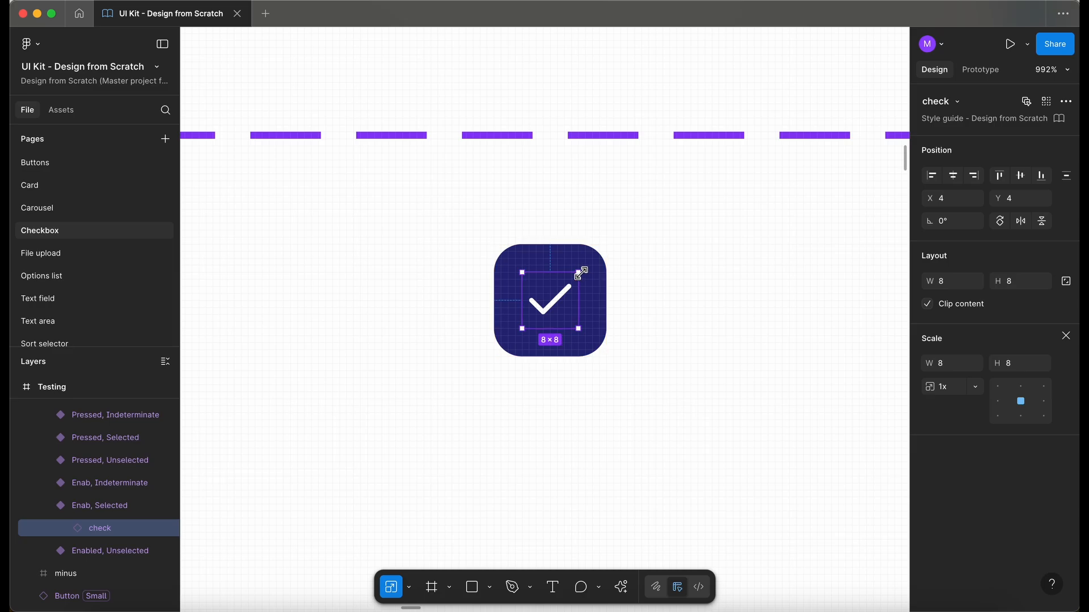
pyautogui.moveTo(581, 274); pyautogui.dragTo(591, 263)
pyautogui.press('alt')
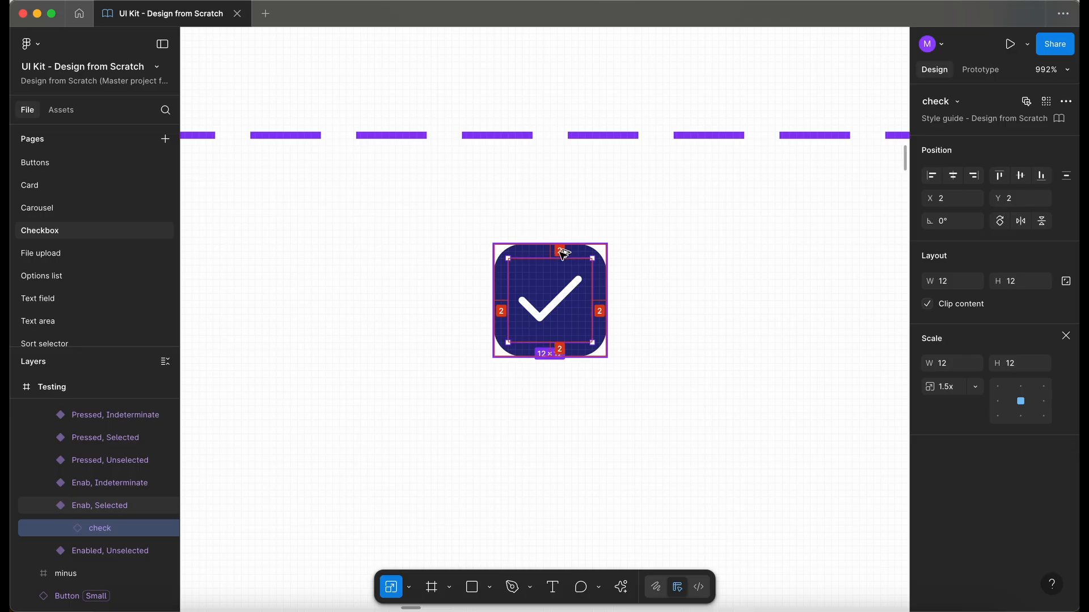
pyautogui.scroll(-10, 563, 253)
pyautogui.click(557, 282)
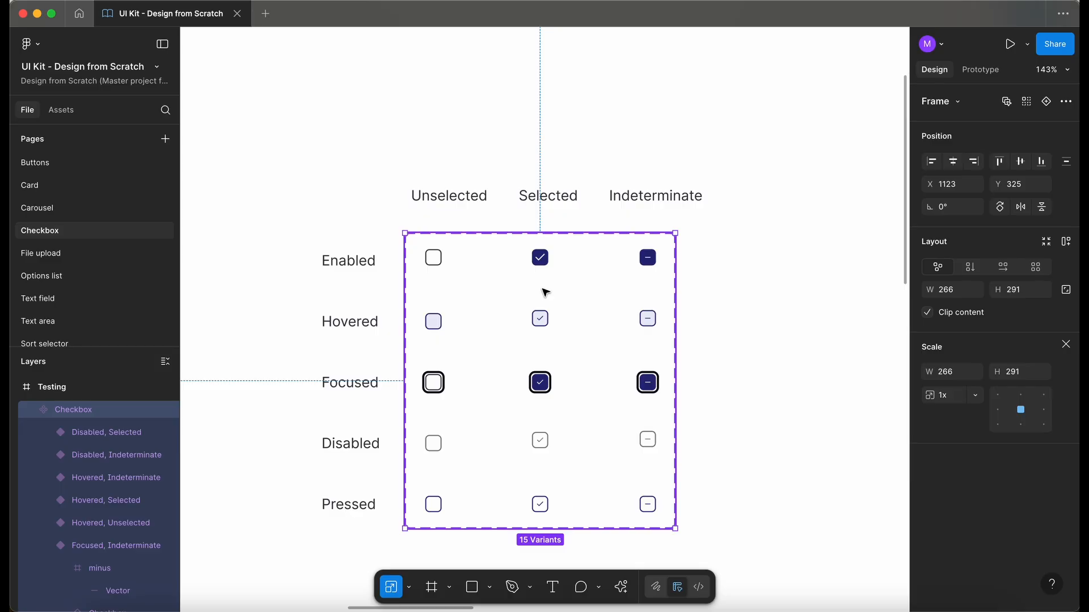
pyautogui.scroll(4, 541, 306)
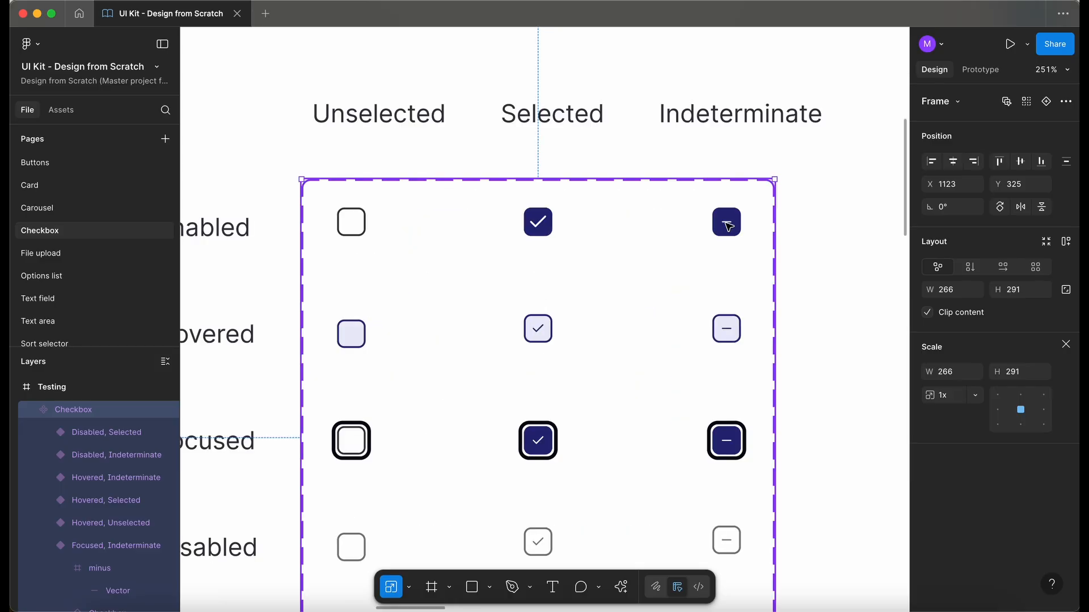
pyautogui.scroll(-1, 618, 250)
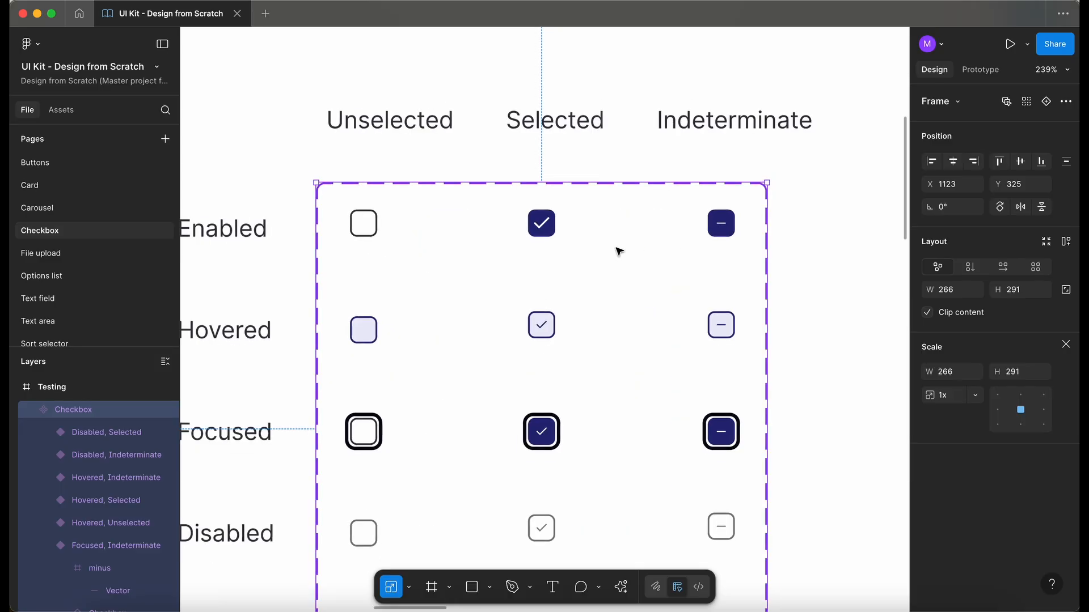
pyautogui.hscroll(1, 618, 251)
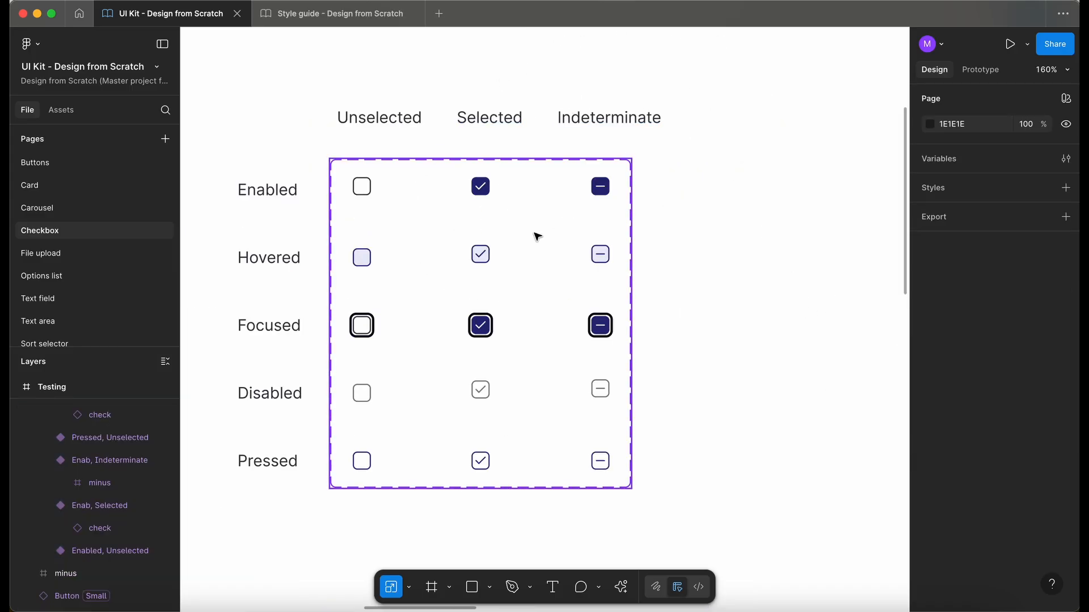
# Duplicate the New icon label with its minus icon and place the copy beside the Checkbox component set.
pyautogui.scroll(-1, 501, 255)
pyautogui.hscroll(-1, 502, 254)
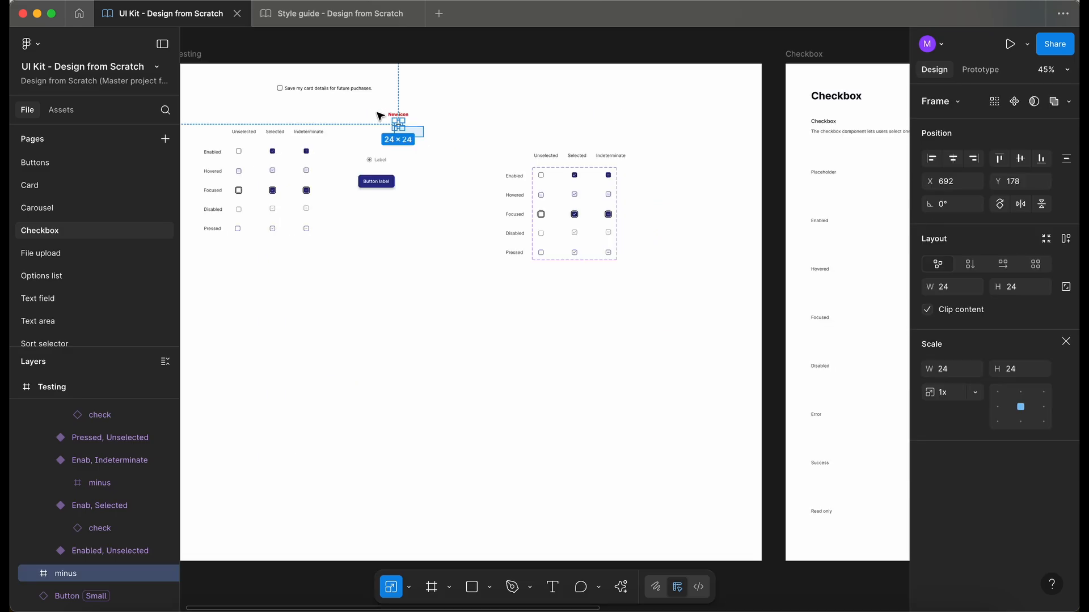
pyautogui.keyDown('shift'); pyautogui.click(398, 123); pyautogui.keyUp('shift')
pyautogui.moveTo(404, 129); pyautogui.dragTo(654, 154)
pyautogui.scroll(5, 585, 207)
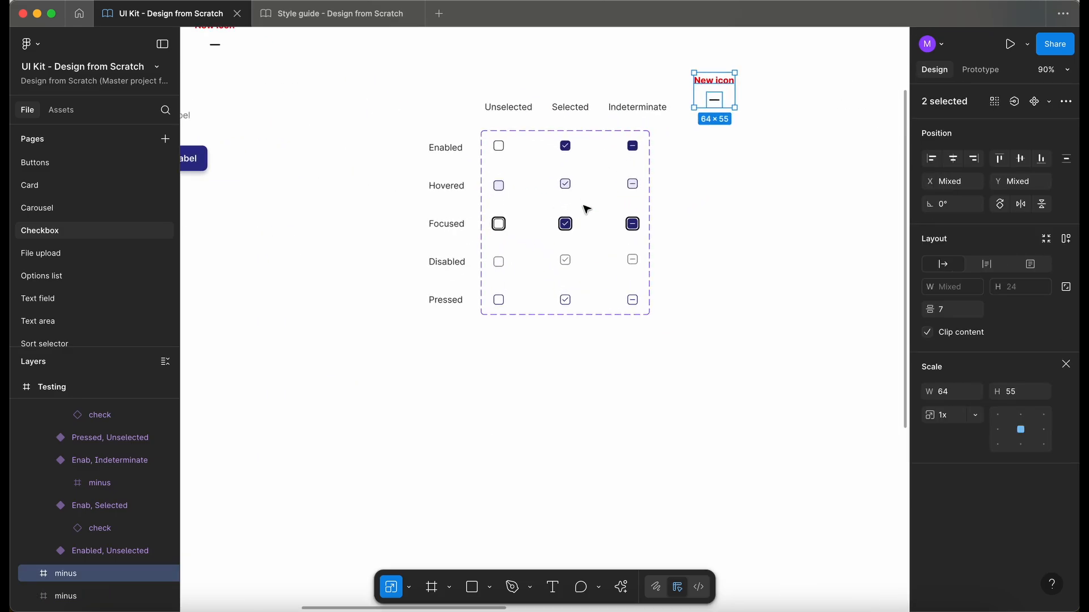
pyautogui.scroll(5, 587, 210)
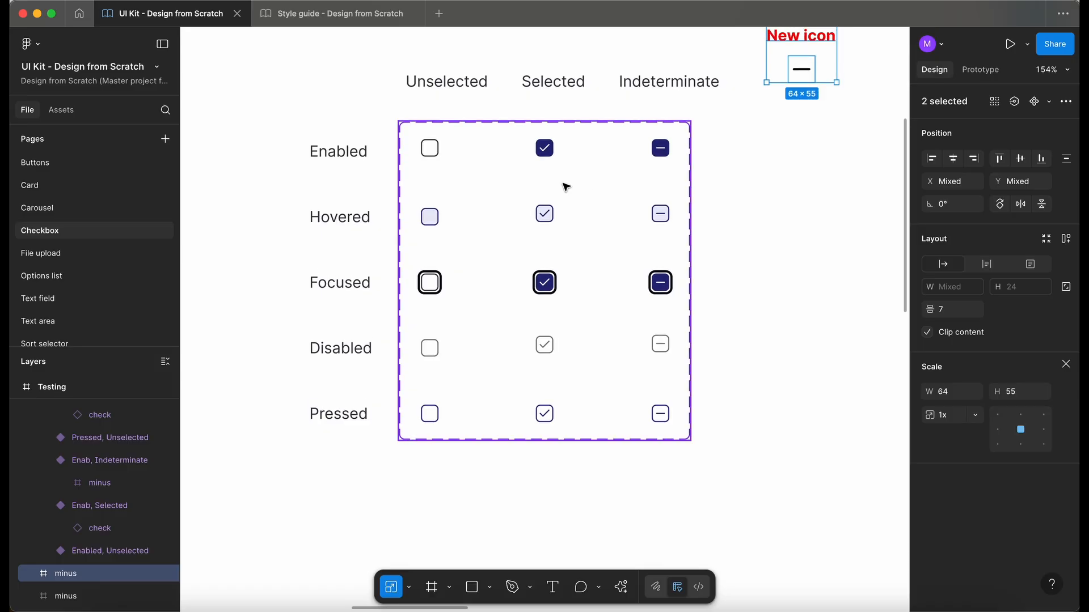
pyautogui.hscroll(1, 566, 187)
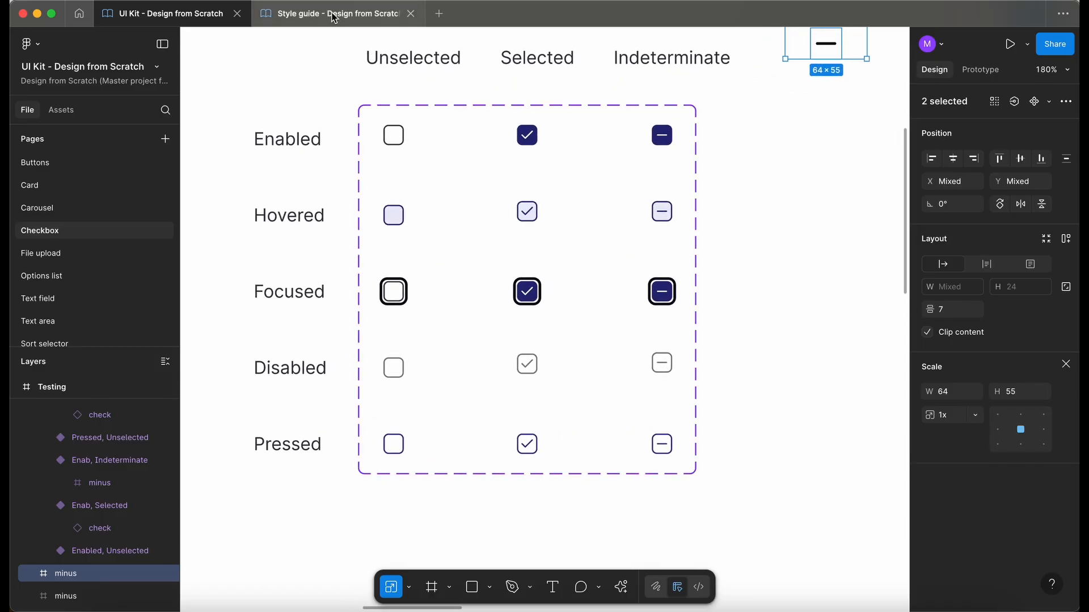
# In the Style guide file, add a variant based on the Small IconSlot and set its Size property to XSmall.
pyautogui.click(275, 5)
pyautogui.click(440, 361)
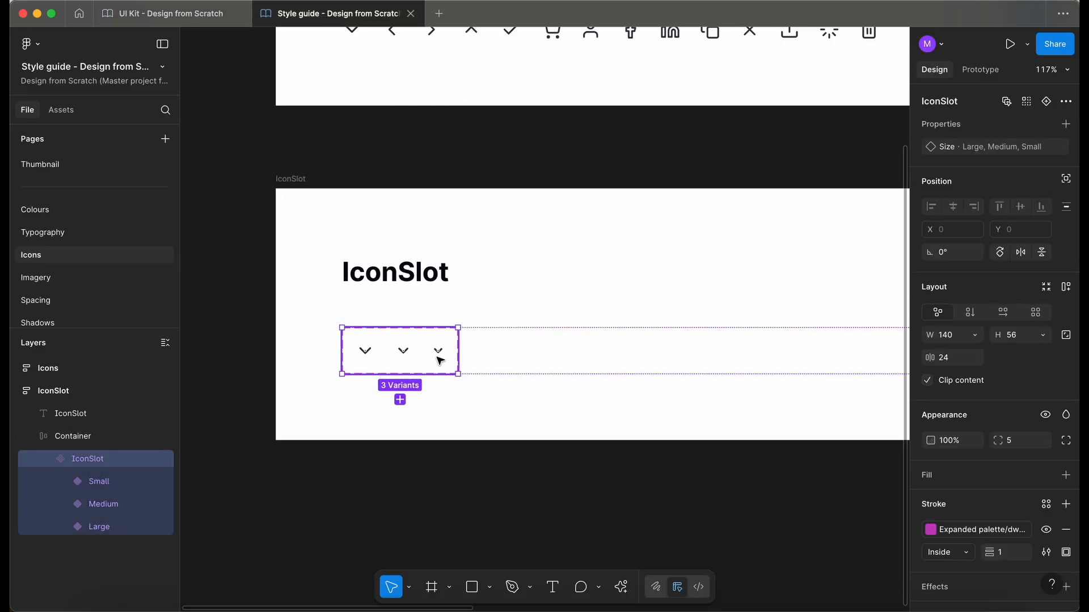
pyautogui.click(440, 356)
pyautogui.scroll(5, 441, 363)
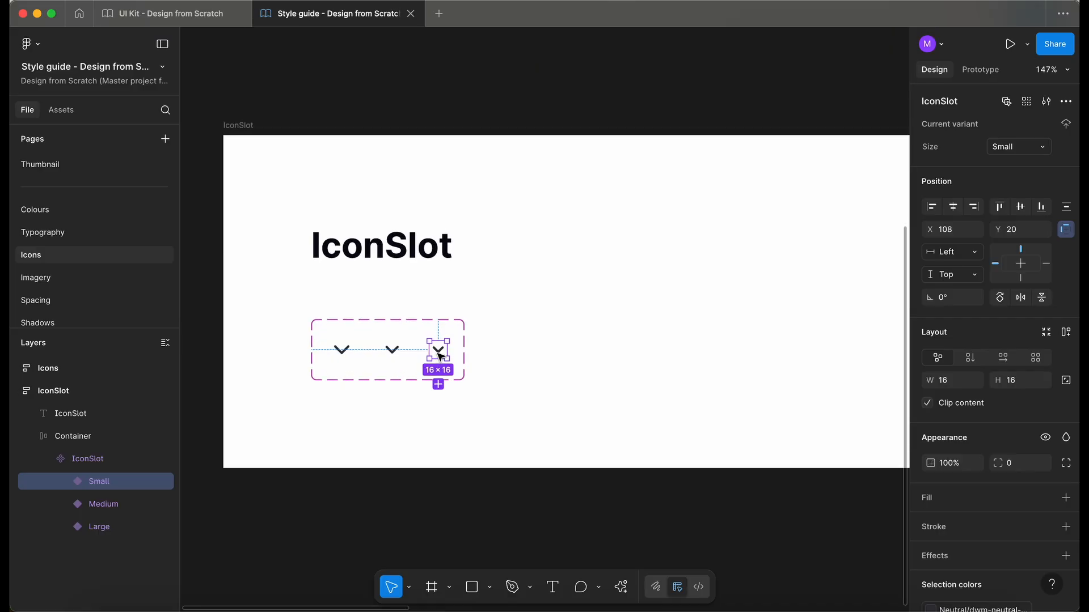
pyautogui.click(439, 388)
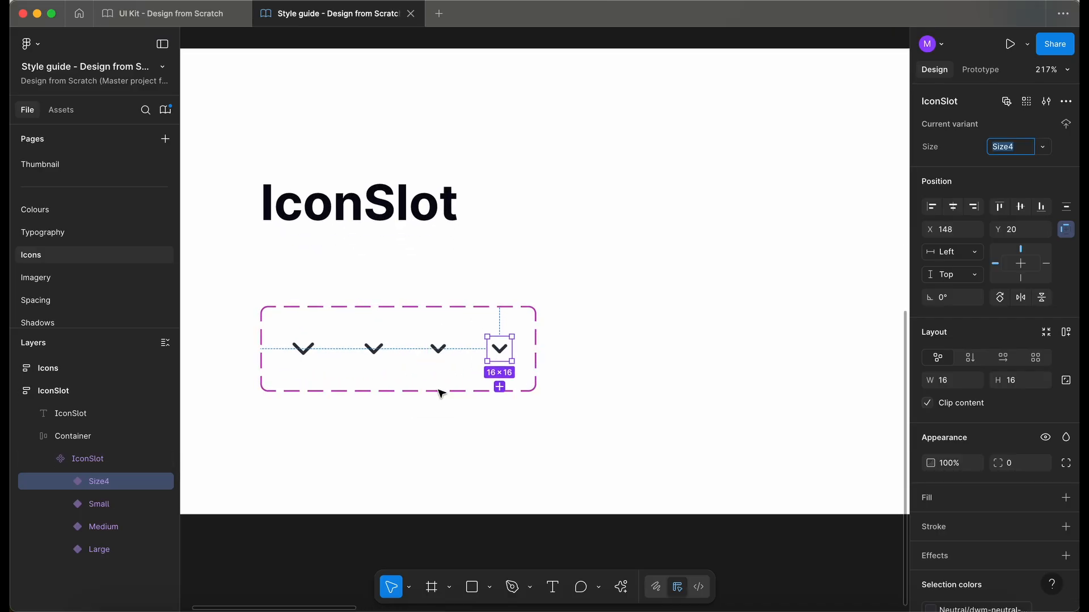
pyautogui.doubleClick(108, 483)
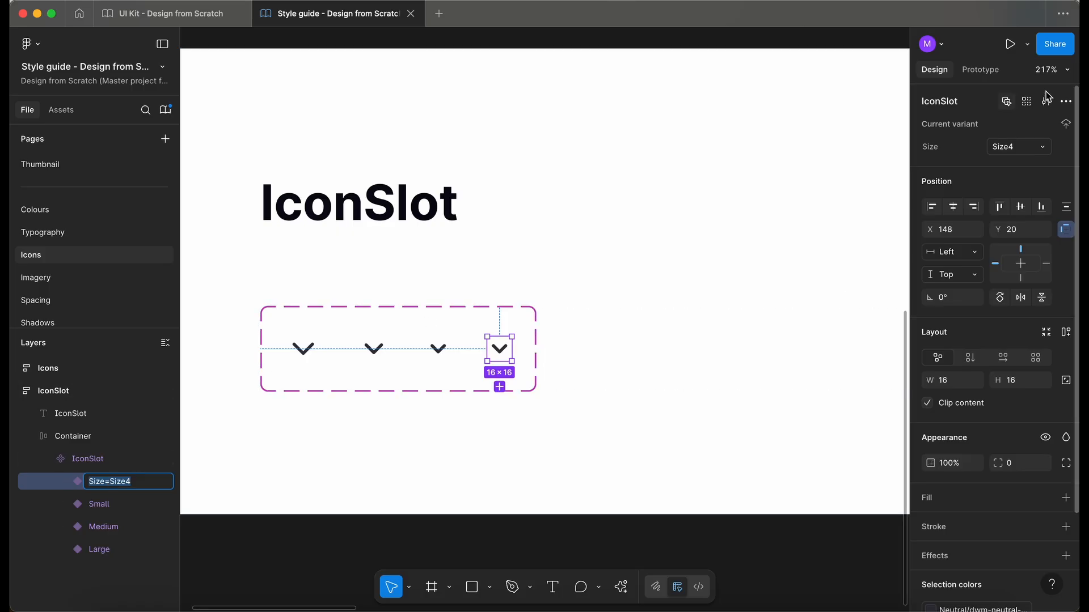
pyautogui.click(1011, 149)
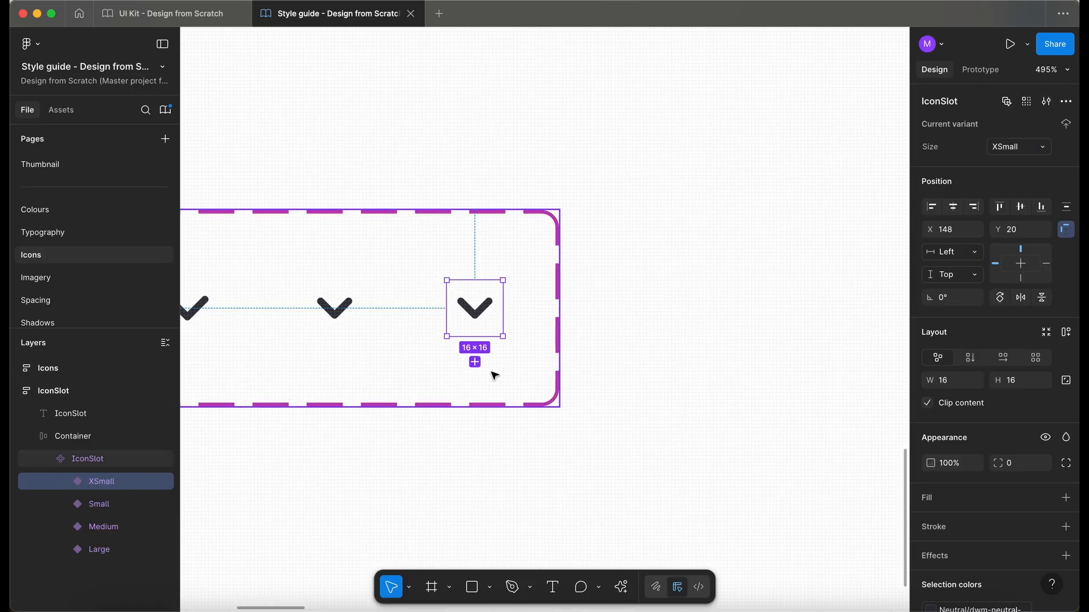
pyautogui.click(954, 384)
pyautogui.write('12')
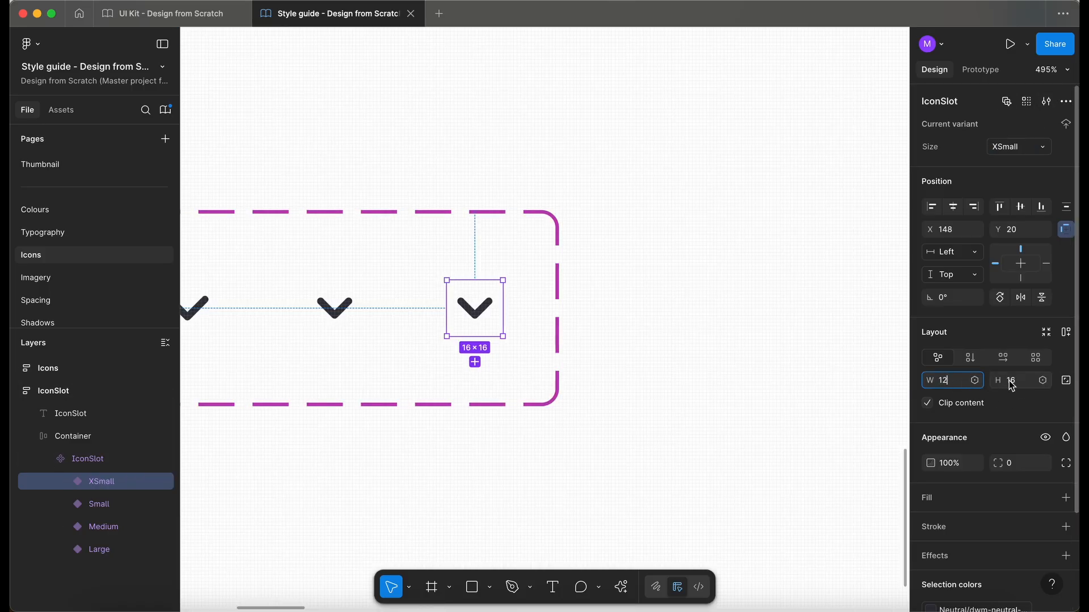
pyautogui.press('Return')
# Set both the horizontal and vertical constraints of the XSmall IconSlot variant to Scale.
pyautogui.click(971, 253)
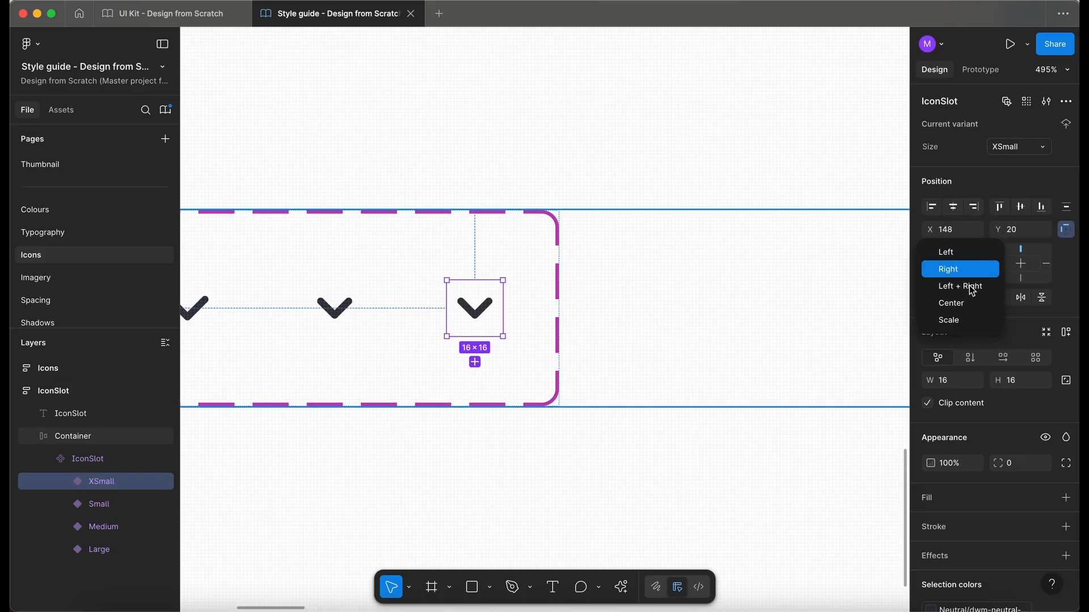
pyautogui.click(970, 323)
pyautogui.click(972, 275)
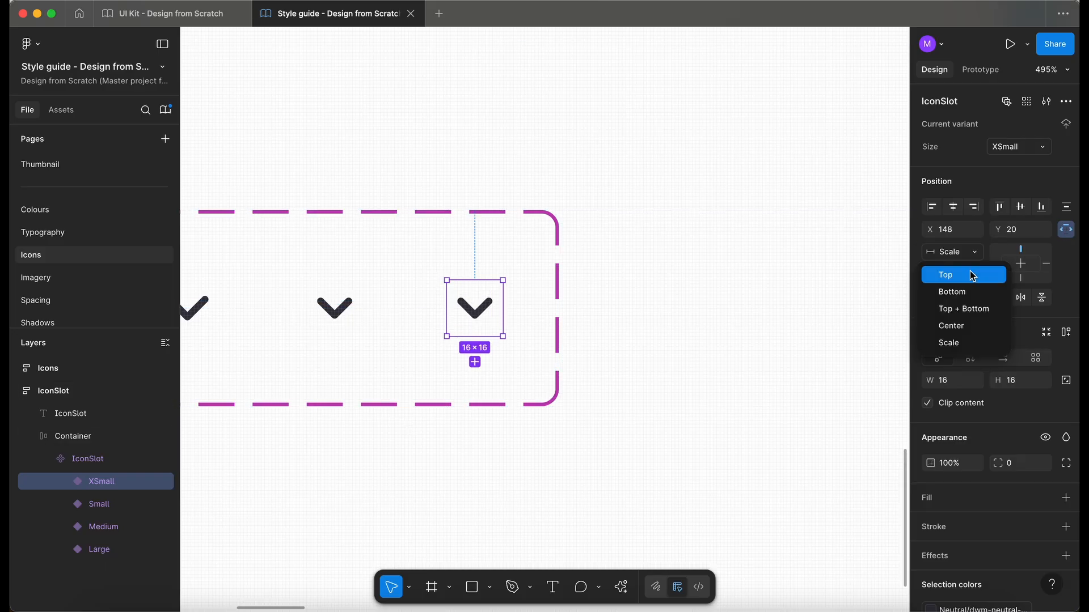
pyautogui.click(954, 342)
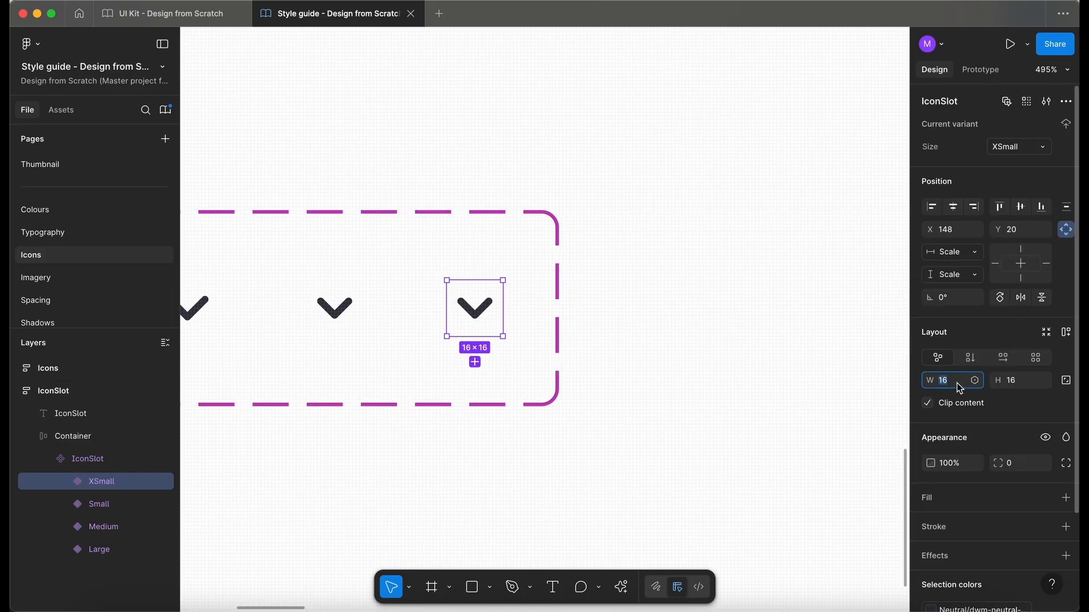
# Resize the XSmall IconSlot variant to 12×12.
pyautogui.click(1024, 382)
pyautogui.write('12')
pyautogui.press('Return')
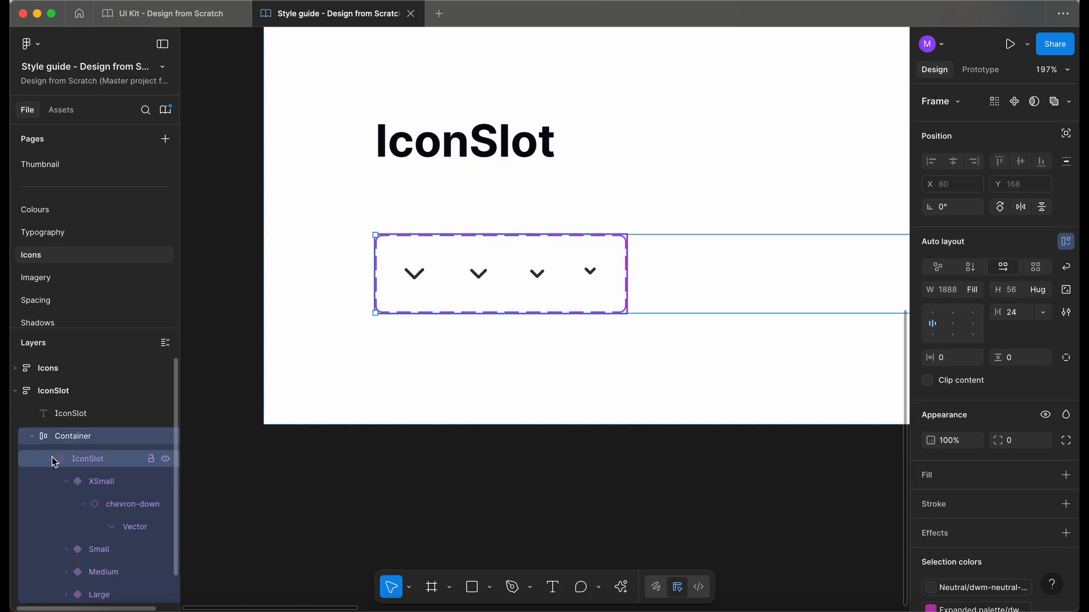
# Publish the modified IconSlot component to the library with the description "Added an XSmall icon slot 12×12".
pyautogui.click(31, 436)
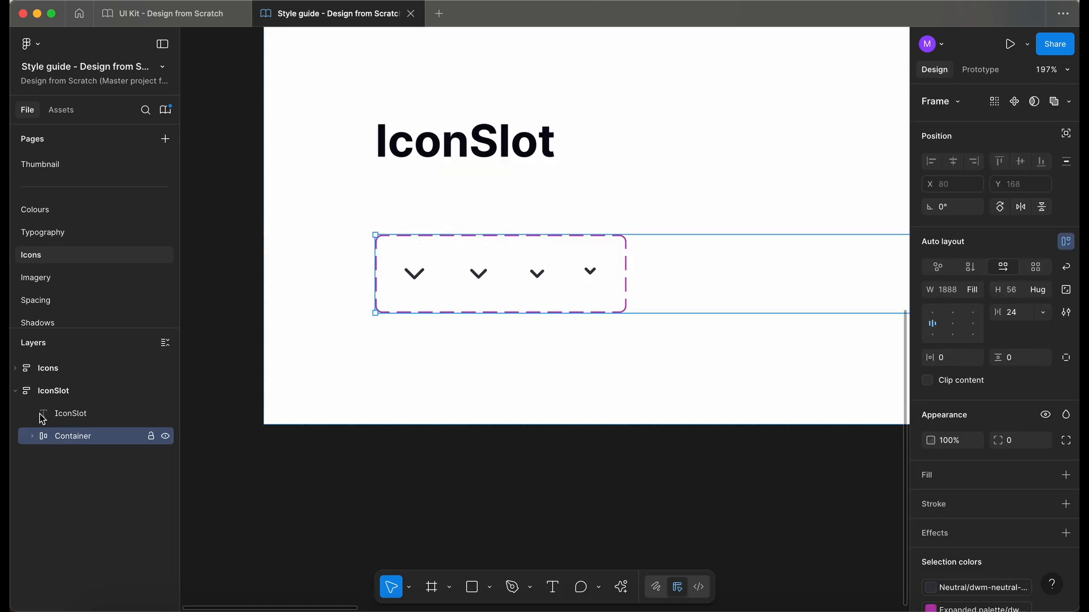
pyautogui.click(15, 391)
pyautogui.click(226, 360)
pyautogui.click(165, 109)
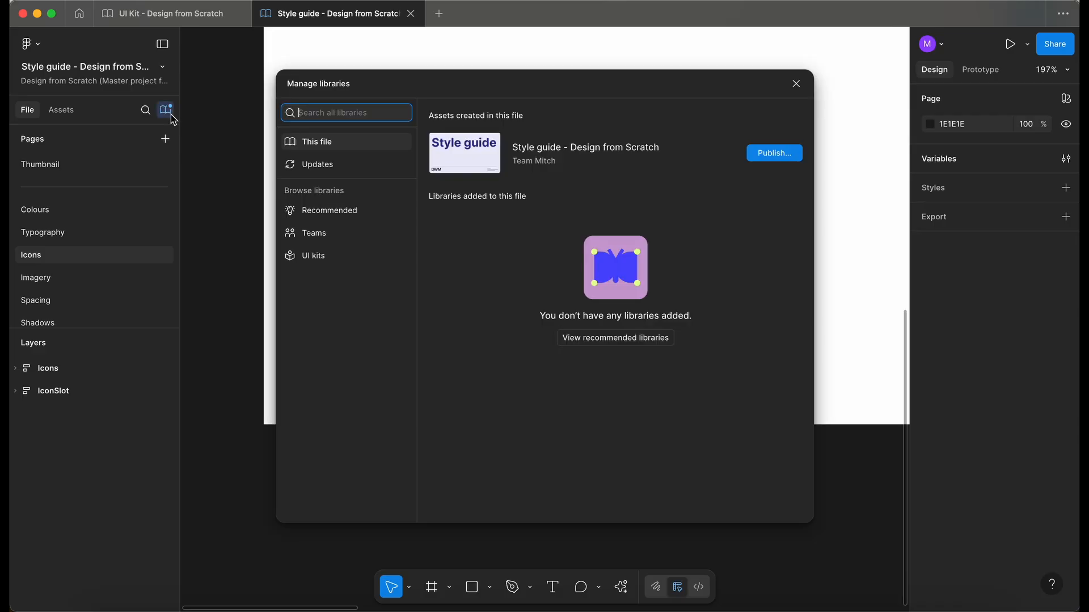
pyautogui.click(794, 158)
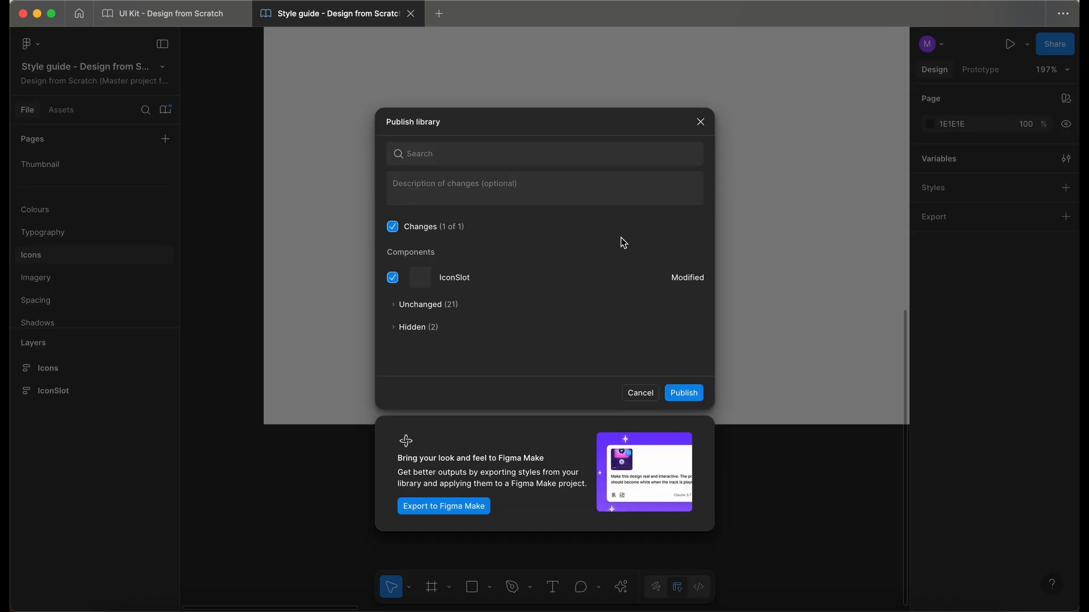
pyautogui.click(480, 184)
pyautogui.write('Added an XSmall icon slot 12×12')
pyautogui.click(695, 394)
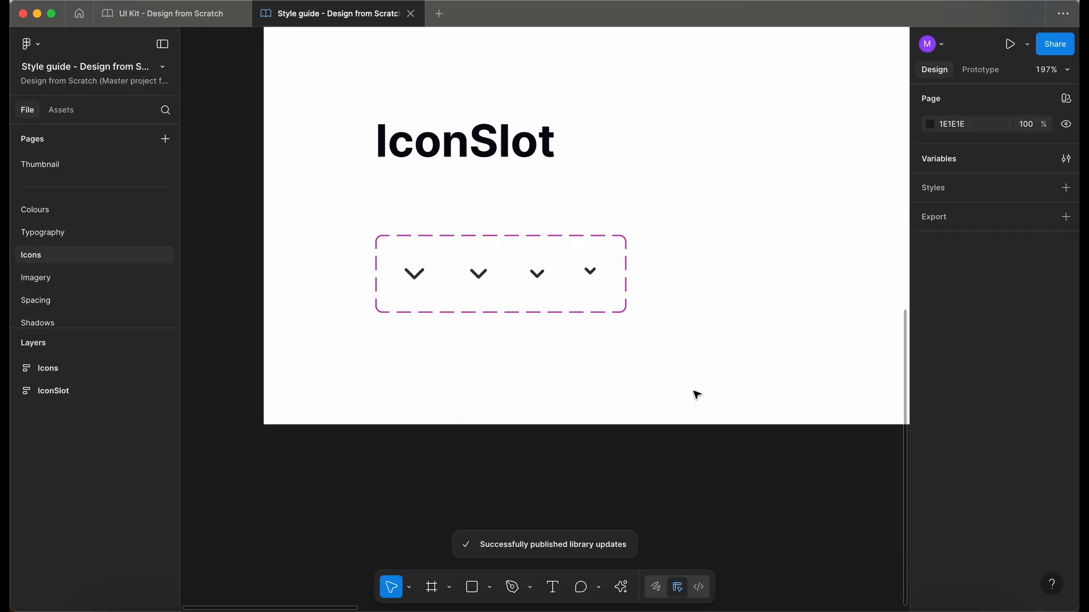
# In the UI Kit file, insert an IconSlot instance beside the Checkbox component set and set its Size to XSmall.
pyautogui.click(196, 15)
pyautogui.scroll(-2, 492, 290)
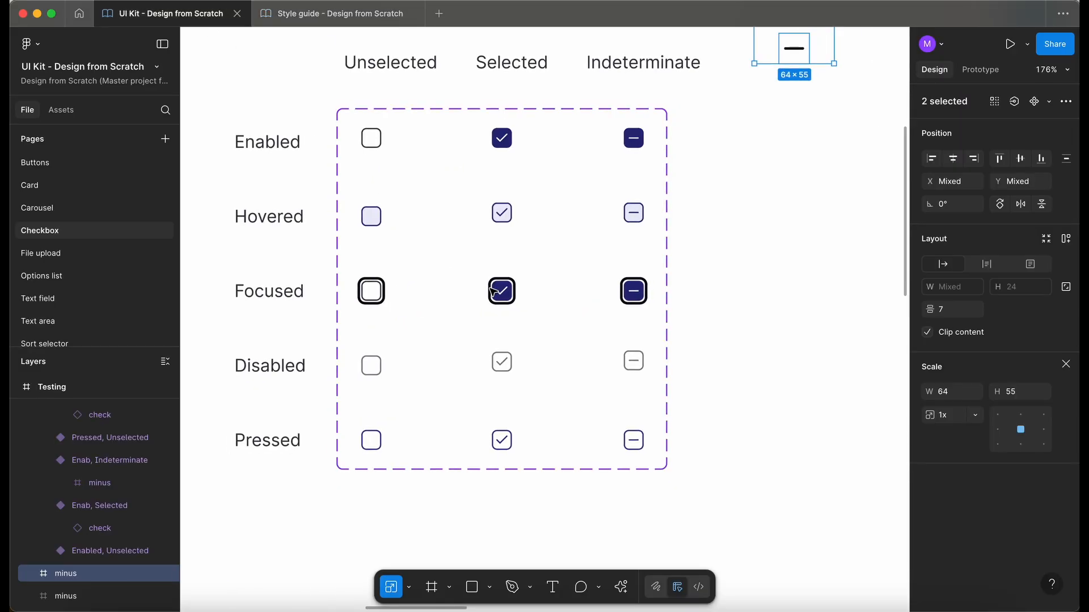
pyautogui.click(744, 207)
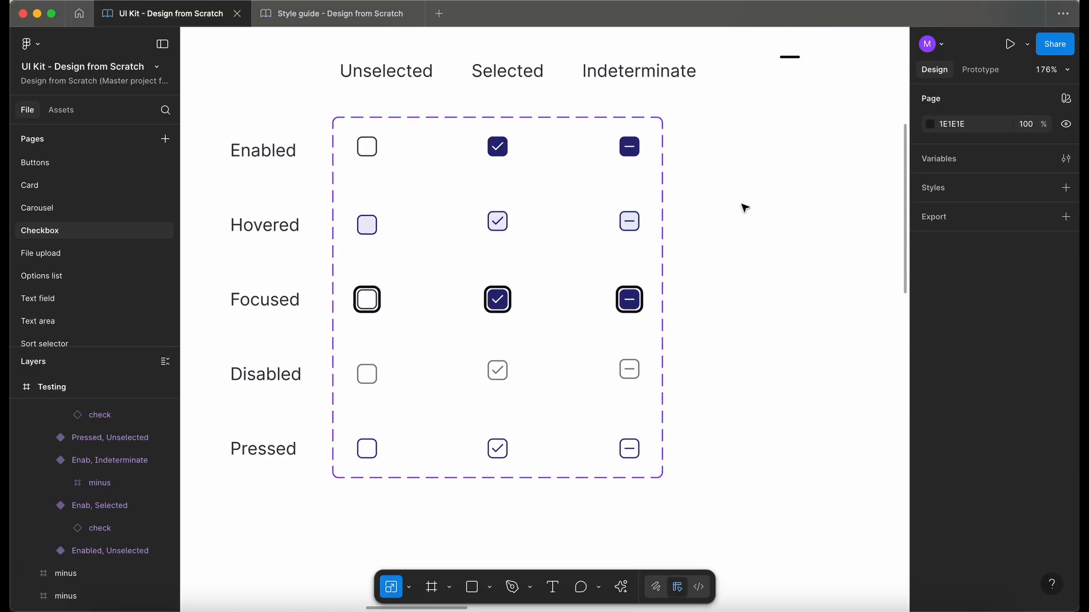
pyautogui.click(70, 114)
pyautogui.write('icons')
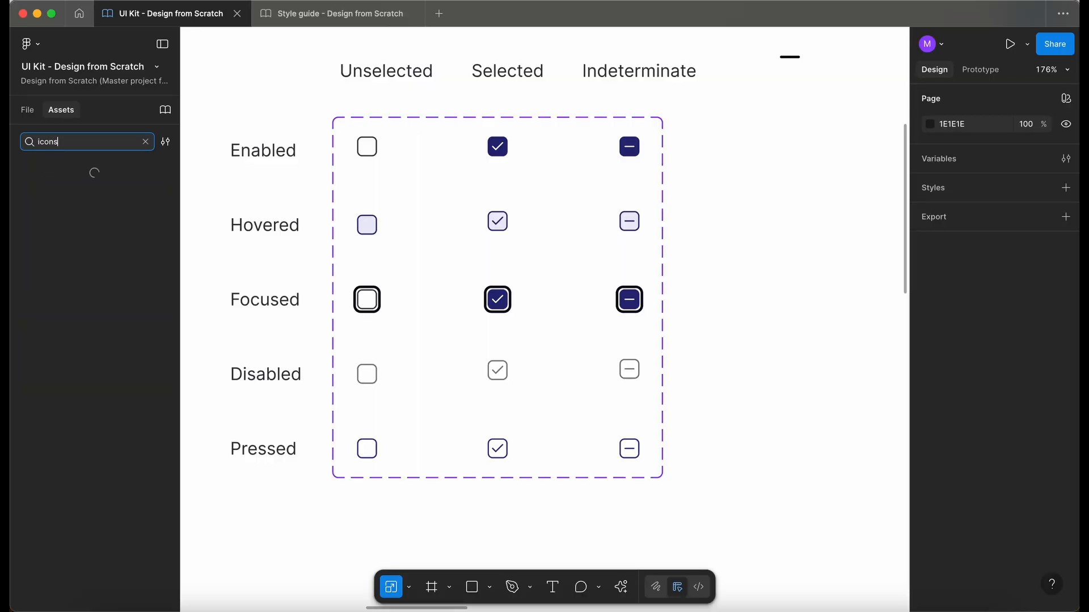
pyautogui.moveTo(54, 195); pyautogui.dragTo(720, 182)
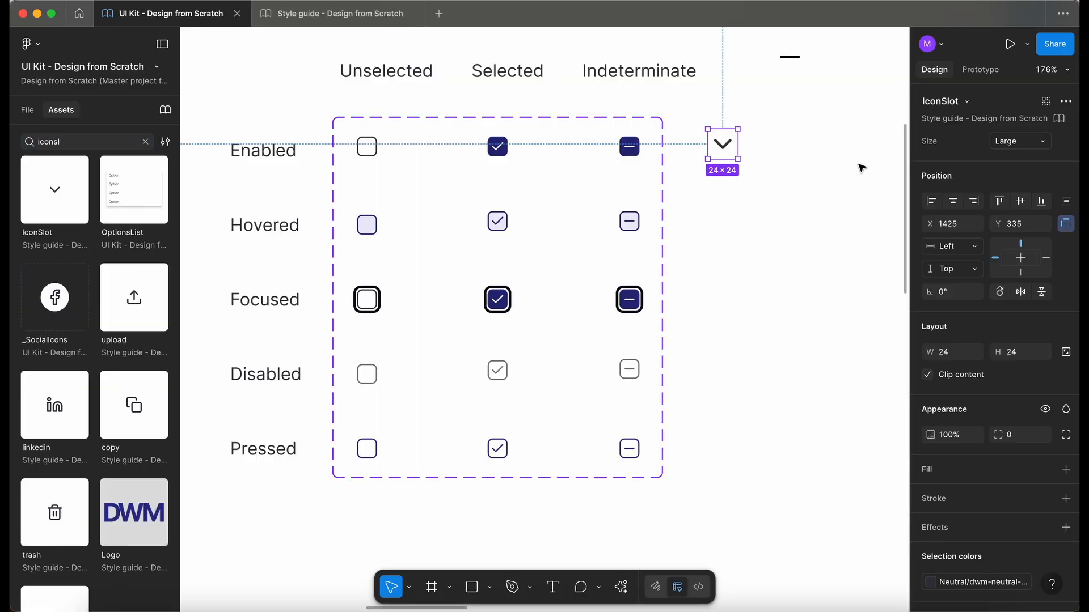
pyautogui.click(1017, 142)
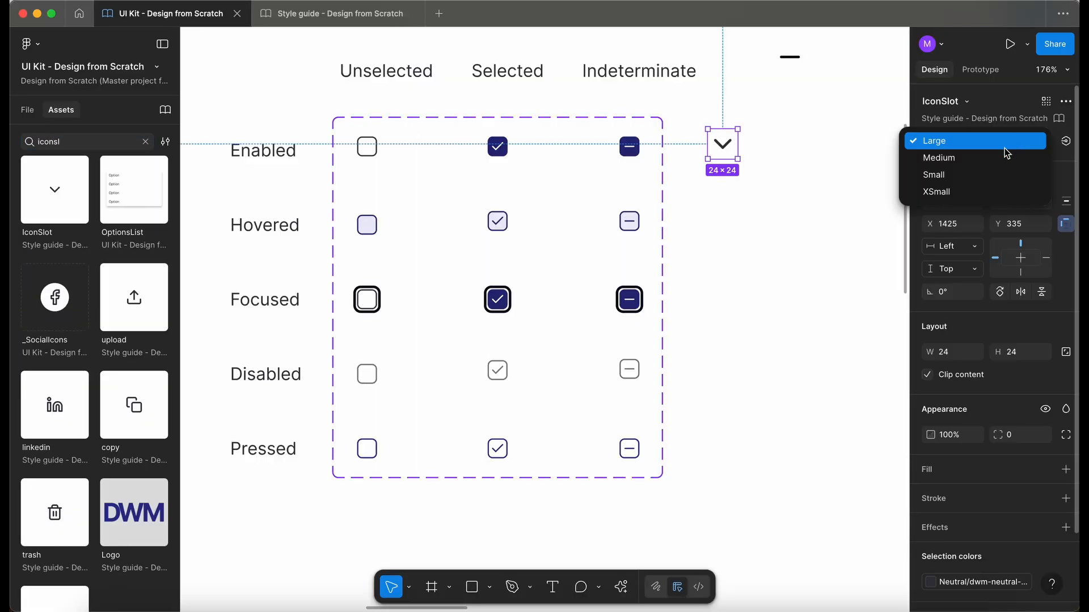
pyautogui.click(964, 192)
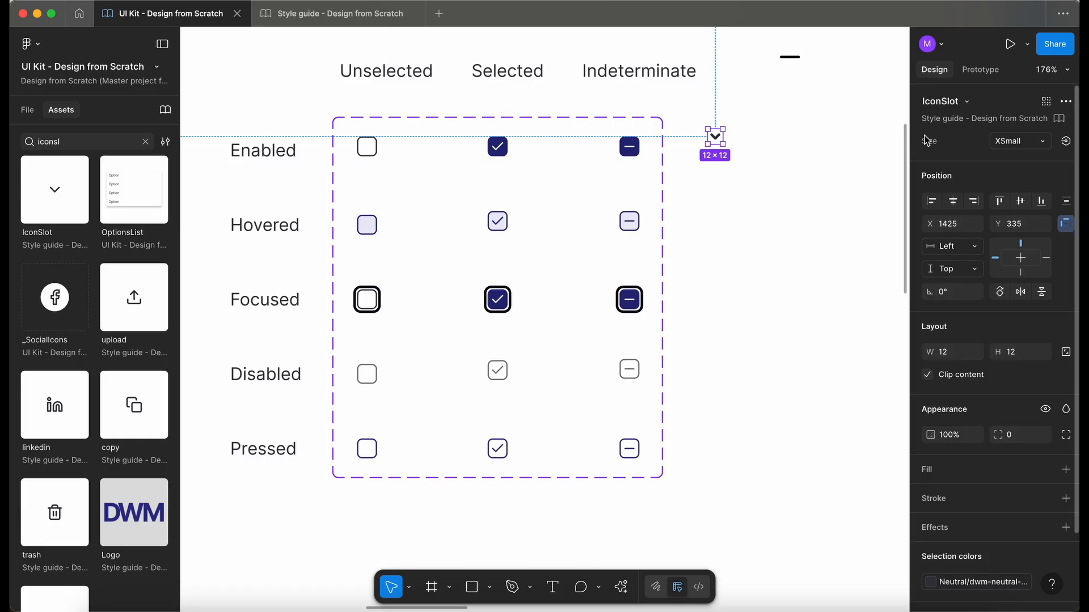
# Swap the chevron-down icon nested in the new IconSlot instance for the check icon.
pyautogui.press('Return')
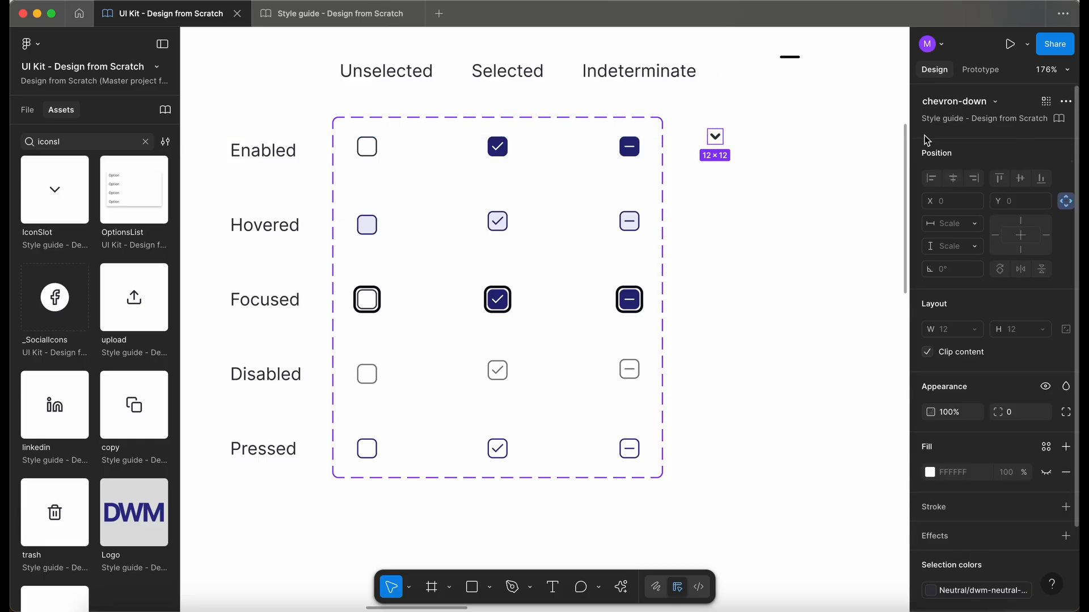
pyautogui.click(980, 105)
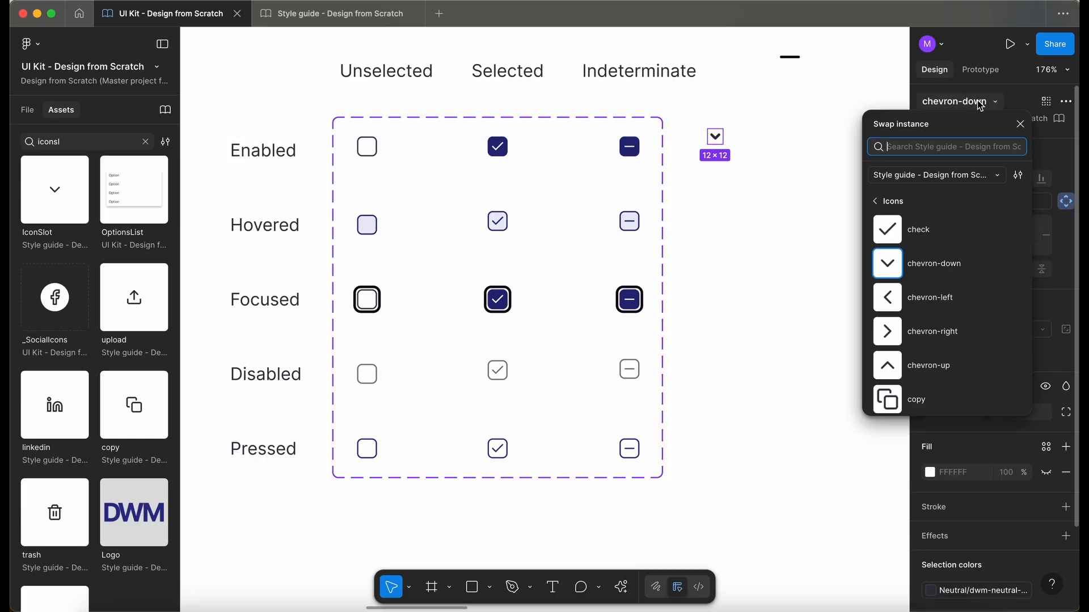
pyautogui.click(906, 232)
pyautogui.click(781, 141)
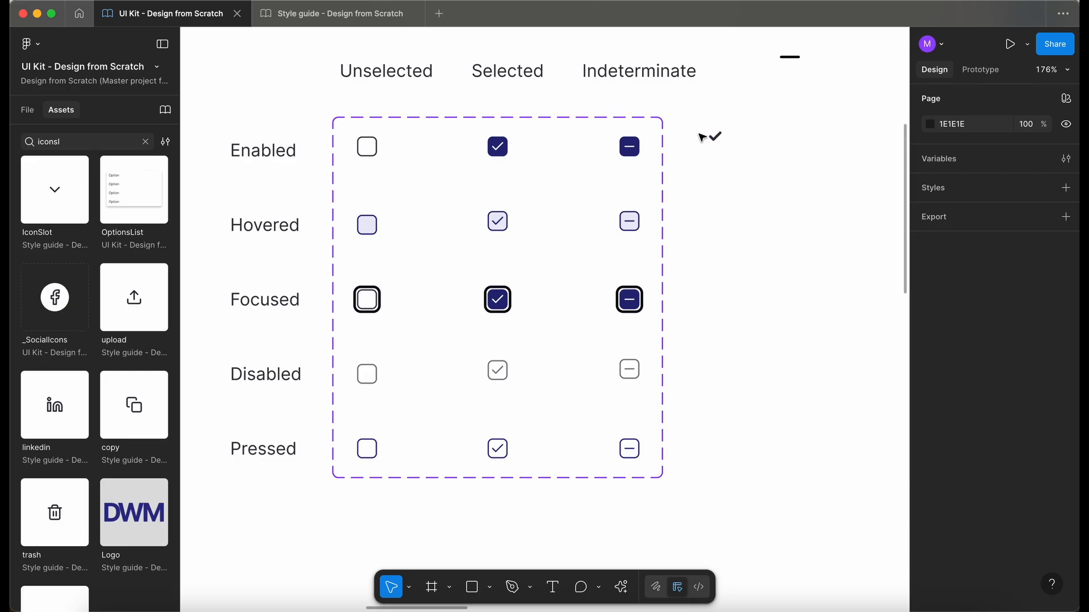
# Paste a copy of the XSmall IconSlot with the check icon into the Enab, Selected checkbox variant.
pyautogui.scroll(6, 702, 138)
pyautogui.hscroll(-7, 701, 138)
pyautogui.click(463, 164)
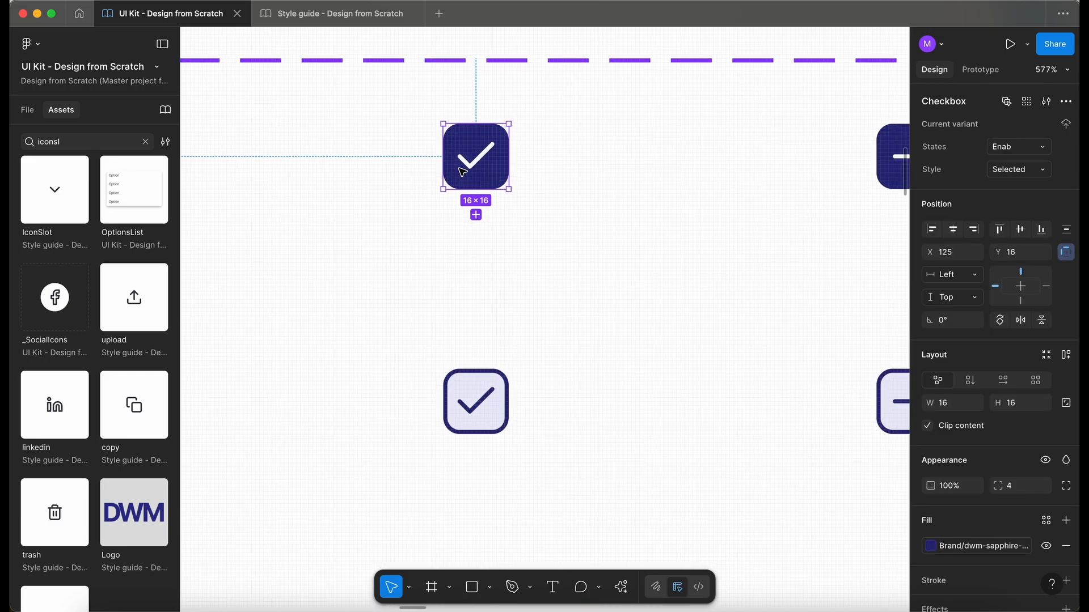
pyautogui.click(28, 110)
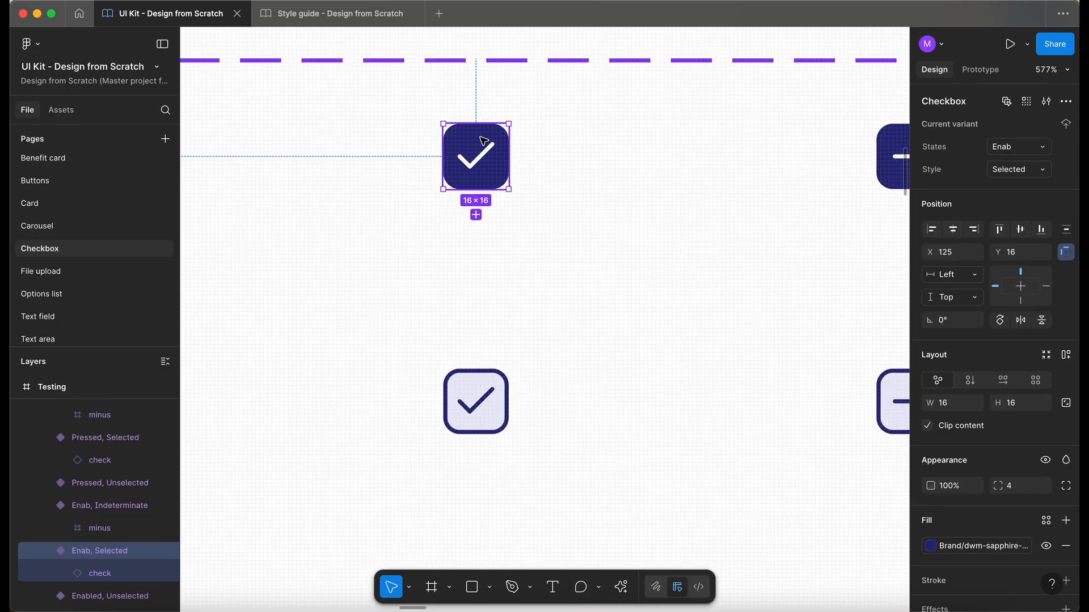
pyautogui.scroll(3, 464, 164)
pyautogui.hscroll(-2, 464, 164)
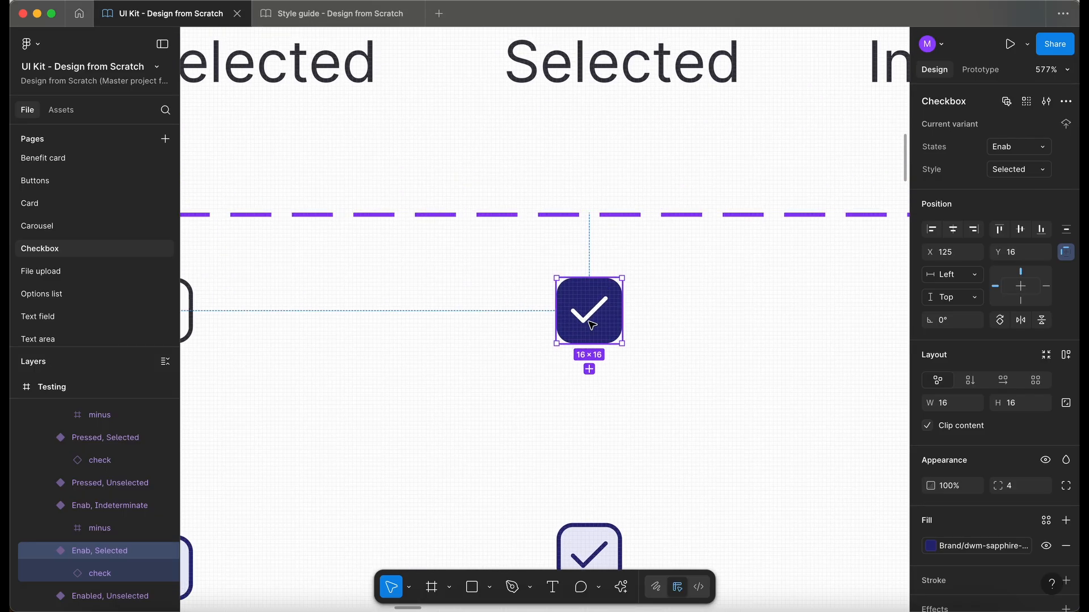
pyautogui.hscroll(1, 591, 324)
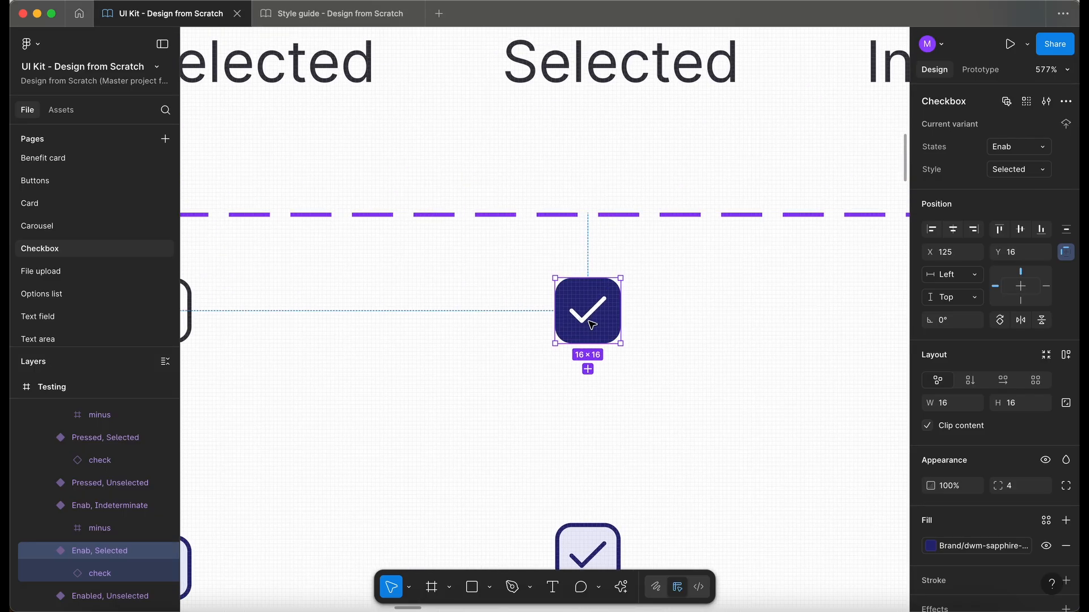
pyautogui.doubleClick(591, 324)
pyautogui.scroll(5, 592, 324)
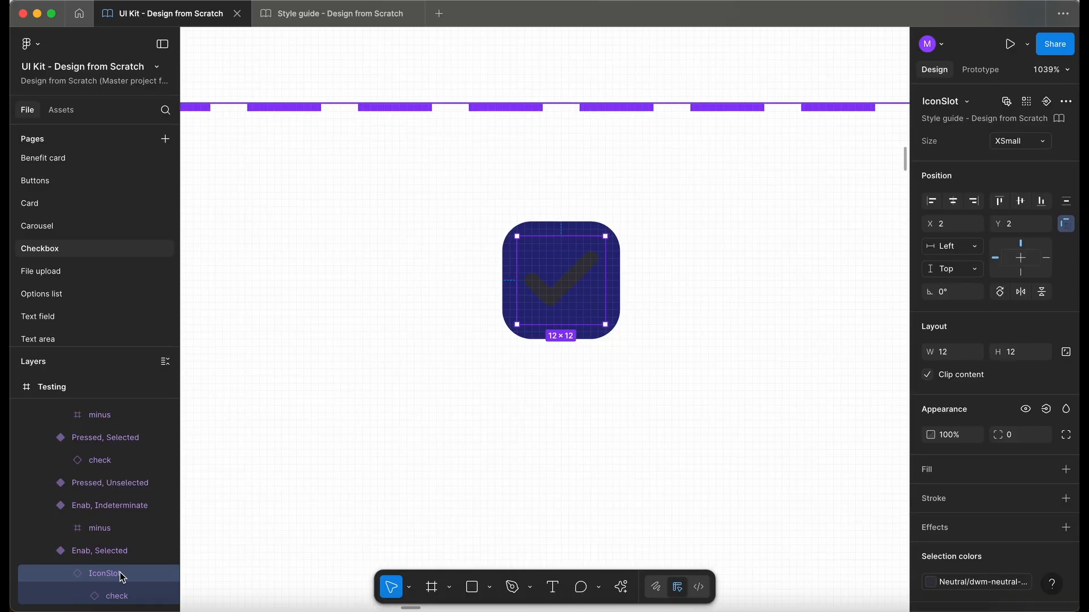
# Delete the old check icon layer from the Enab, Selected variant.
pyautogui.scroll(-2, 131, 553)
pyautogui.click(123, 549)
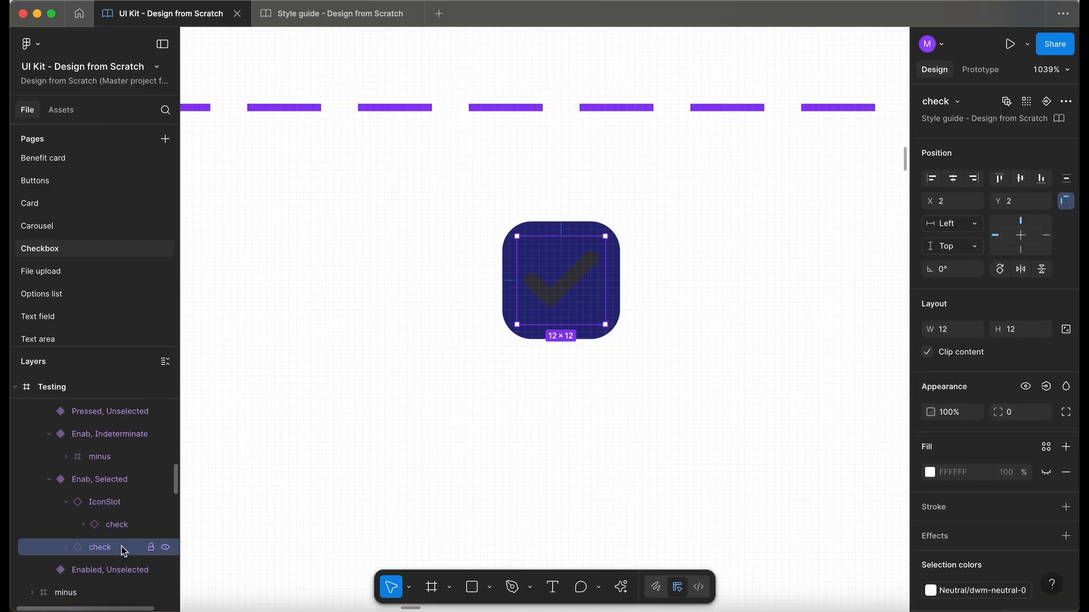
pyautogui.press('Delete')
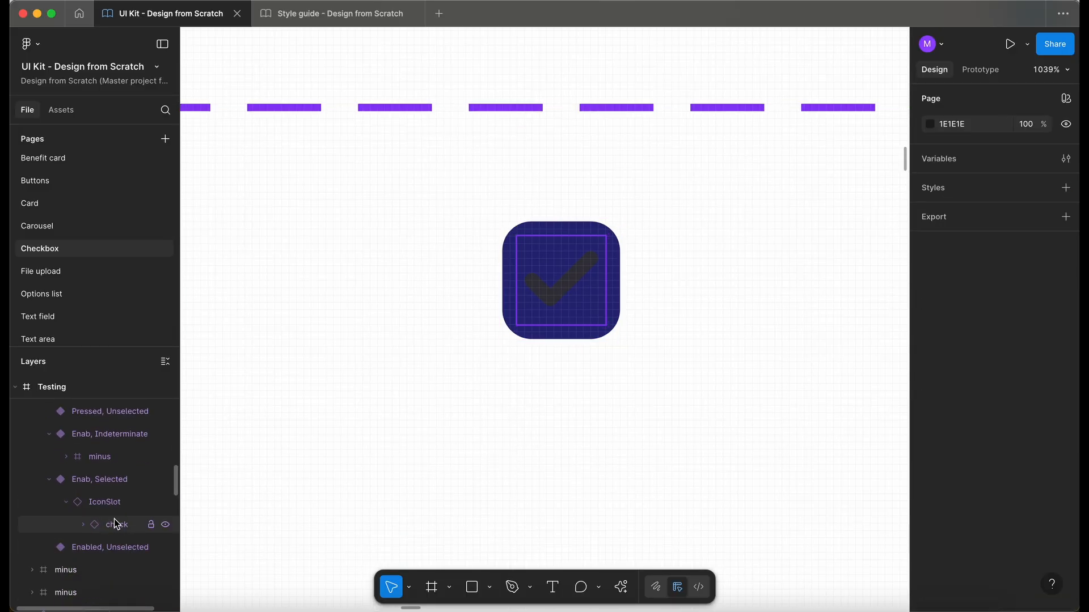
# Recolour the check icon inside the Enab, Selected variant's IconSlot with the library colour dwm-neutral-0.
pyautogui.click(116, 525)
pyautogui.click(972, 590)
pyautogui.write('ne')
pyautogui.click(832, 584)
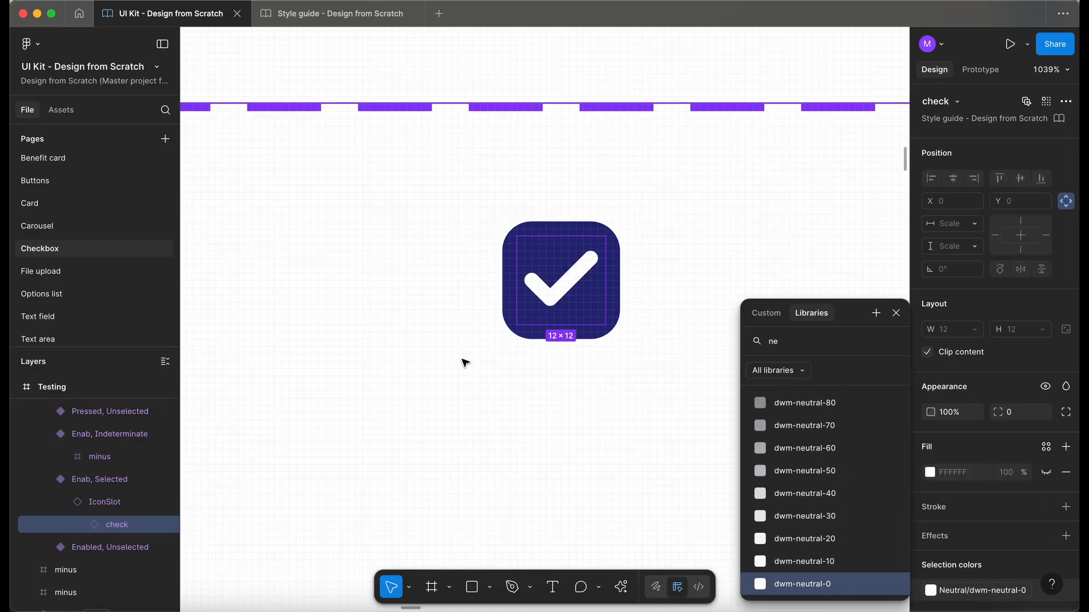
pyautogui.click(463, 361)
# Compare the new check icon in the Enabled Selected checkbox with the icons in the other variants.
pyautogui.scroll(-8, 531, 264)
pyautogui.scroll(6, 536, 252)
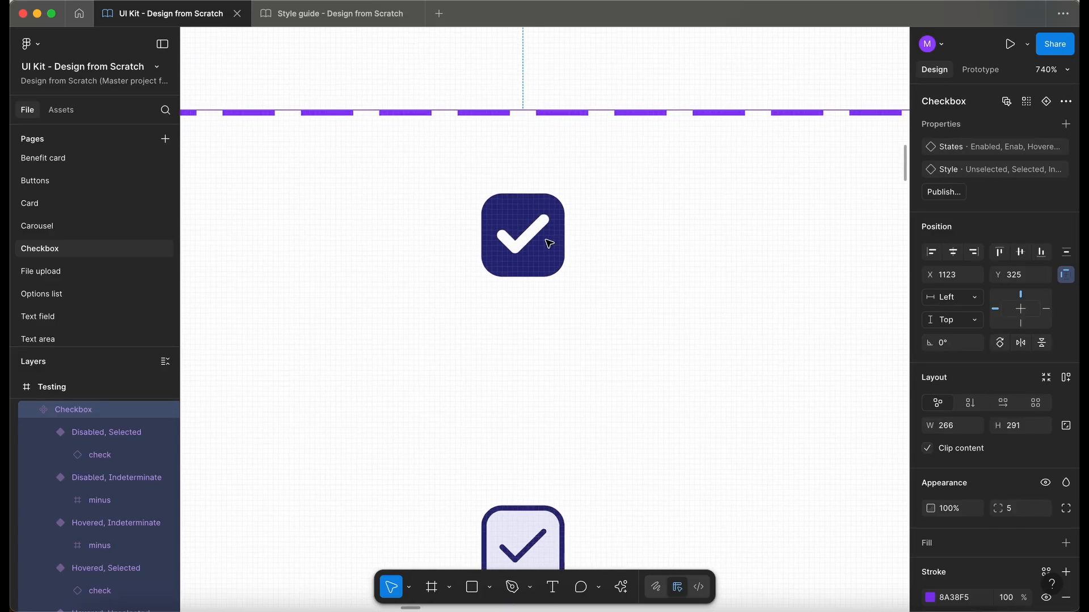
pyautogui.scroll(-8, 549, 244)
pyautogui.scroll(-5, 549, 244)
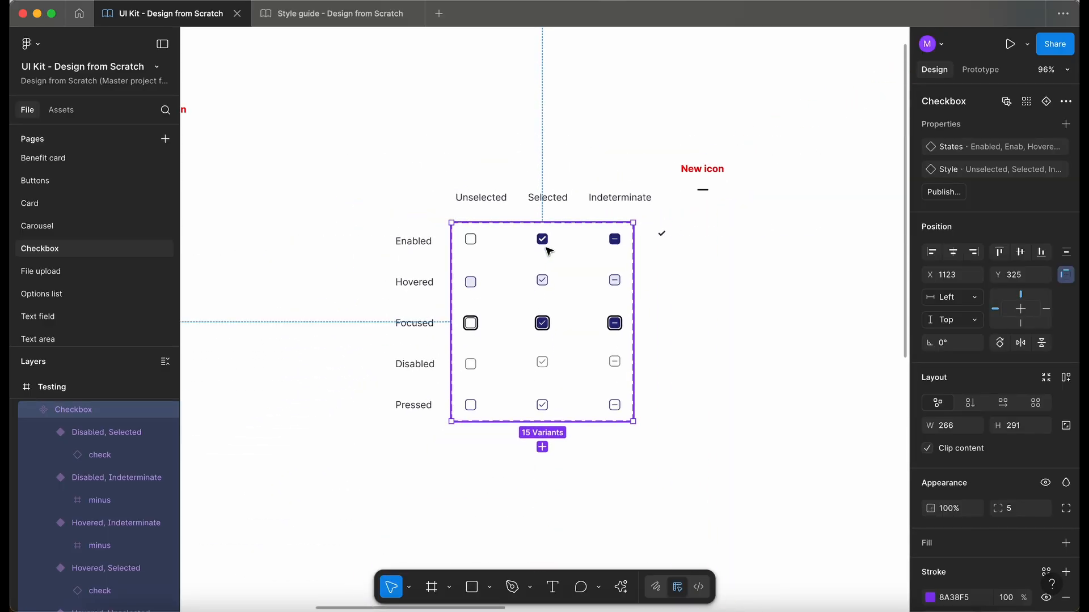
pyautogui.scroll(3, 548, 252)
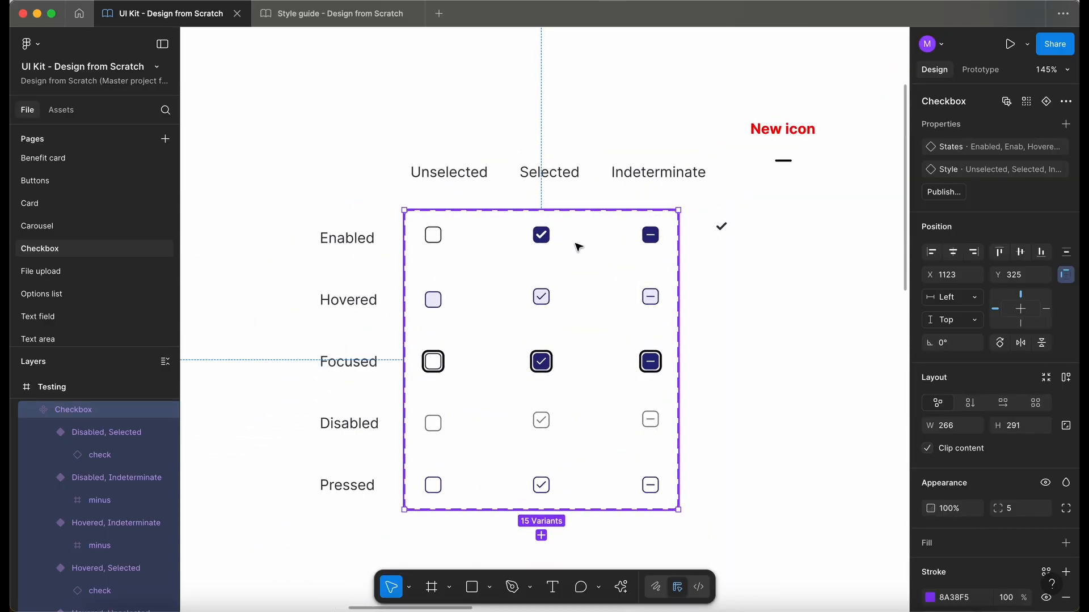
pyautogui.scroll(4, 559, 255)
pyautogui.scroll(-5, 558, 255)
pyautogui.scroll(1, 558, 255)
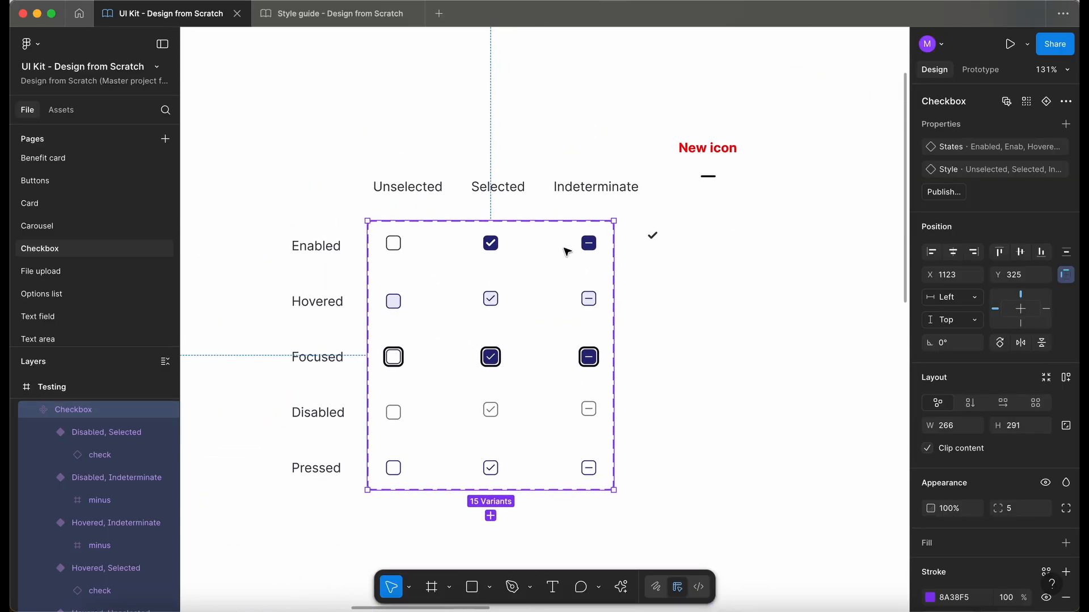
# Copy the 24×24 minus frame under "New icon" in the UI Kit file onto the Style guide file's Icons page.
pyautogui.moveTo(654, 243); pyautogui.dragTo(653, 242)
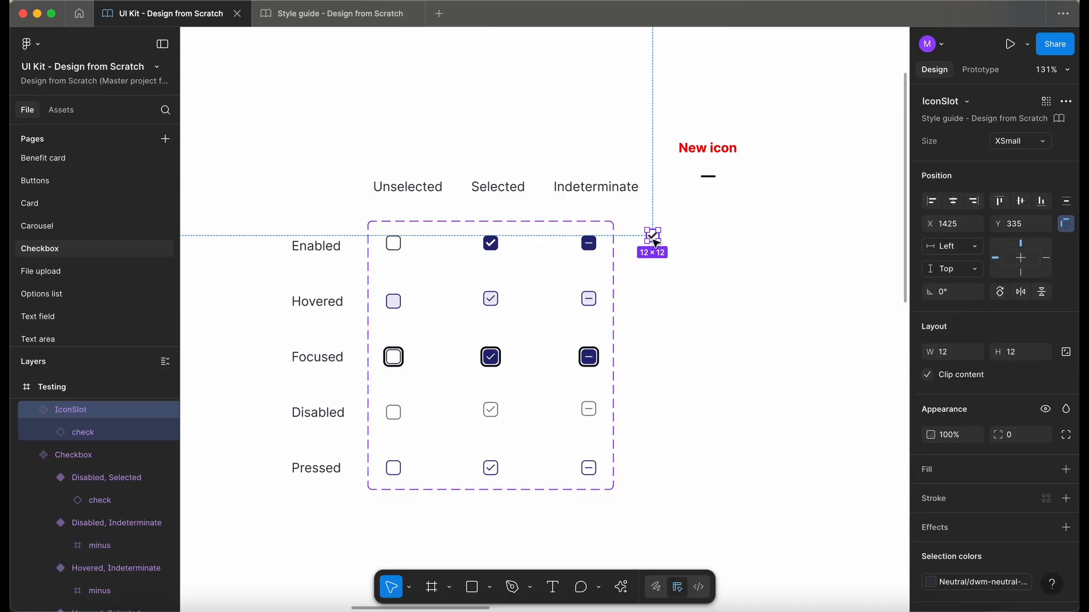
pyautogui.click(367, 21)
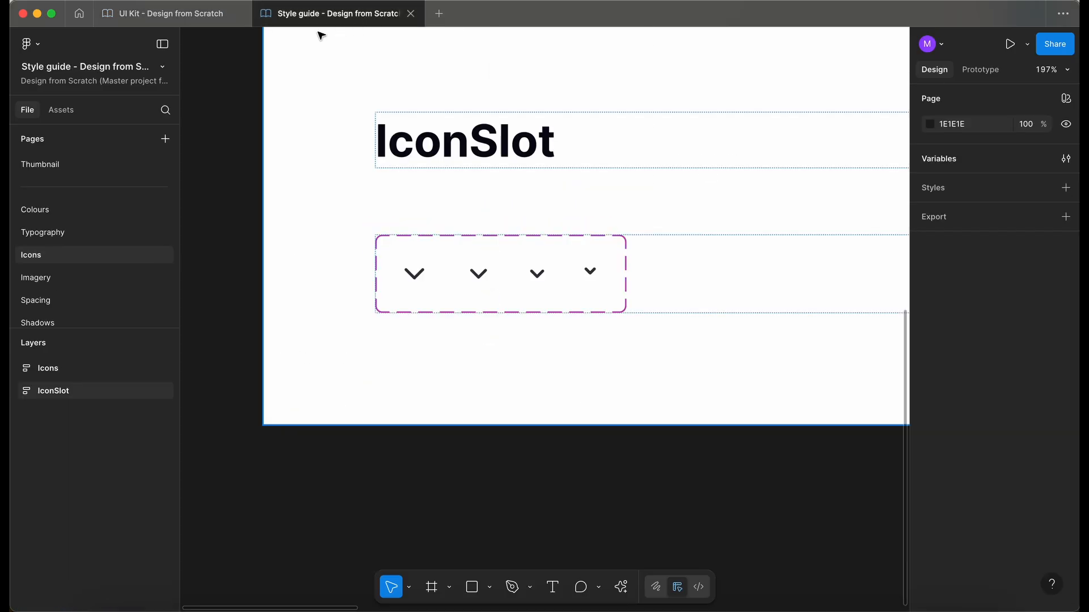
pyautogui.click(164, 21)
pyautogui.click(715, 183)
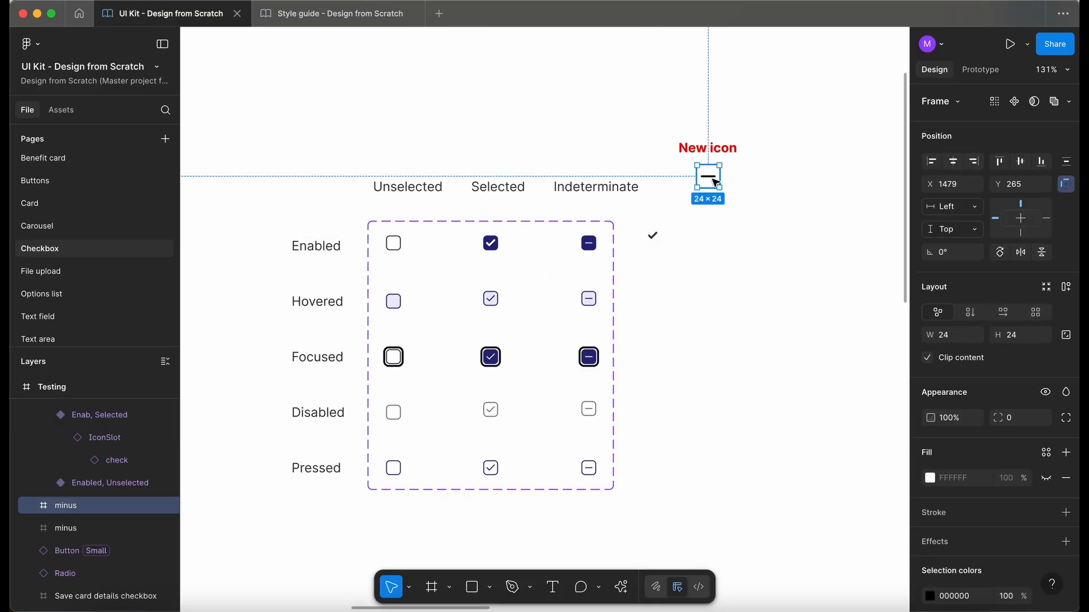
pyautogui.click(284, 13)
pyautogui.scroll(6, 598, 282)
pyautogui.scroll(-5, 598, 282)
pyautogui.hscroll(3, 599, 283)
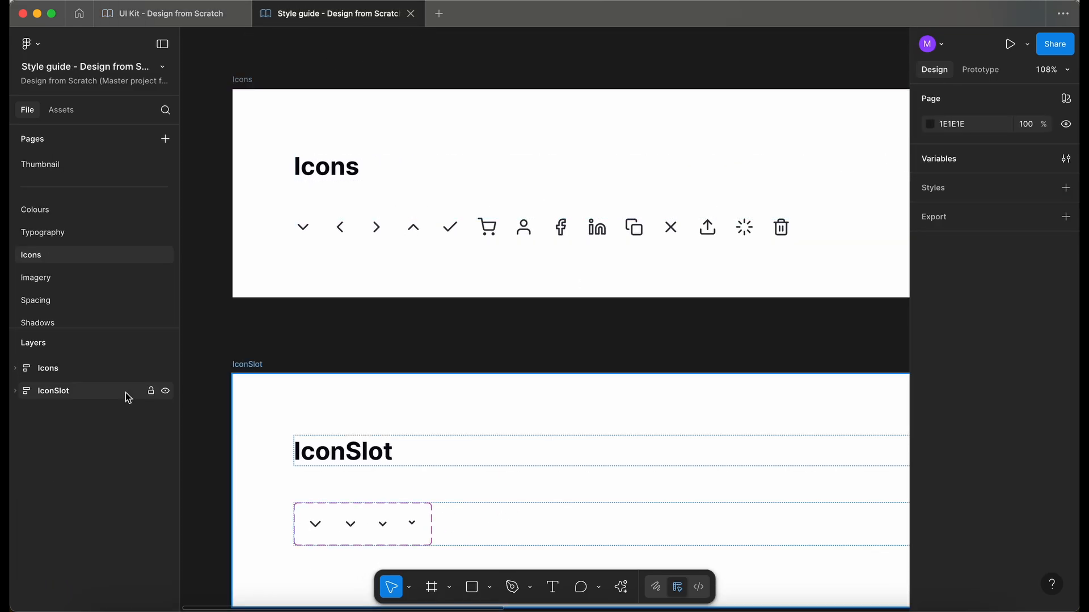
pyautogui.click(528, 227)
pyautogui.click(787, 232)
pyautogui.moveTo(787, 233); pyautogui.dragTo(542, 302)
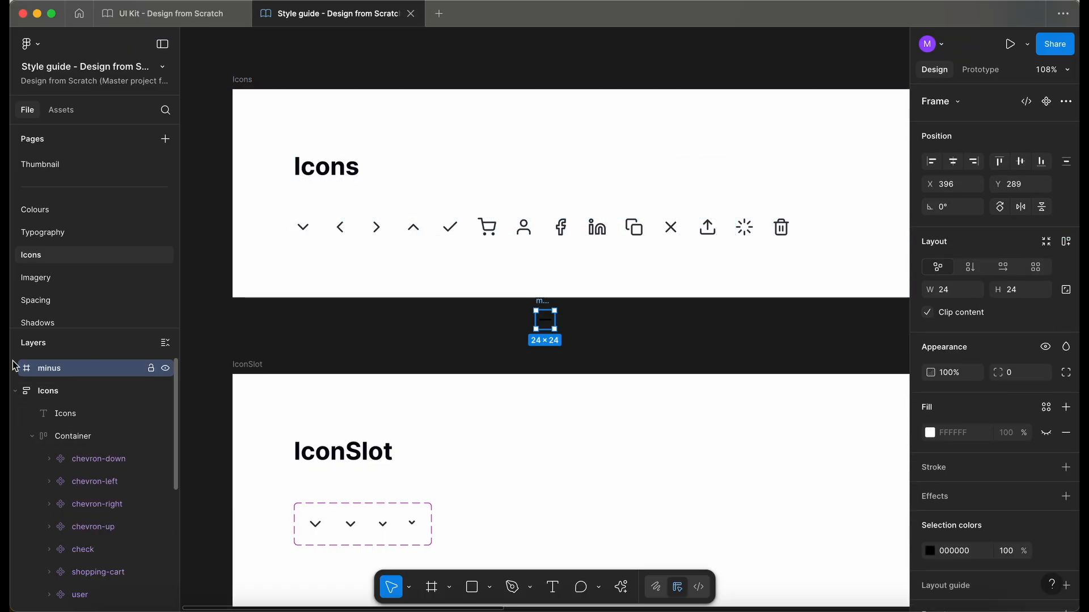
# Place the minus frame in the Icons Container and reorder it to the end of the row, after trash.
pyautogui.moveTo(54, 370); pyautogui.dragTo(127, 447)
pyautogui.press('Right')
pyautogui.press('Right')
pyautogui.press('Right')
pyautogui.press('Right')
pyautogui.press('Right')
pyautogui.press('Right')
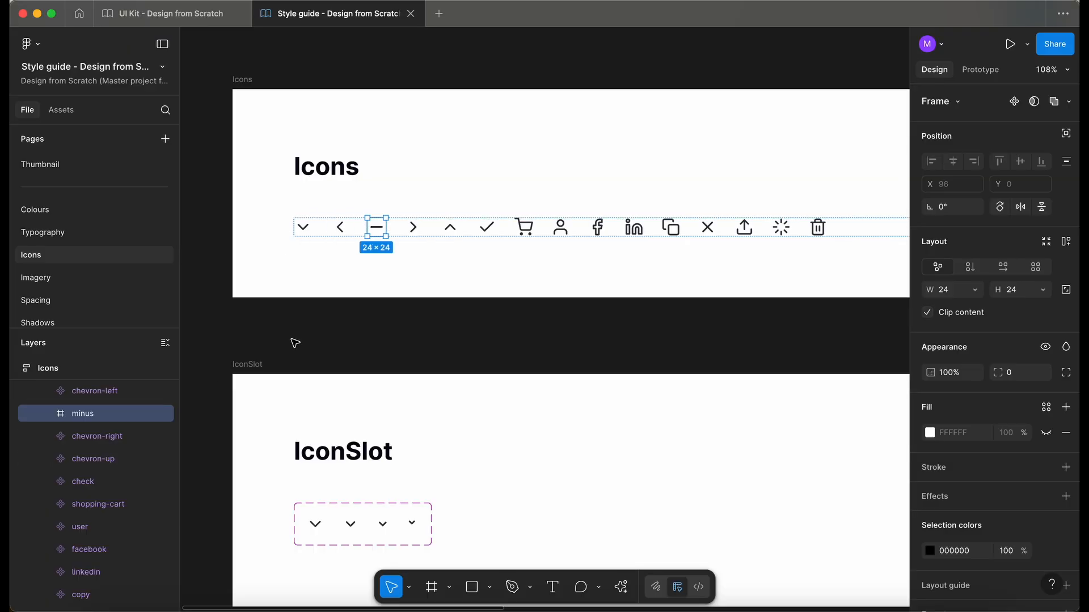
pyautogui.press('Right')
pyautogui.press('Right')
pyautogui.press('Right')
pyautogui.press('Right')
pyautogui.press('Right')
pyautogui.press('Right')
pyautogui.press('Right')
pyautogui.press('Right')
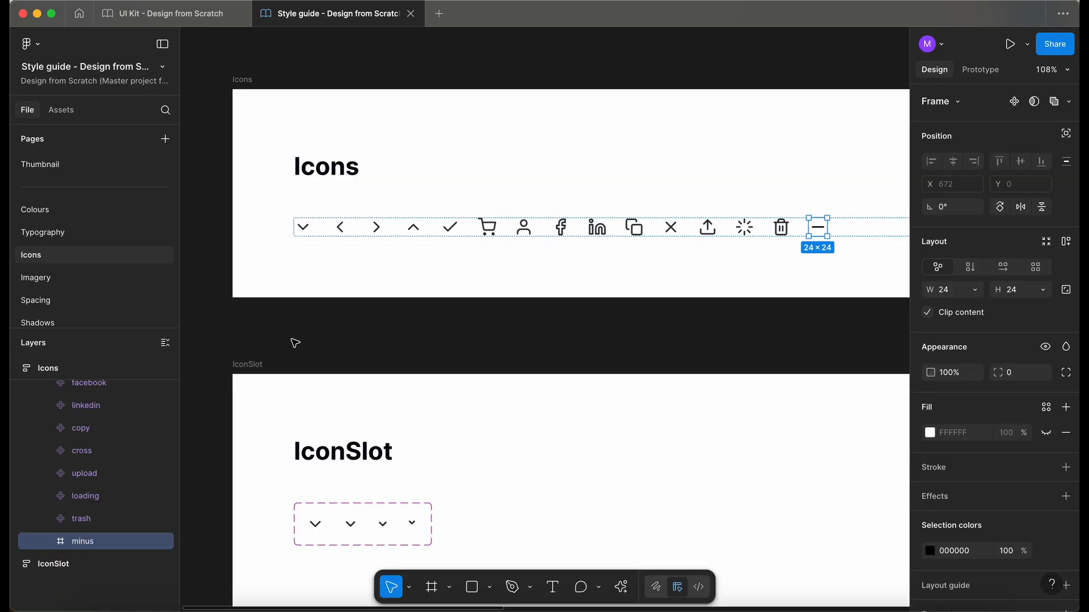
# Convert the minus frame into a component and select its Vector layer.
pyautogui.hscroll(4, 590, 221)
pyautogui.scroll(5, 576, 269)
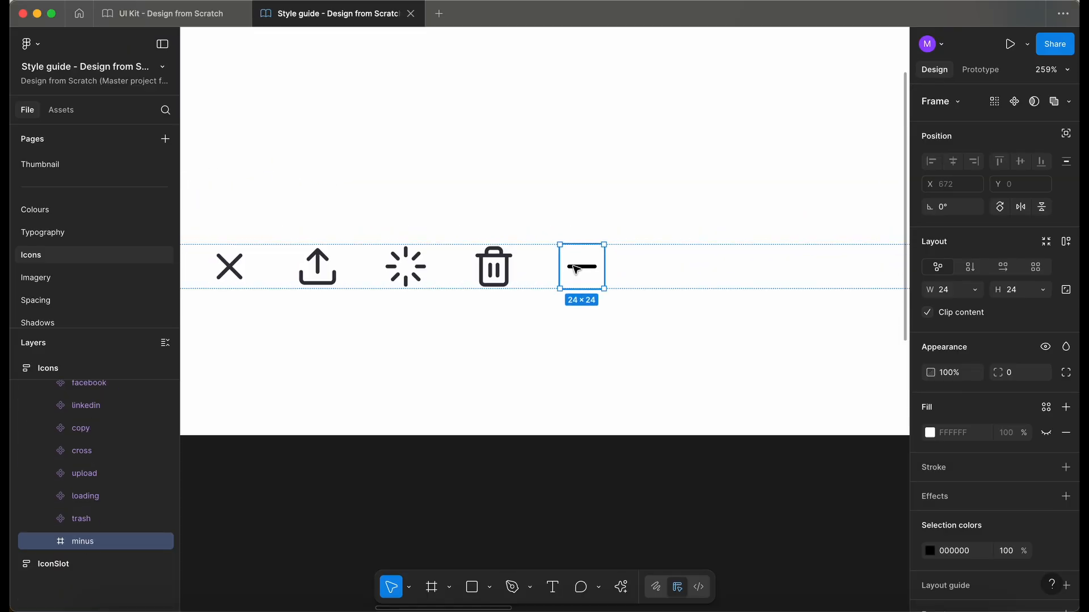
pyautogui.press('super+alt+k')
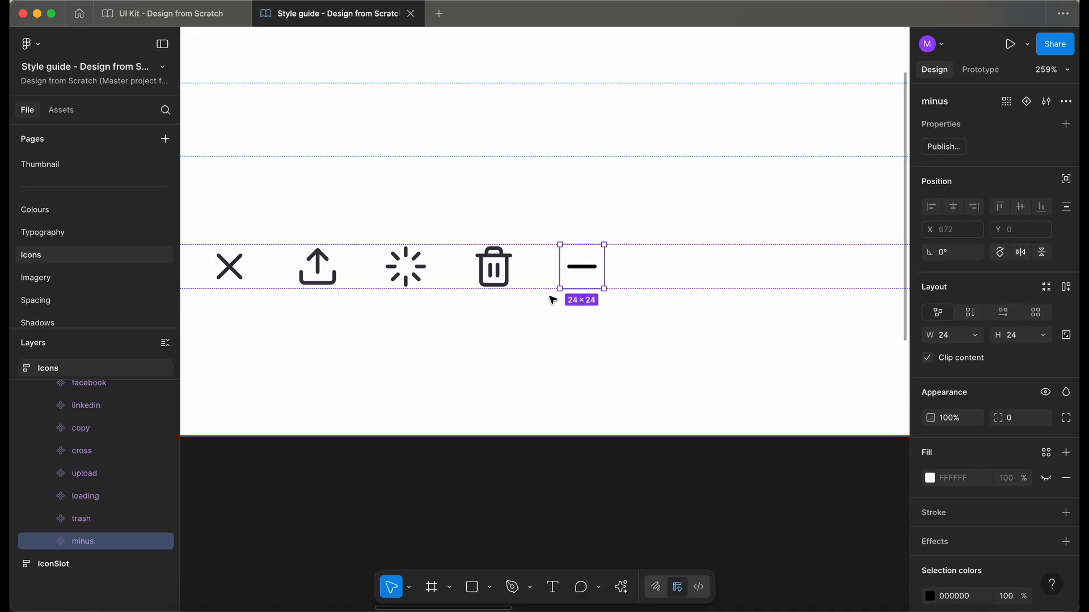
pyautogui.click(49, 542)
pyautogui.click(109, 568)
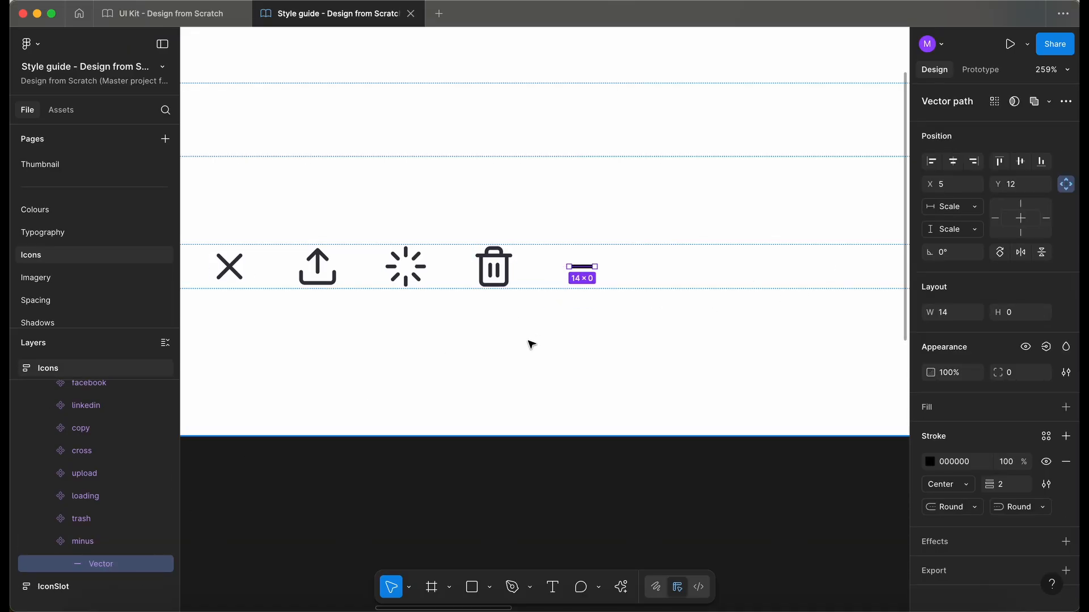
# Collapse the Icons layer tree and lock the Icons and IconSlot frames.
pyautogui.click(48, 520)
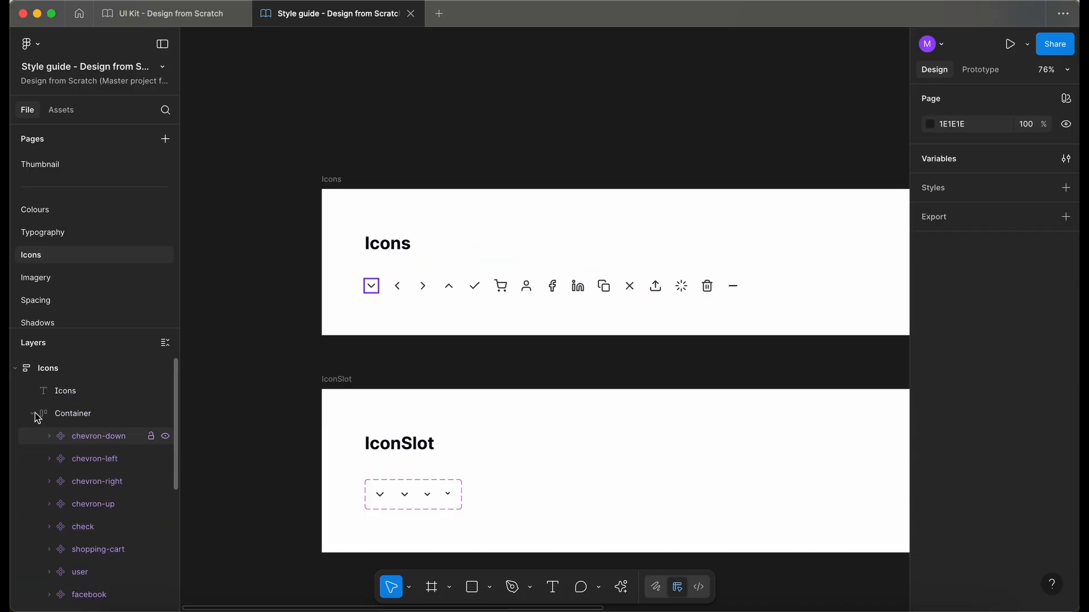
pyautogui.click(17, 368)
pyautogui.click(151, 368)
pyautogui.click(151, 391)
# Publish the style guide library changes with the description "Added minus icon".
pyautogui.click(67, 115)
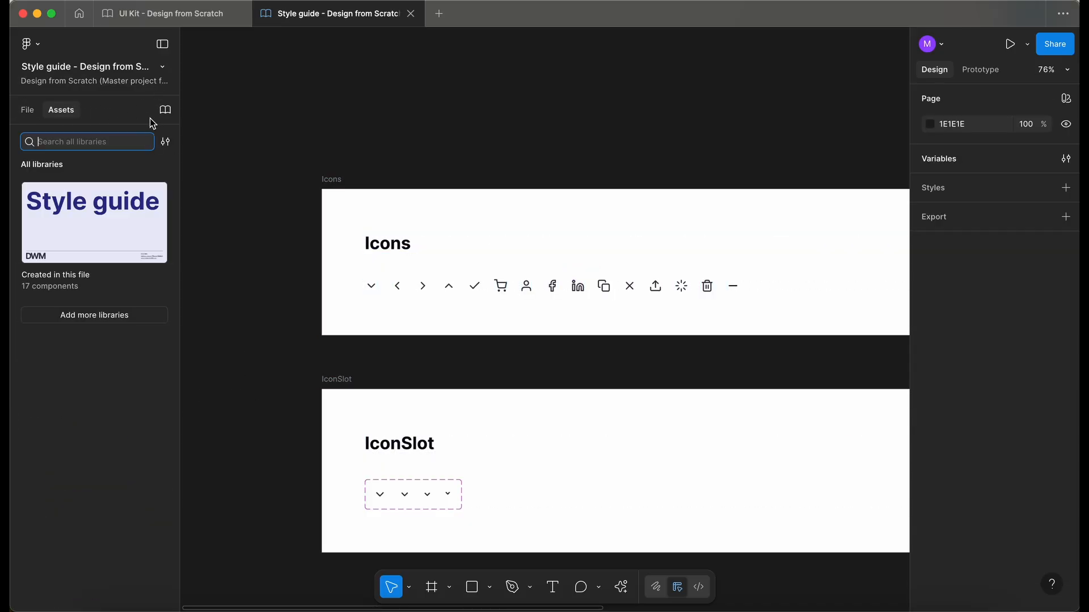
pyautogui.click(165, 110)
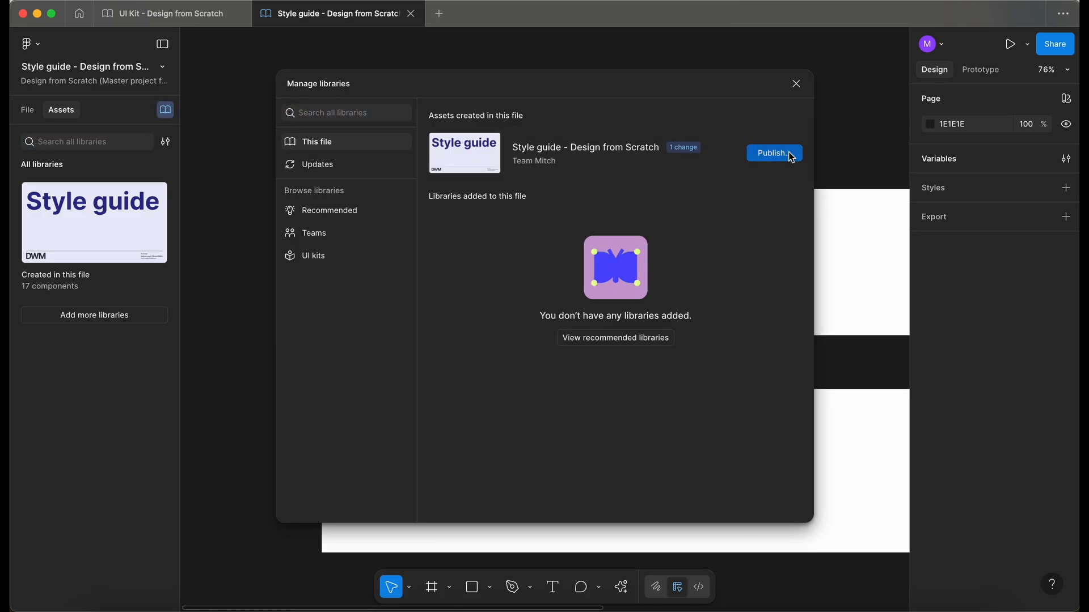
pyautogui.click(787, 153)
pyautogui.click(451, 189)
pyautogui.write('Added minus icon')
pyautogui.click(699, 394)
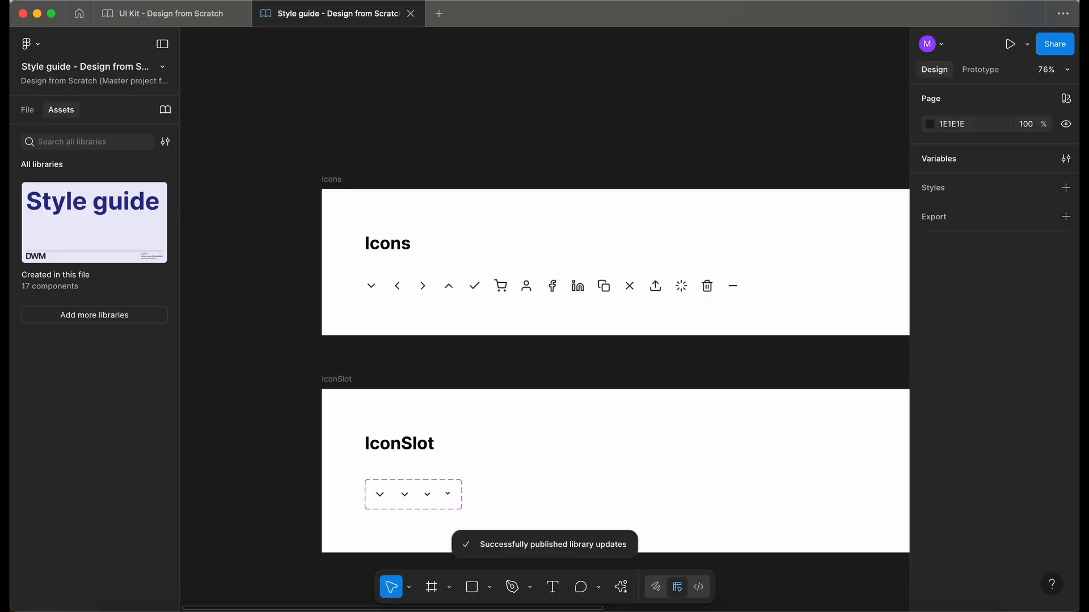
# In the UI Kit file, paste the selected checkbox's IconSlot into the enabled Indeterminate variant and delete that variant's old minus frame.
pyautogui.click(170, 13)
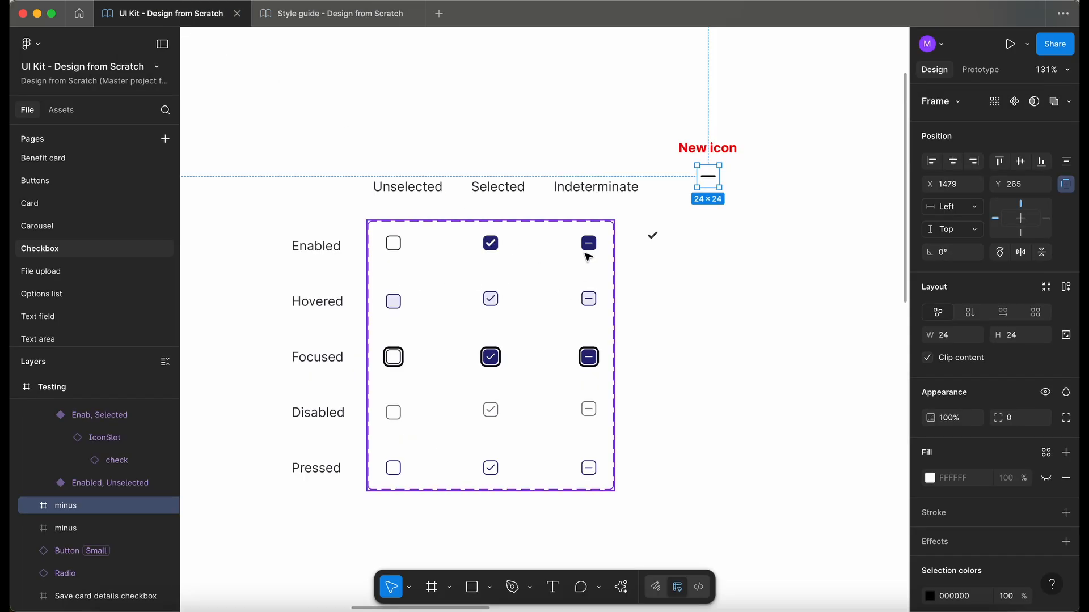
pyautogui.scroll(5, 588, 257)
pyautogui.doubleClick(370, 238)
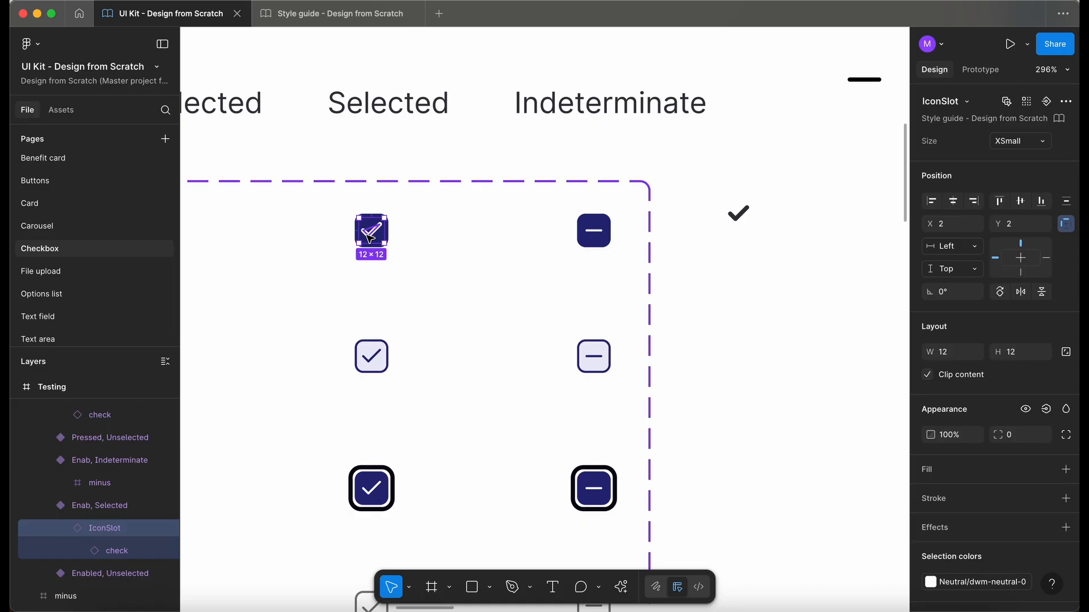
pyautogui.click(594, 231)
pyautogui.scroll(4, 594, 232)
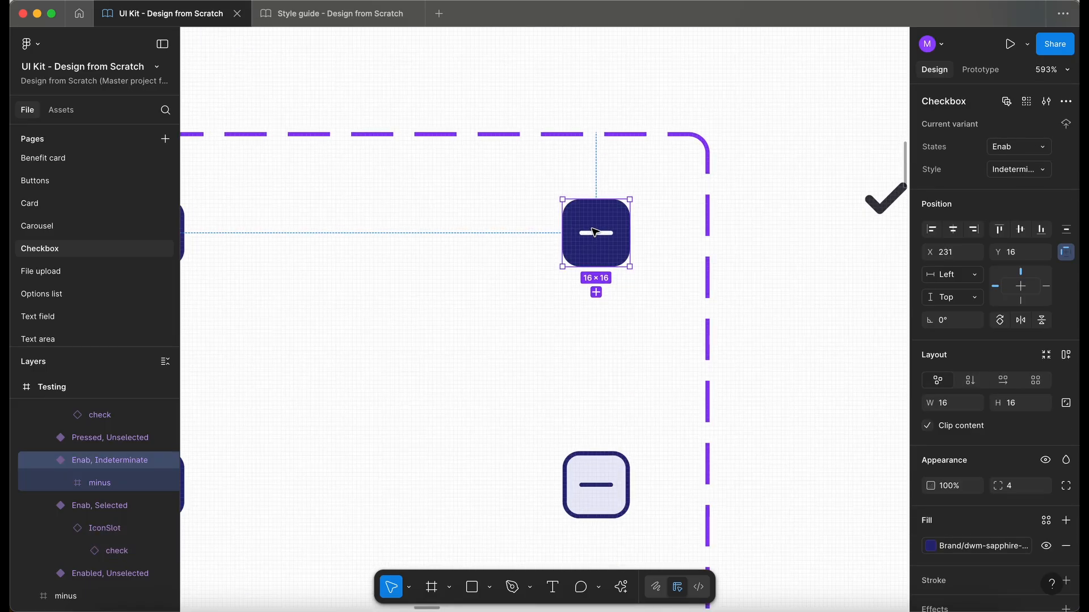
pyautogui.press('super+v')
pyautogui.click(96, 529)
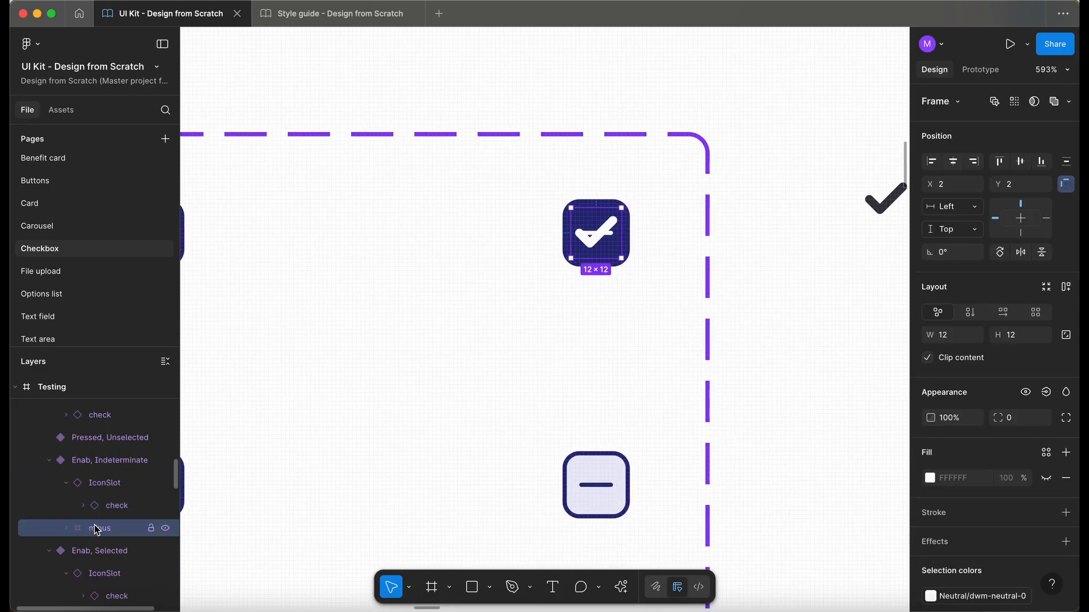
pyautogui.press('Delete')
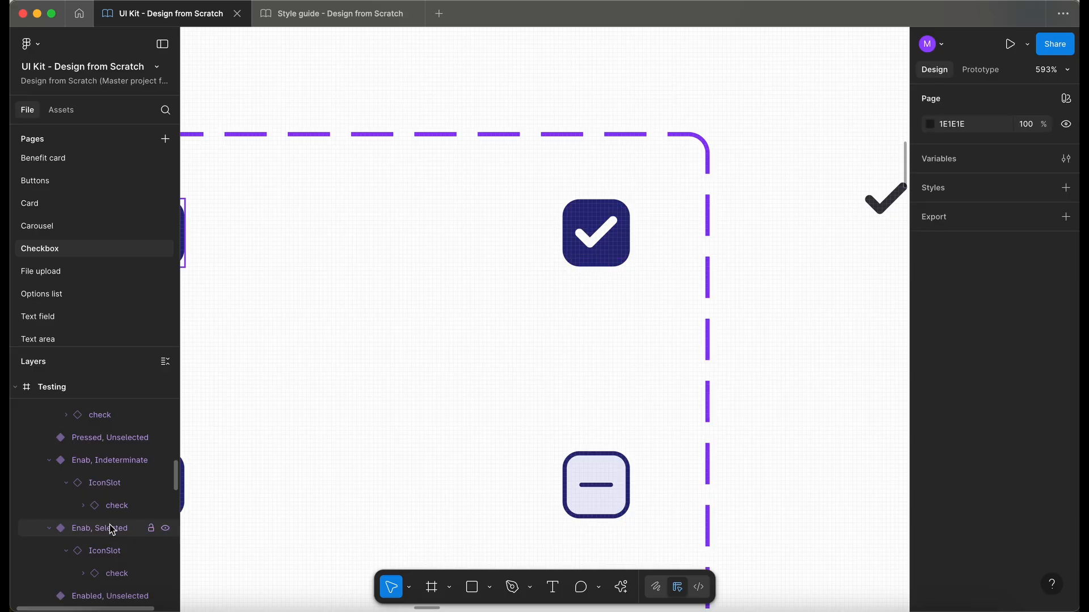
# Swap the check icon inside the enabled Indeterminate variant's IconSlot for the library's minus icon.
pyautogui.click(588, 232)
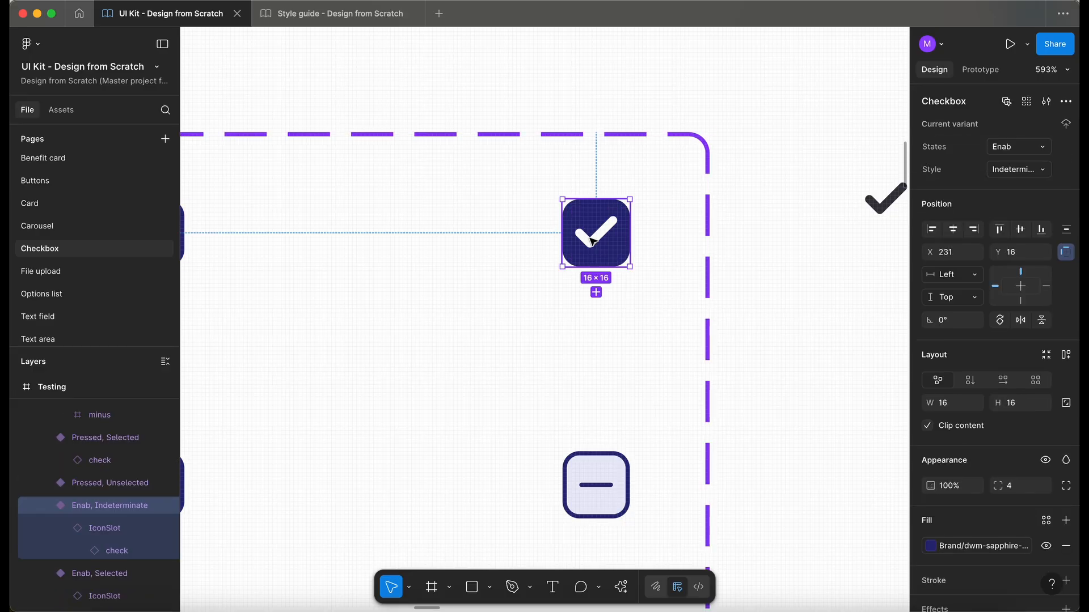
pyautogui.doubleClick(593, 242)
pyautogui.press('Return')
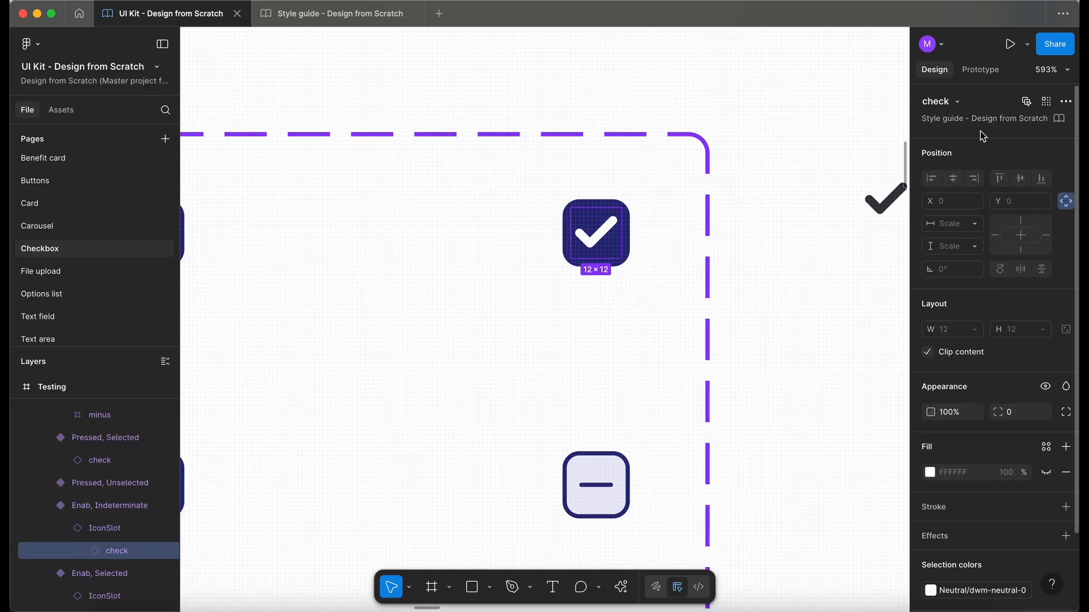
pyautogui.click(956, 102)
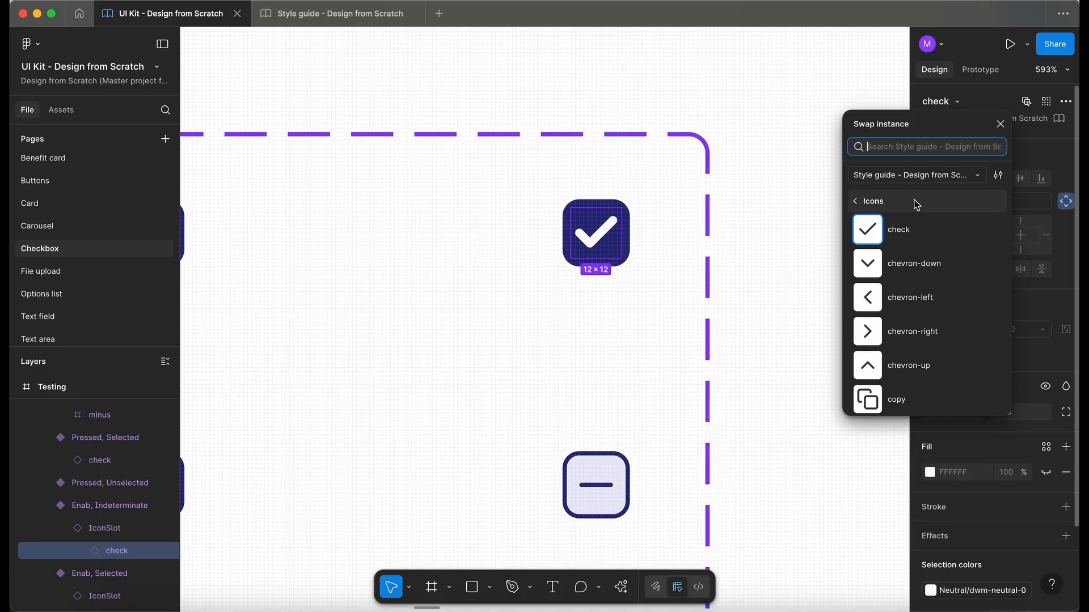
pyautogui.write('min')
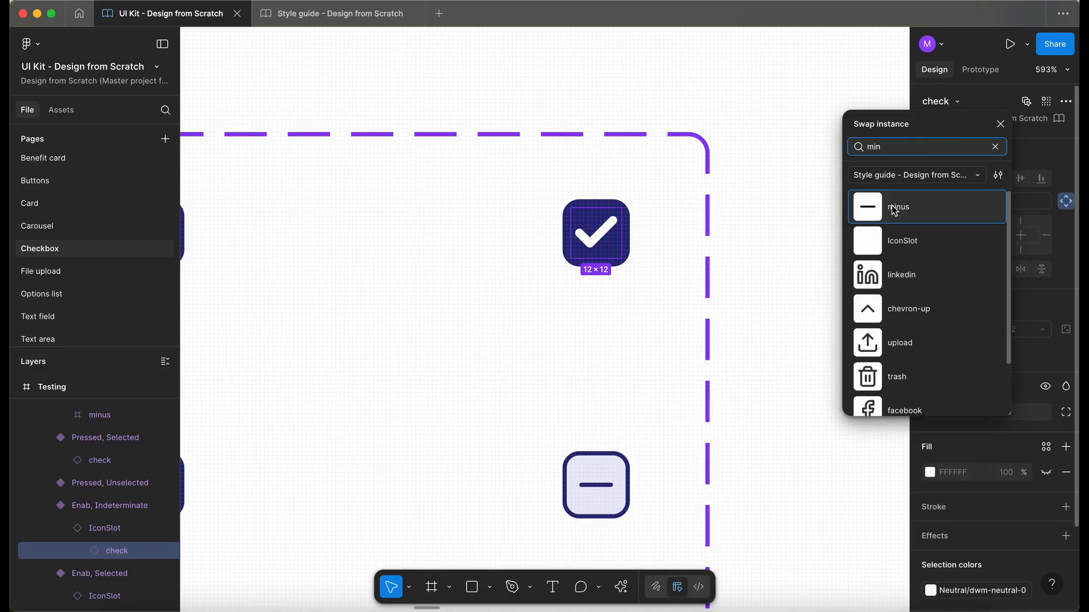
pyautogui.click(868, 208)
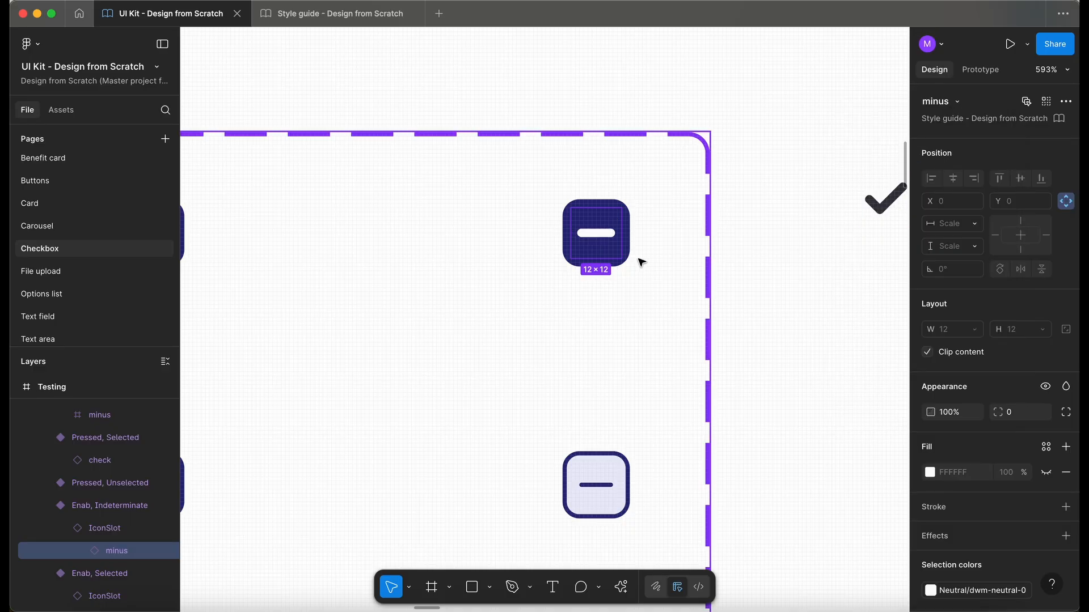
# Delete the "New icon" label with its minus icon and the stray check icon beside the checkbox variants.
pyautogui.scroll(-5, 641, 263)
pyautogui.click(700, 279)
pyautogui.scroll(-3, 590, 262)
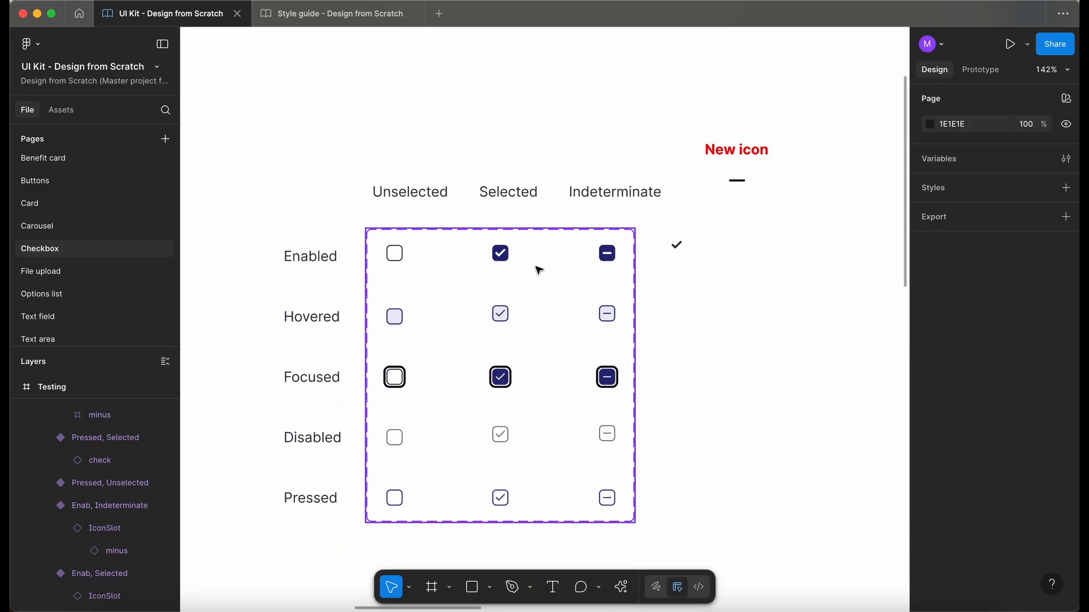
pyautogui.scroll(3, 538, 270)
pyautogui.scroll(-2, 537, 270)
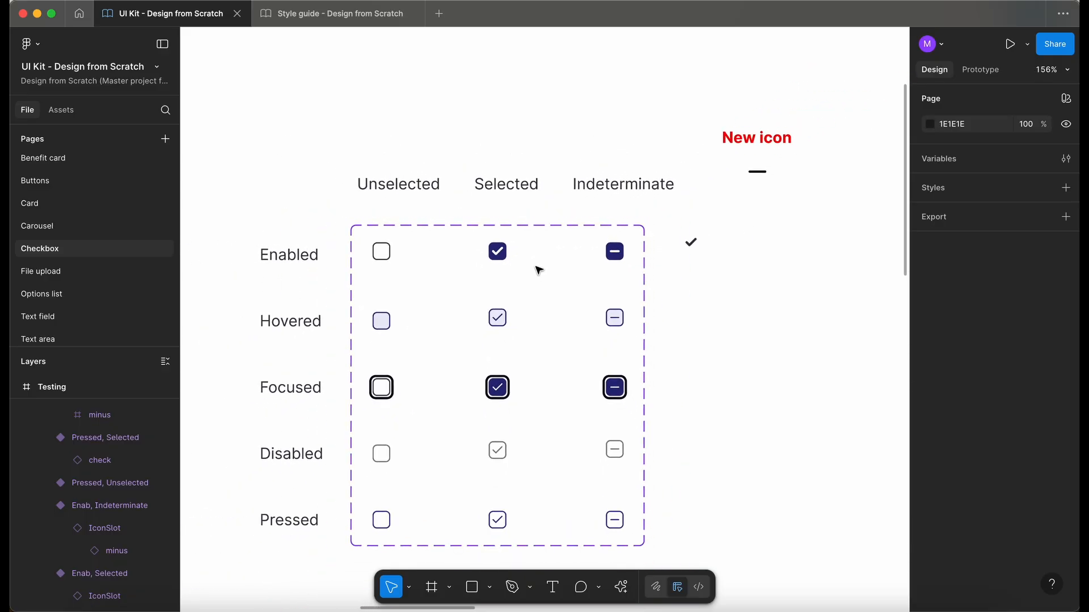
pyautogui.click(690, 243)
pyautogui.moveTo(850, 226); pyautogui.dragTo(742, 126)
pyautogui.press('Delete')
pyautogui.click(695, 245)
pyautogui.press('Delete')
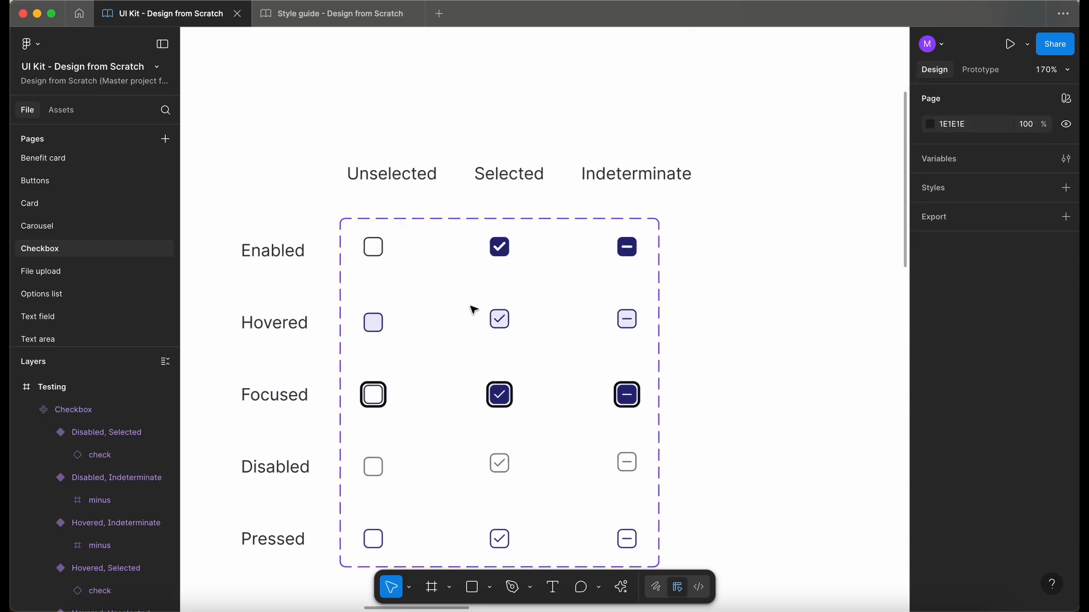
# Delete the placeholder States column, listing Placeholder through Success, from the Container in the Checkbox documentation frame.
pyautogui.scroll(3, 474, 310)
pyautogui.scroll(-5, 484, 240)
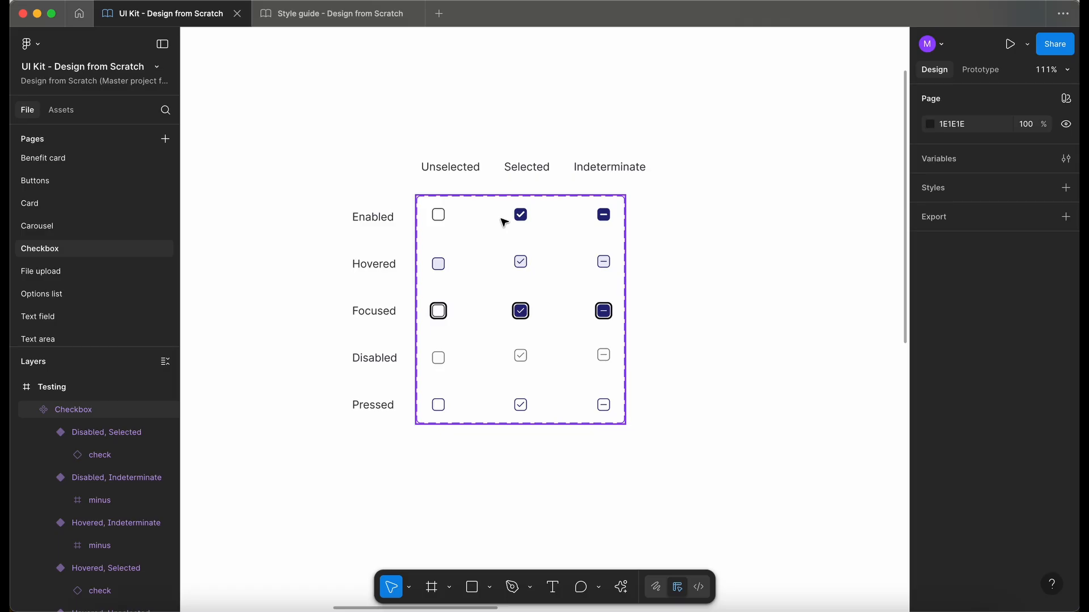
pyautogui.scroll(-2, 520, 224)
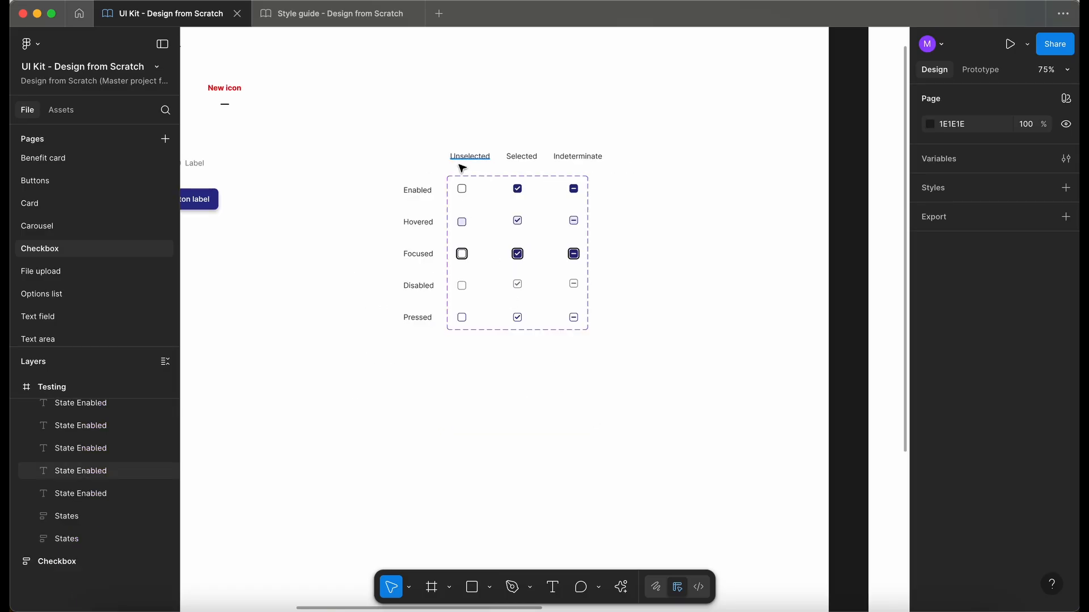
pyautogui.scroll(3, 462, 169)
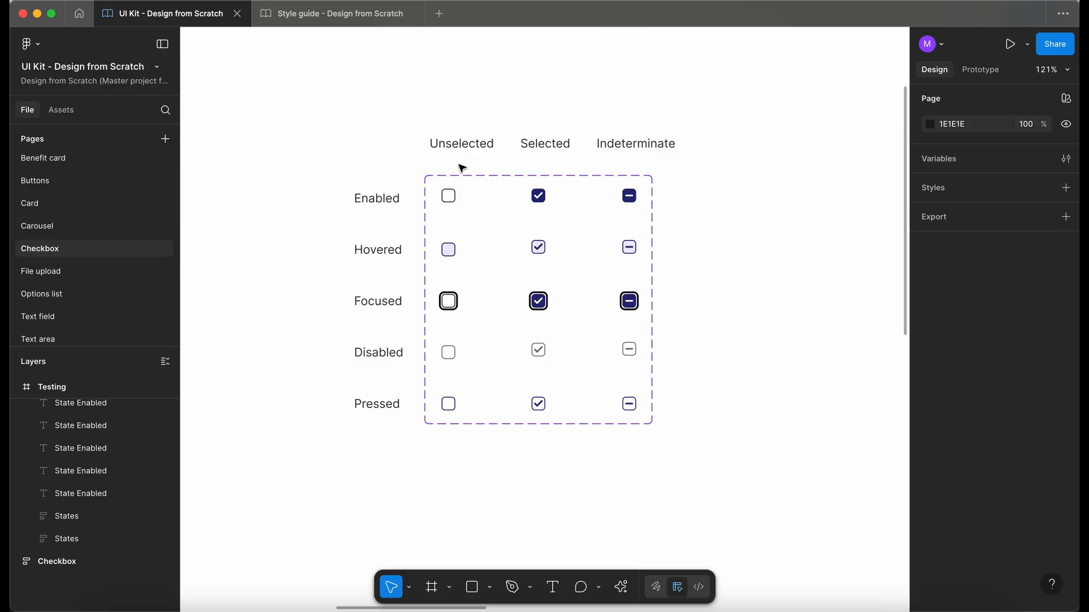
pyautogui.scroll(-6, 462, 168)
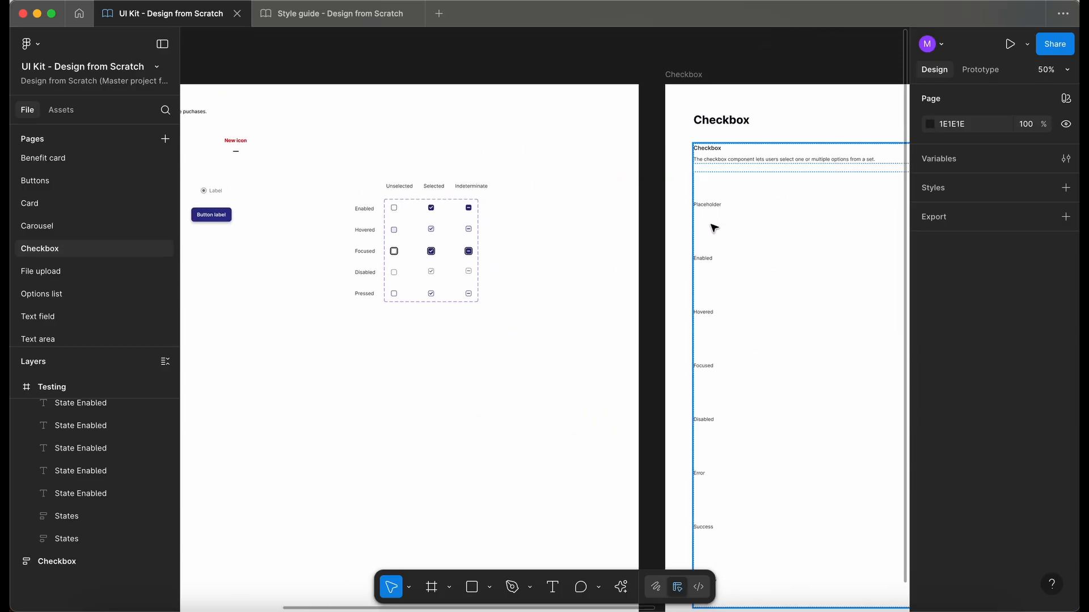
pyautogui.doubleClick(710, 244)
pyautogui.doubleClick(710, 261)
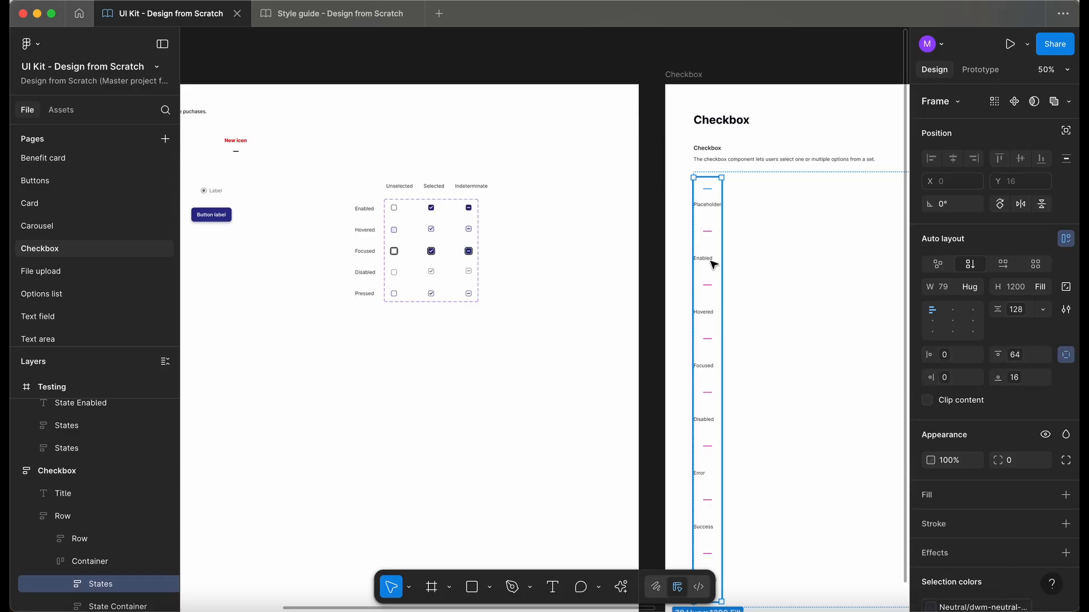
pyautogui.press('Delete')
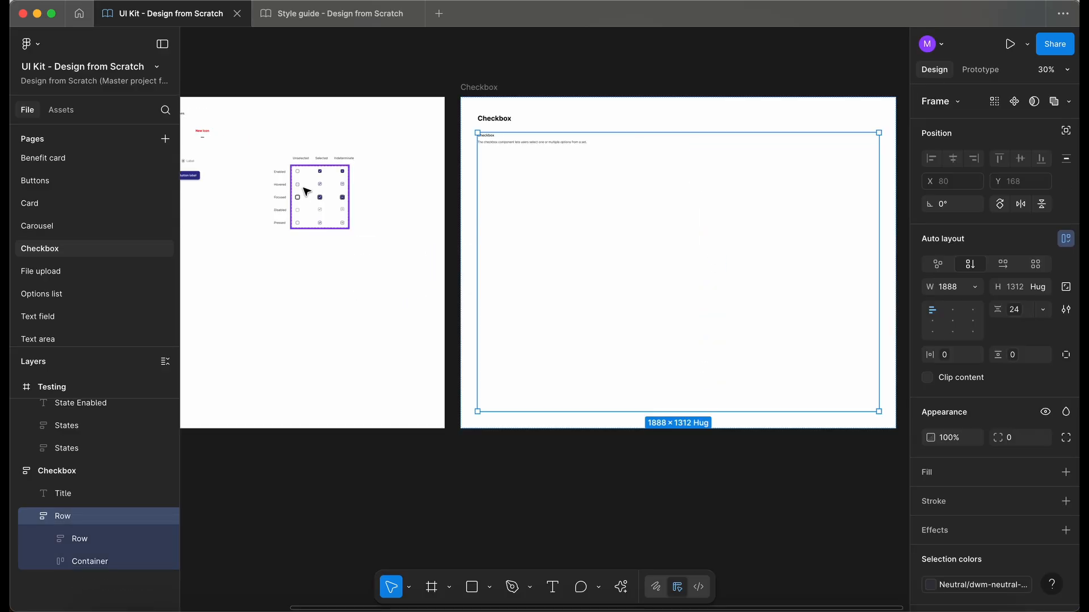
# Move the Checkbox component set and its state and style labels from the Testing frame into the Checkbox documentation frame.
pyautogui.moveTo(306, 191); pyautogui.dragTo(522, 194)
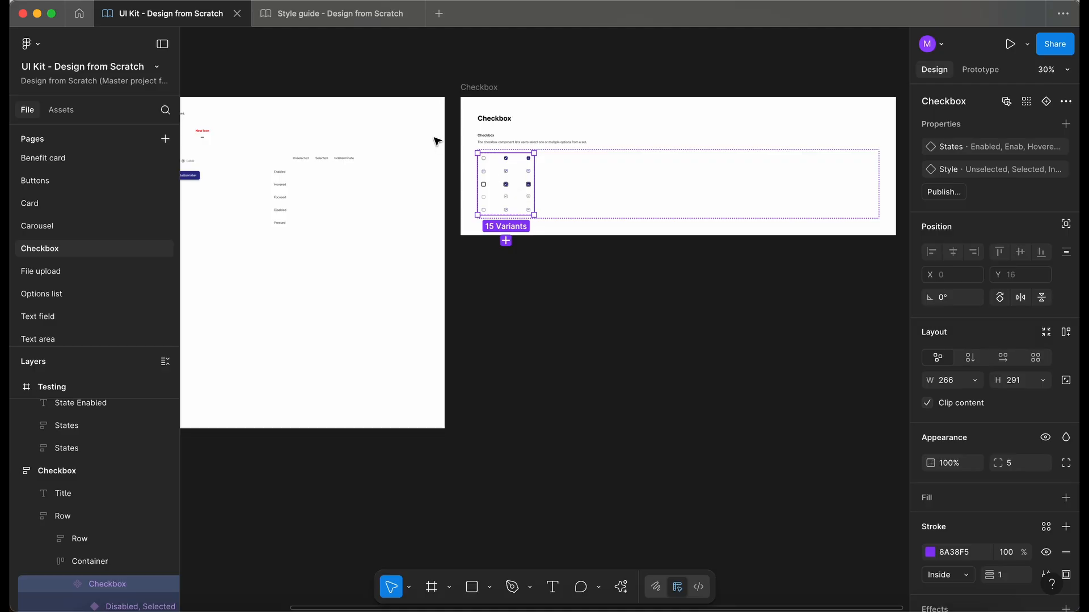
pyautogui.moveTo(283, 189); pyautogui.dragTo(584, 206)
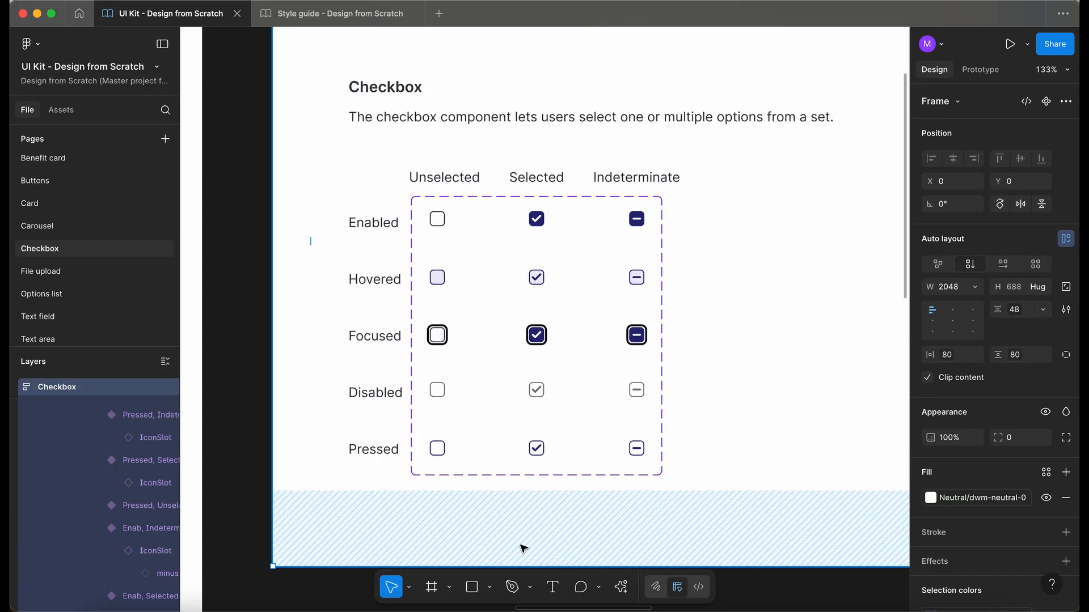
pyautogui.scroll(-5, 523, 548)
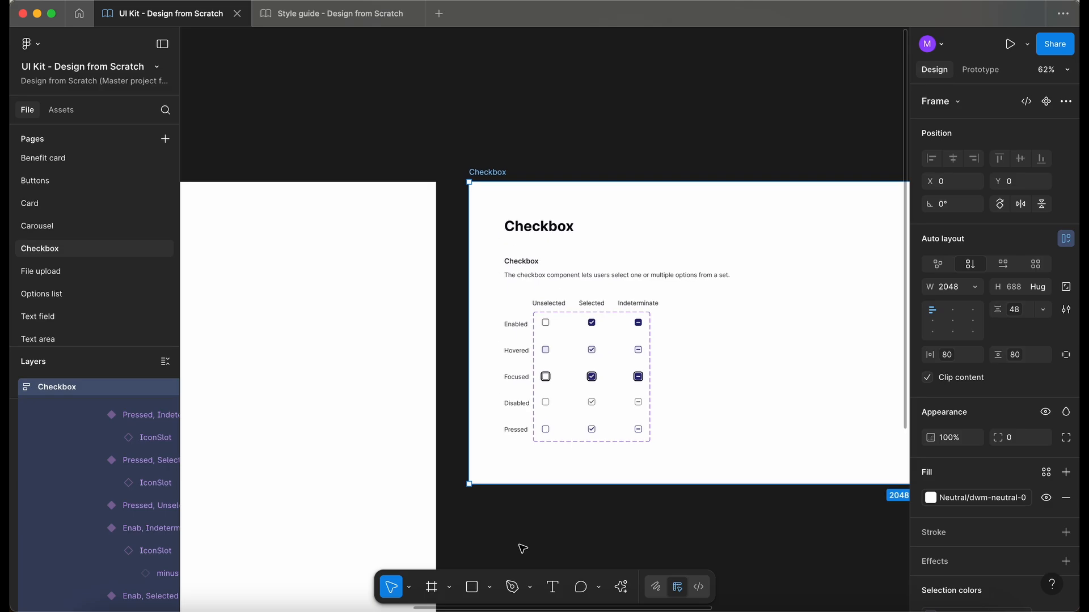
pyautogui.scroll(3, 515, 489)
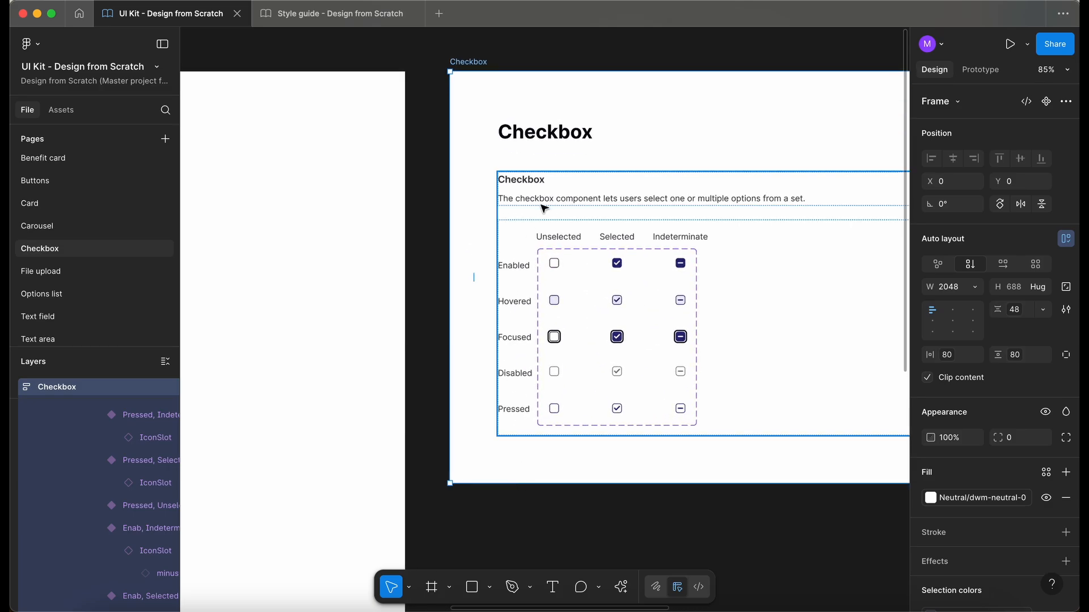
# Place an instance of the Enabled, Unselected checkbox in the Testing frame and review its States options.
pyautogui.doubleClick(558, 267)
pyautogui.doubleClick(558, 268)
pyautogui.doubleClick(558, 267)
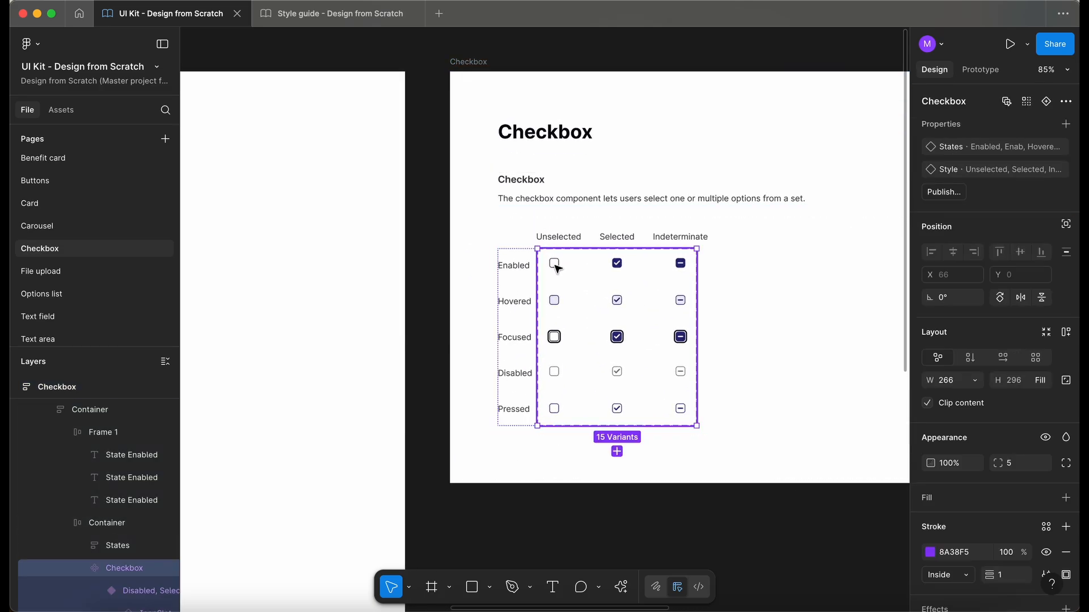
pyautogui.doubleClick(558, 267)
pyautogui.moveTo(558, 267); pyautogui.dragTo(314, 251)
pyautogui.hscroll(-3, 318, 258)
pyautogui.scroll(5, 335, 240)
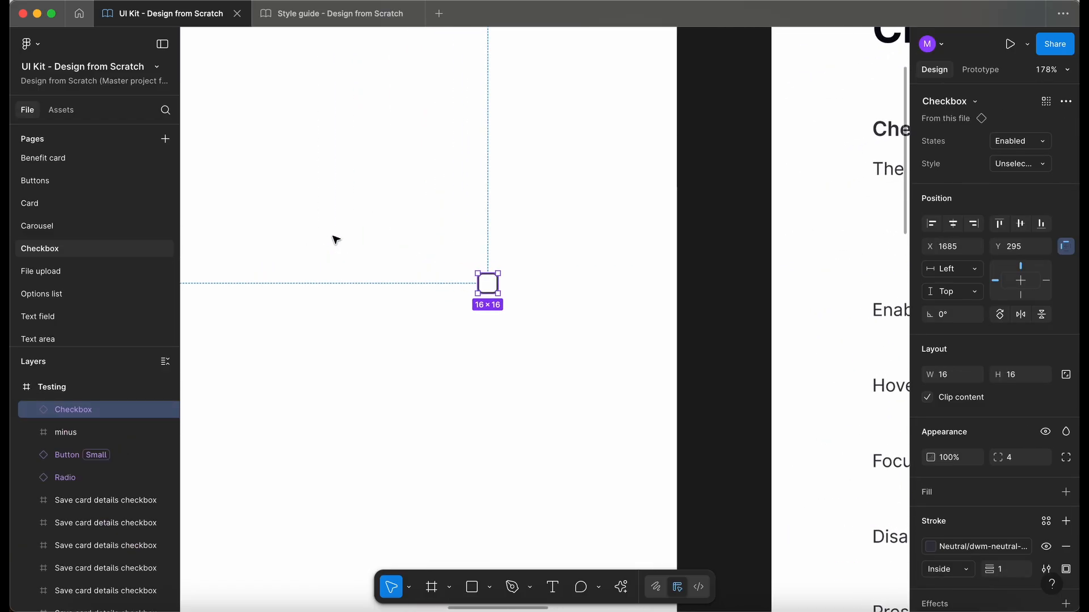
pyautogui.scroll(2, 502, 289)
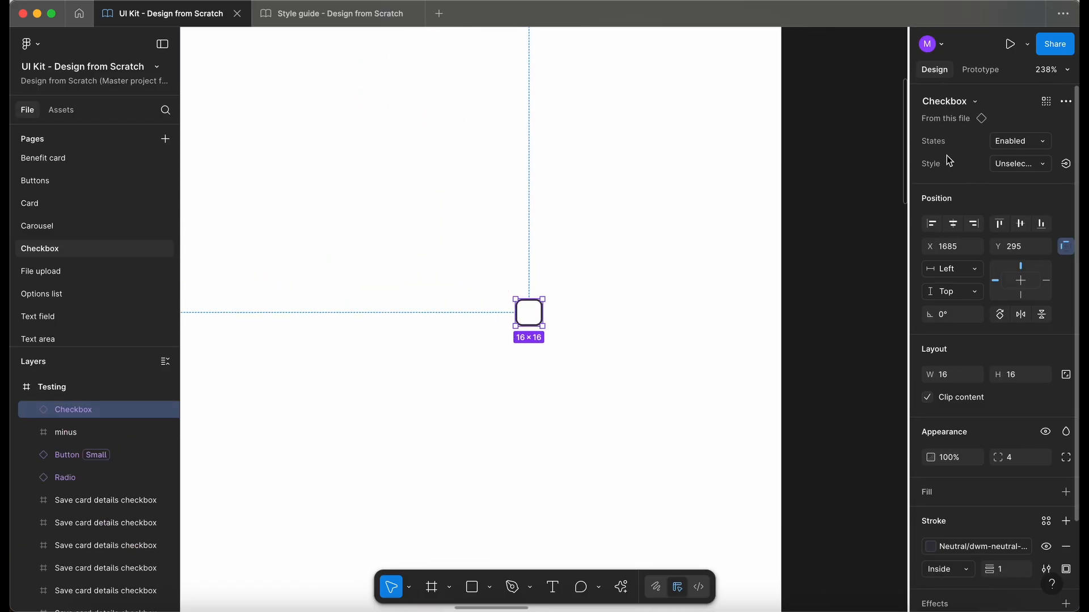
pyautogui.click(1024, 141)
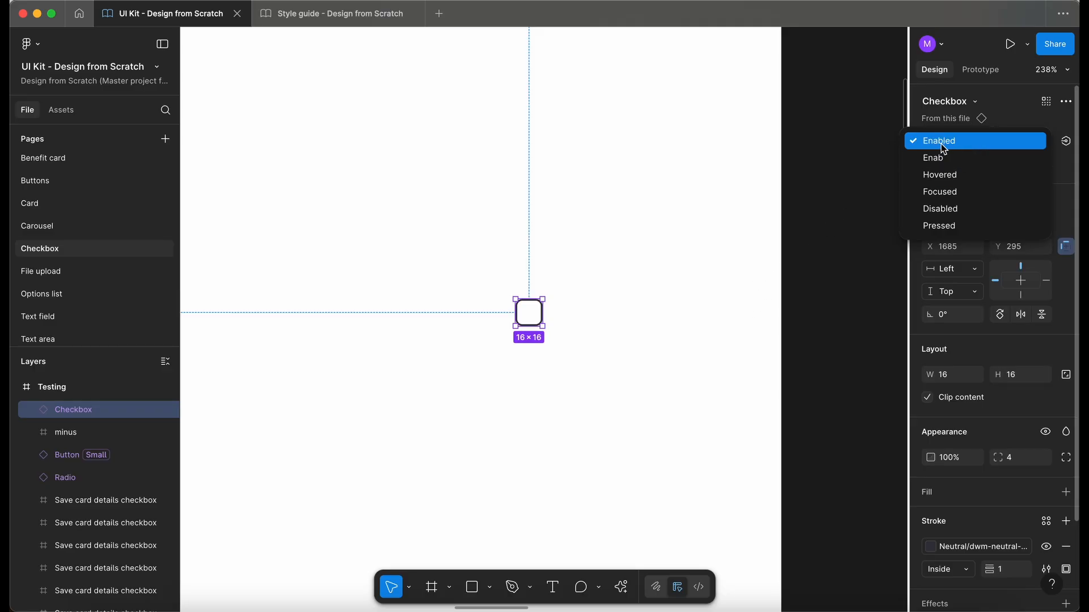
pyautogui.click(707, 326)
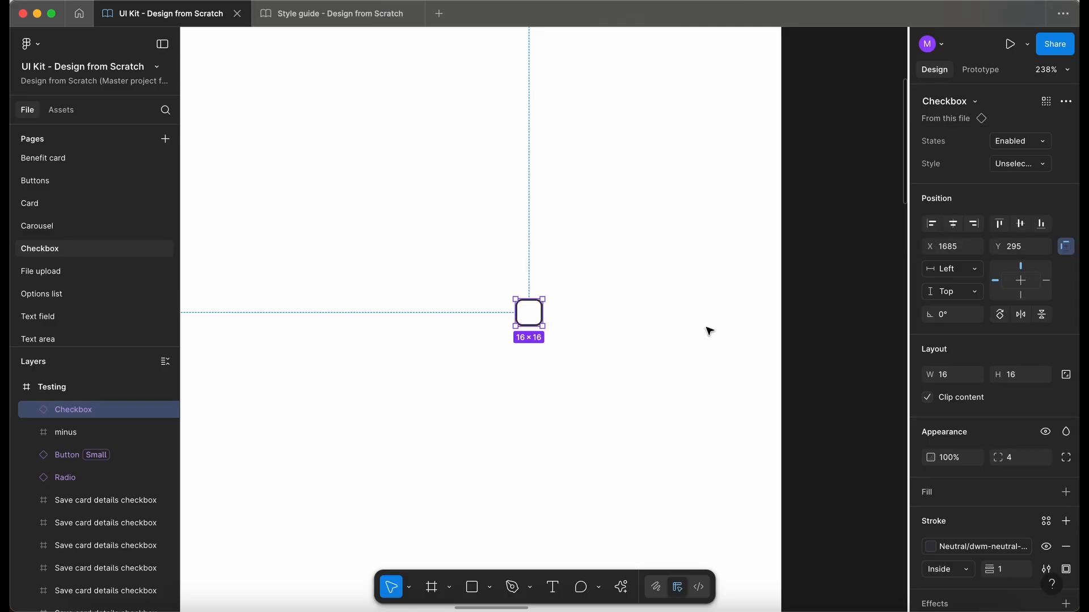
# Set the States value of the Selected variant in the Enabled row to Enabled.
pyautogui.scroll(-3, 706, 327)
pyautogui.hscroll(10, 706, 312)
pyautogui.scroll(-3, 695, 311)
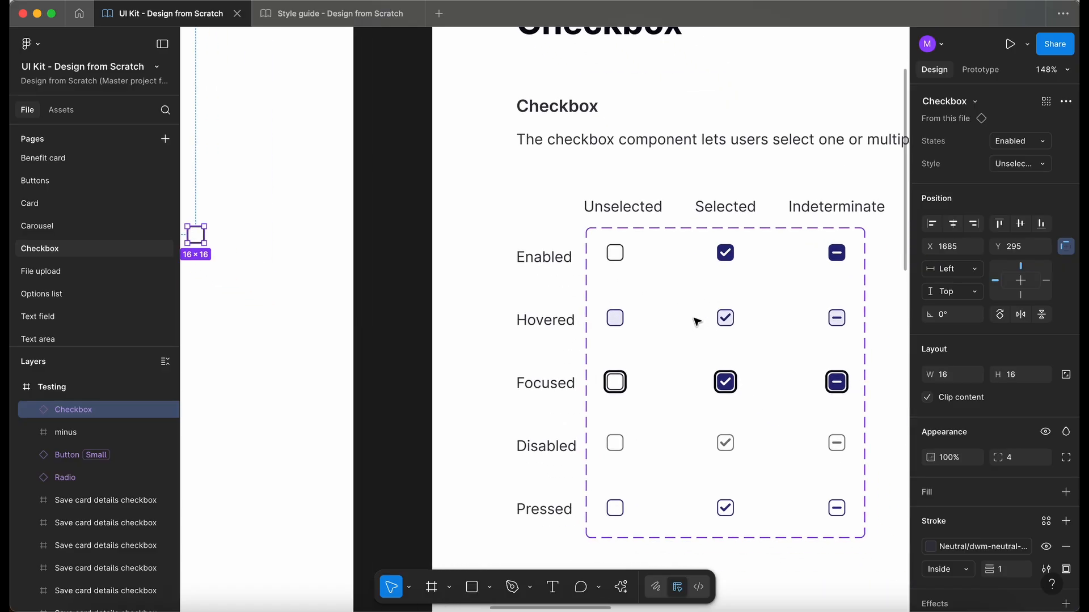
pyautogui.click(618, 255)
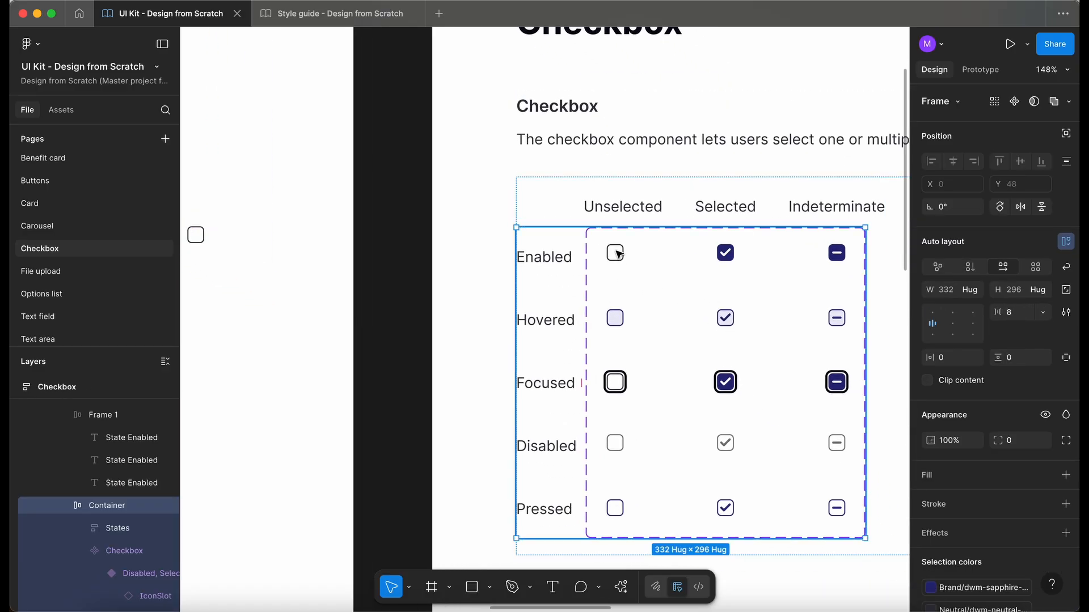
pyautogui.click(618, 254)
pyautogui.click(618, 254)
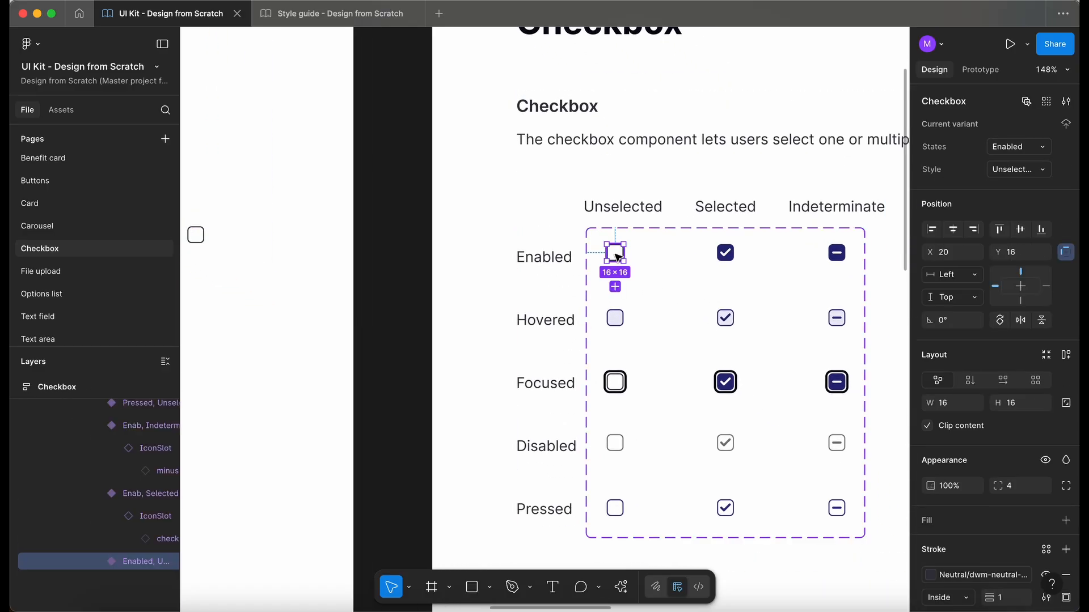
pyautogui.click(726, 252)
pyautogui.click(1012, 146)
pyautogui.click(1021, 147)
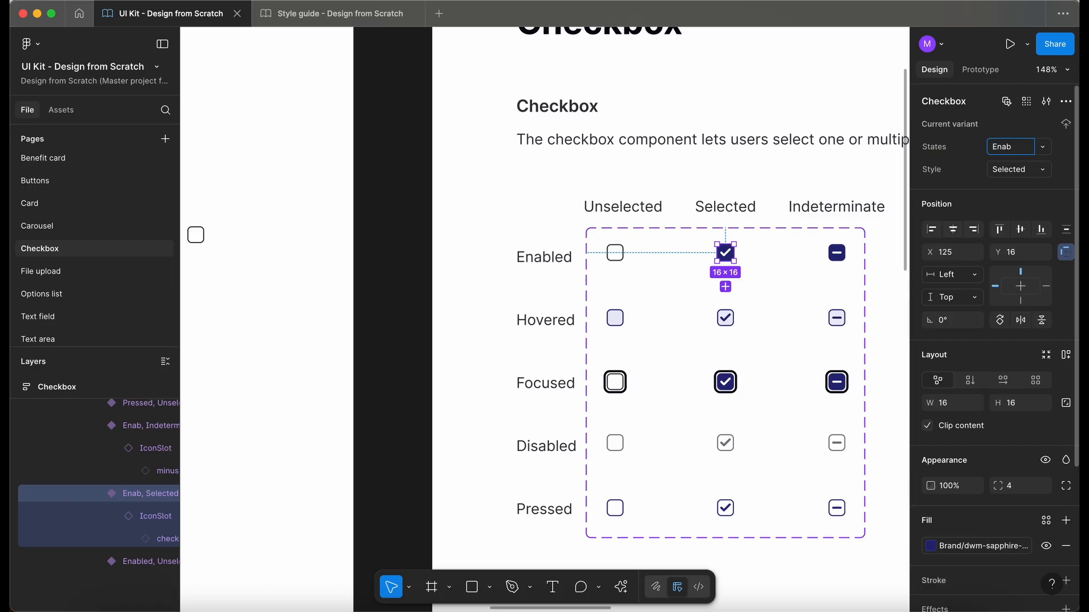
pyautogui.press('Return')
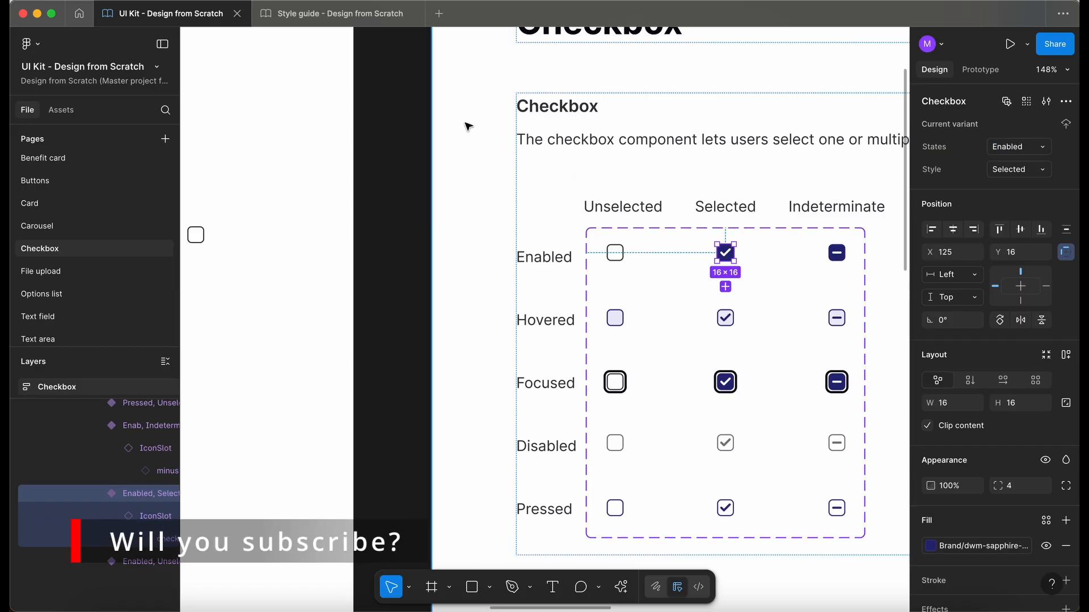
# Recheck the States options of the checkbox instance in the Testing frame.
pyautogui.click(425, 112)
pyautogui.hscroll(-3, 421, 121)
pyautogui.scroll(-1, 421, 121)
pyautogui.hscroll(-2, 397, 142)
pyautogui.click(351, 180)
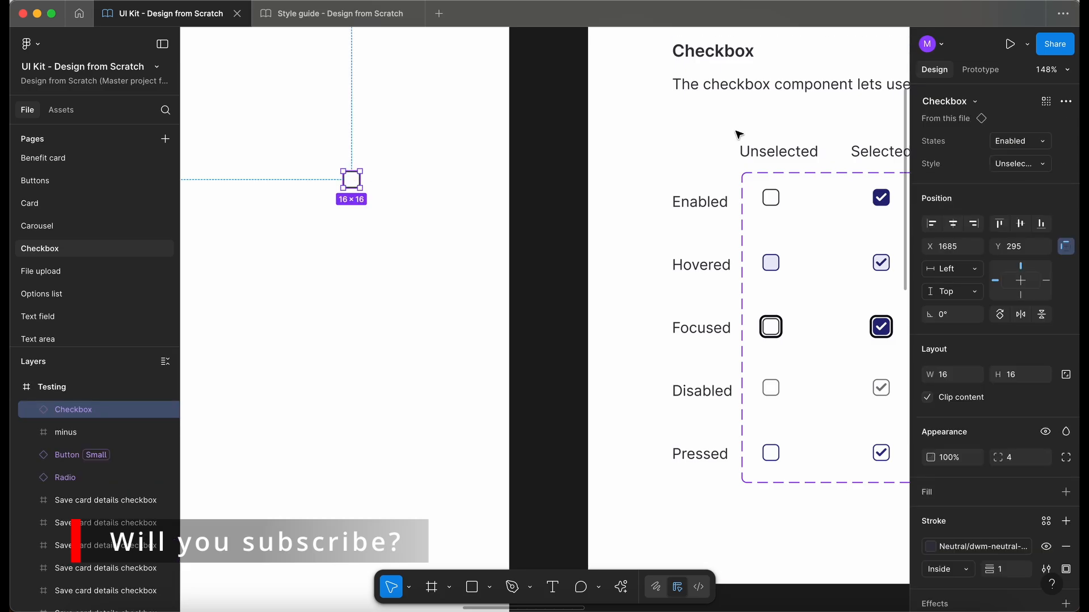
pyautogui.click(1044, 144)
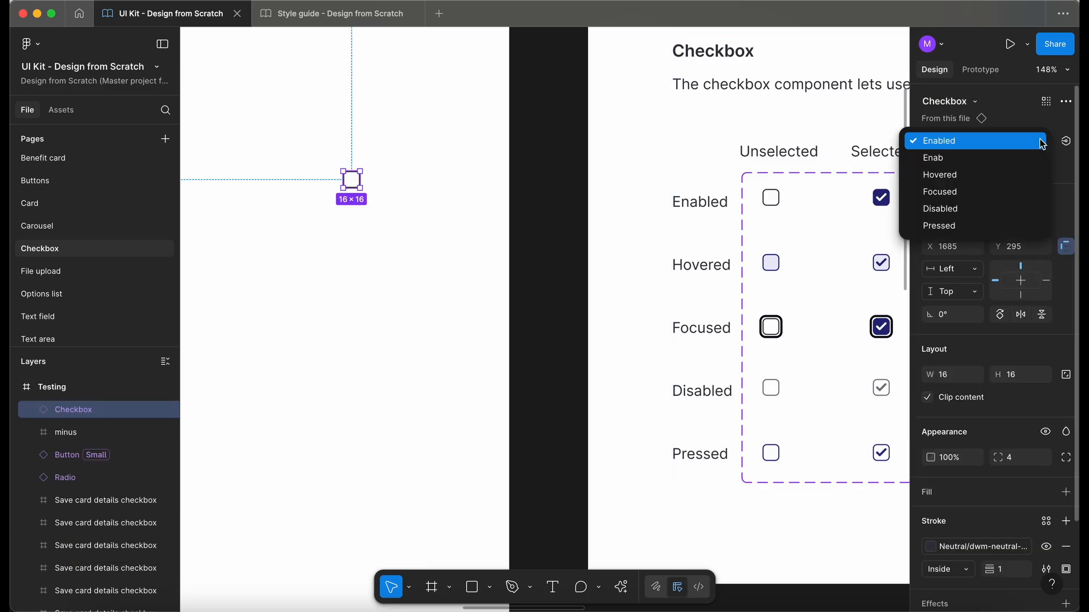
# Set the States value of the Indeterminate variant in the Enabled row to Enabled.
pyautogui.click(590, 241)
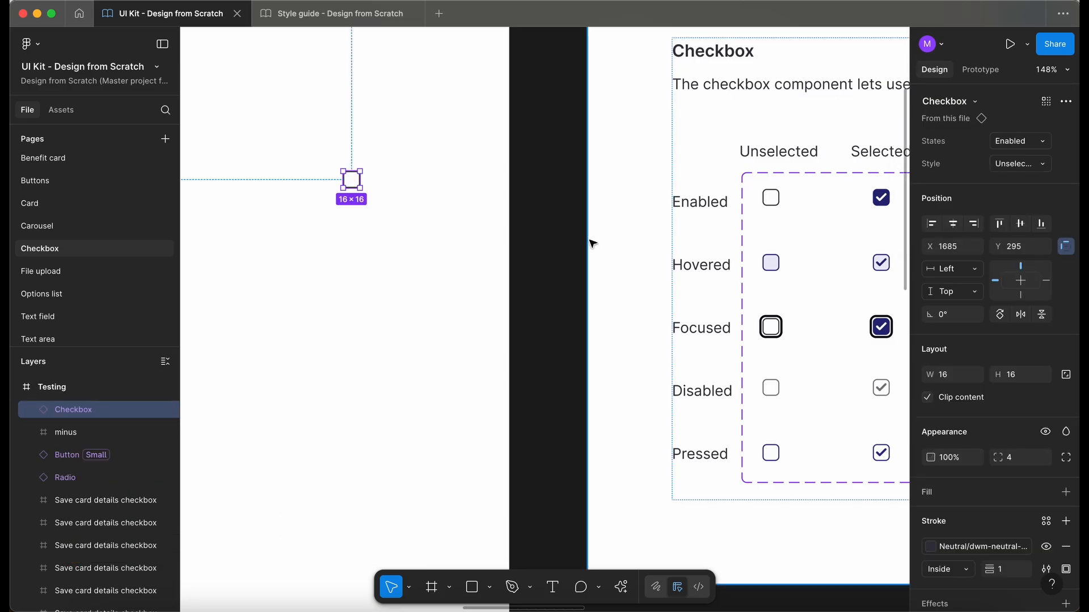
pyautogui.rightClick(354, 187)
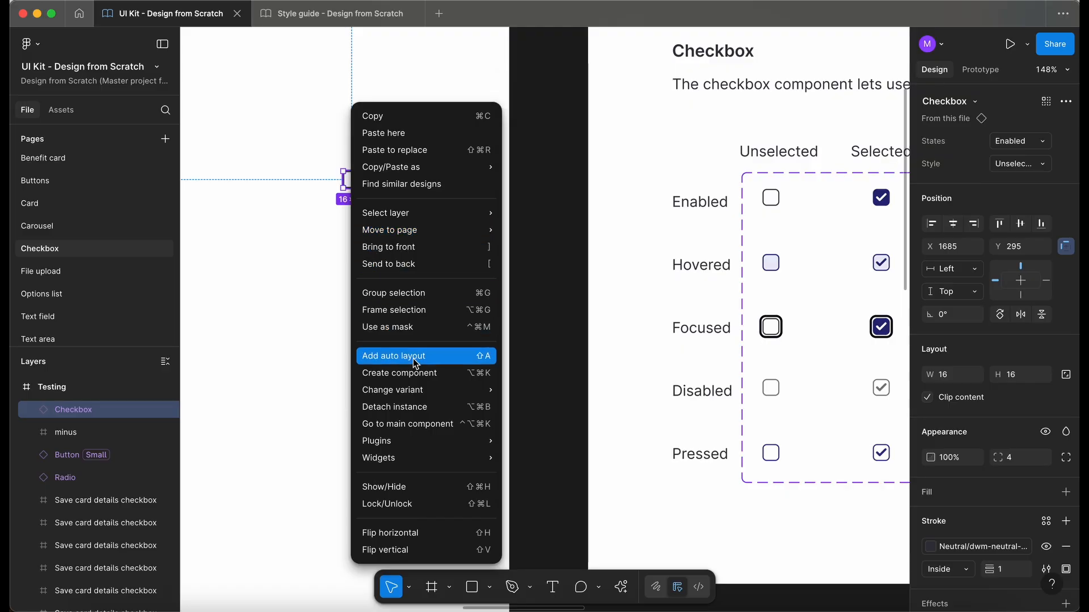
pyautogui.click(416, 418)
pyautogui.click(1020, 149)
pyautogui.click(1020, 149)
pyautogui.press('Return')
pyautogui.hscroll(-5, 435, 232)
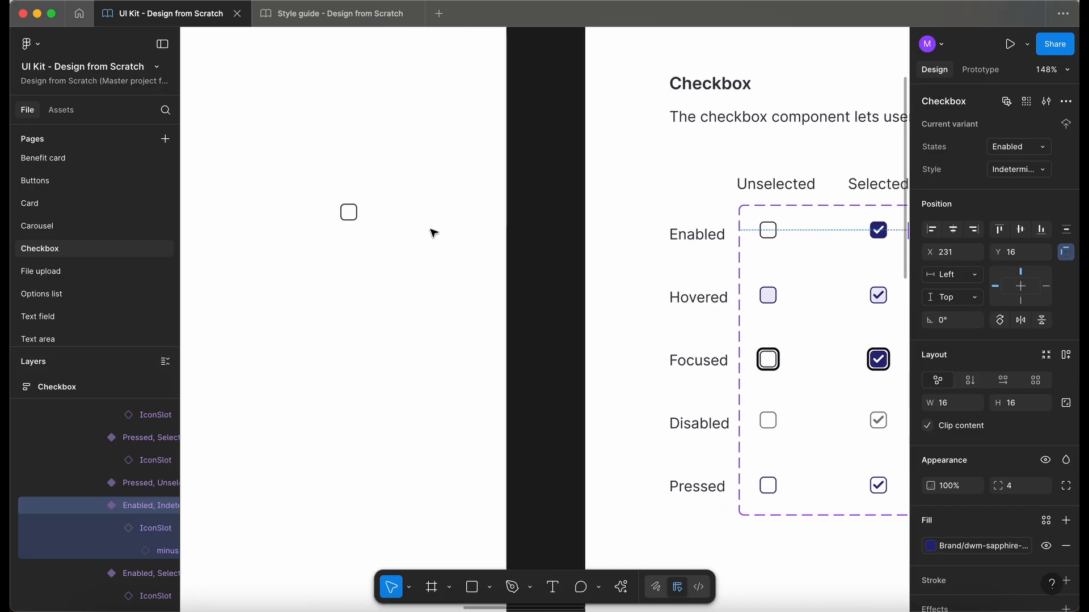
# Test the checkbox instance in the Testing frame by switching its States through Hovered, Focused, Disabled and Pressed.
pyautogui.click(434, 232)
pyautogui.click(349, 212)
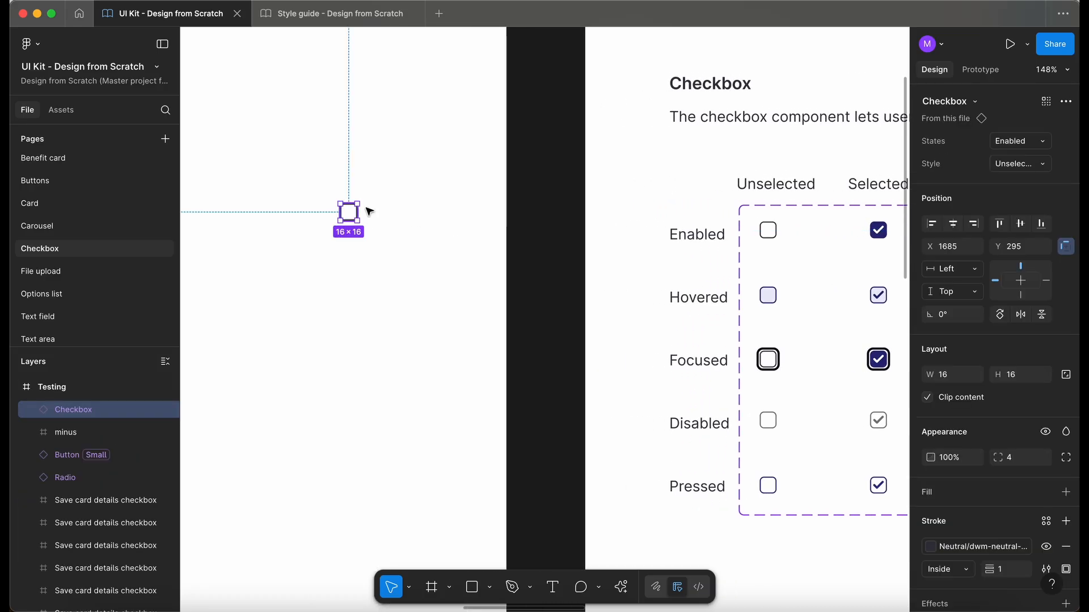
pyautogui.click(1043, 142)
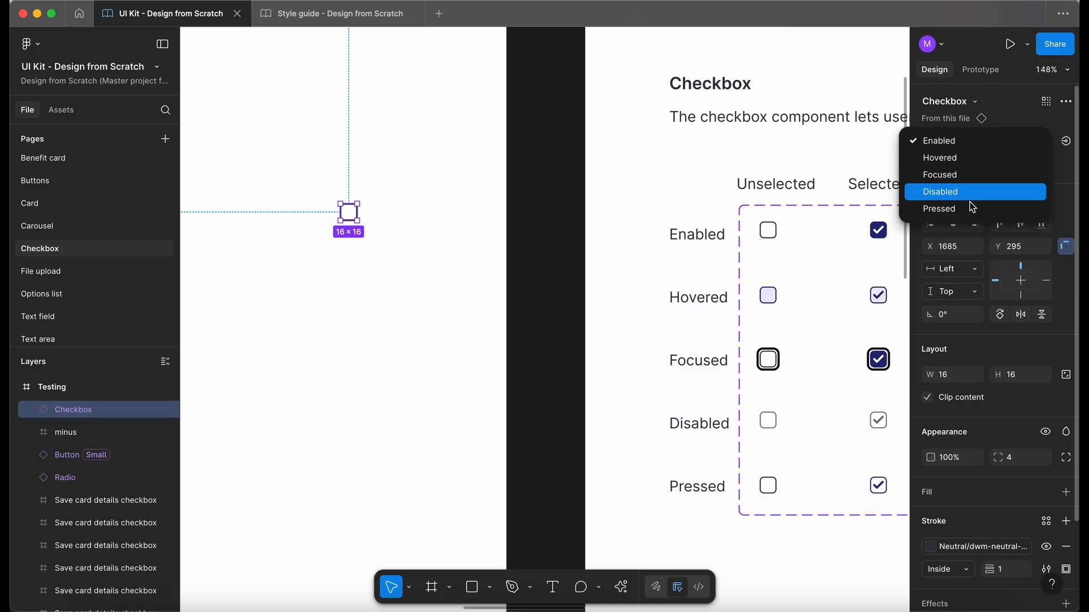
pyautogui.click(958, 158)
pyautogui.hscroll(-3, 416, 205)
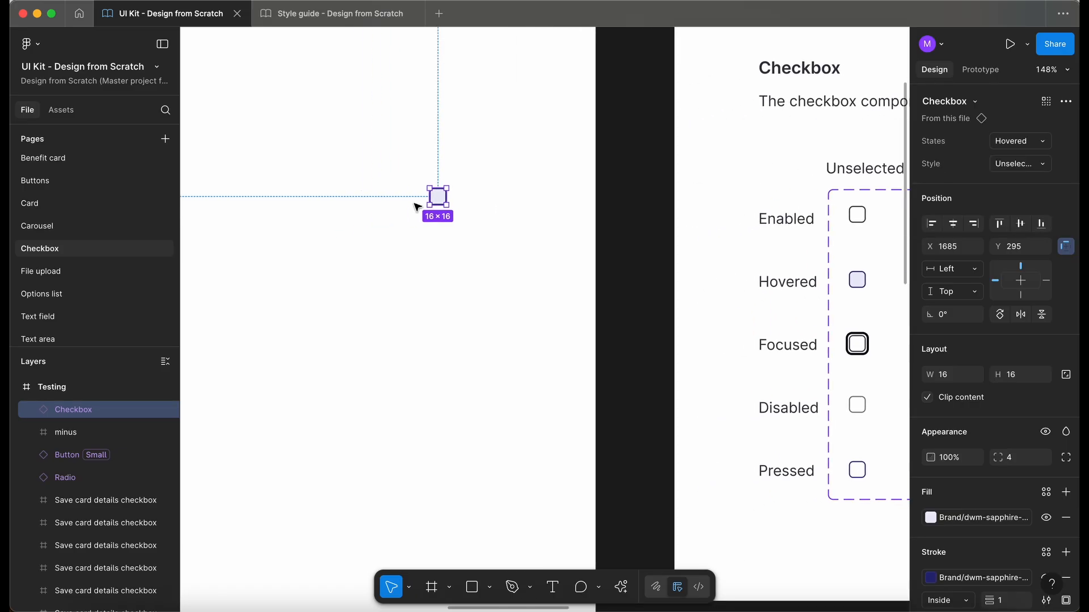
pyautogui.scroll(5, 416, 204)
pyautogui.click(1022, 141)
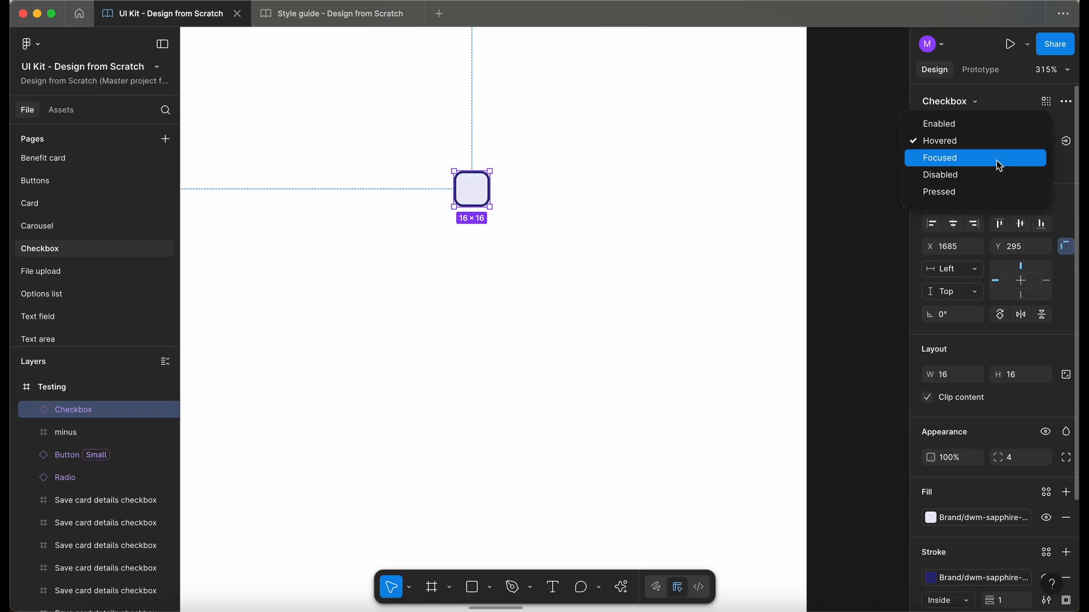
pyautogui.click(996, 161)
pyautogui.click(1026, 142)
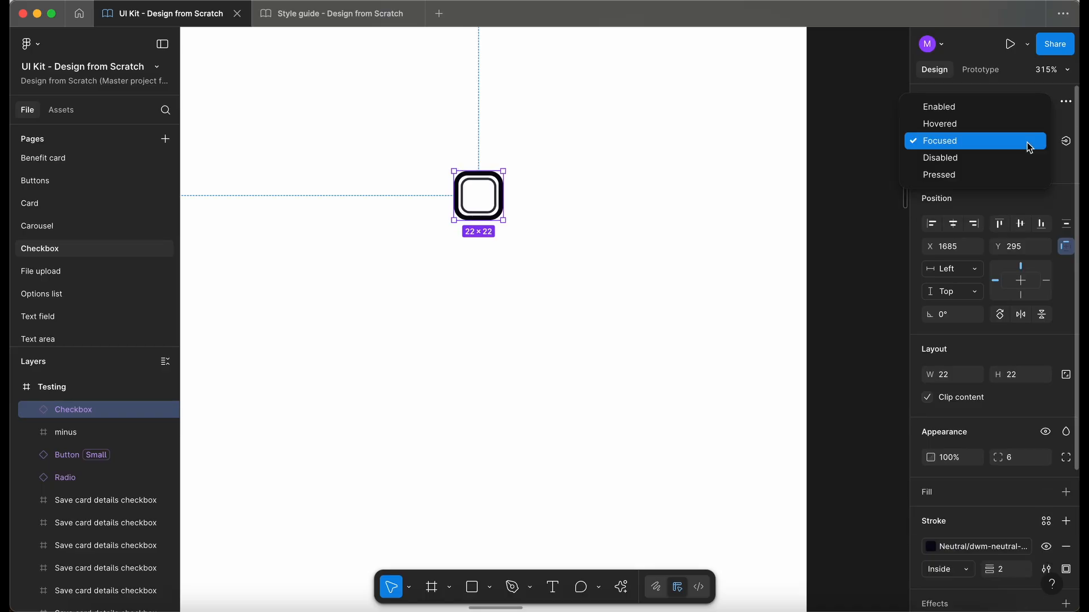
pyautogui.click(979, 164)
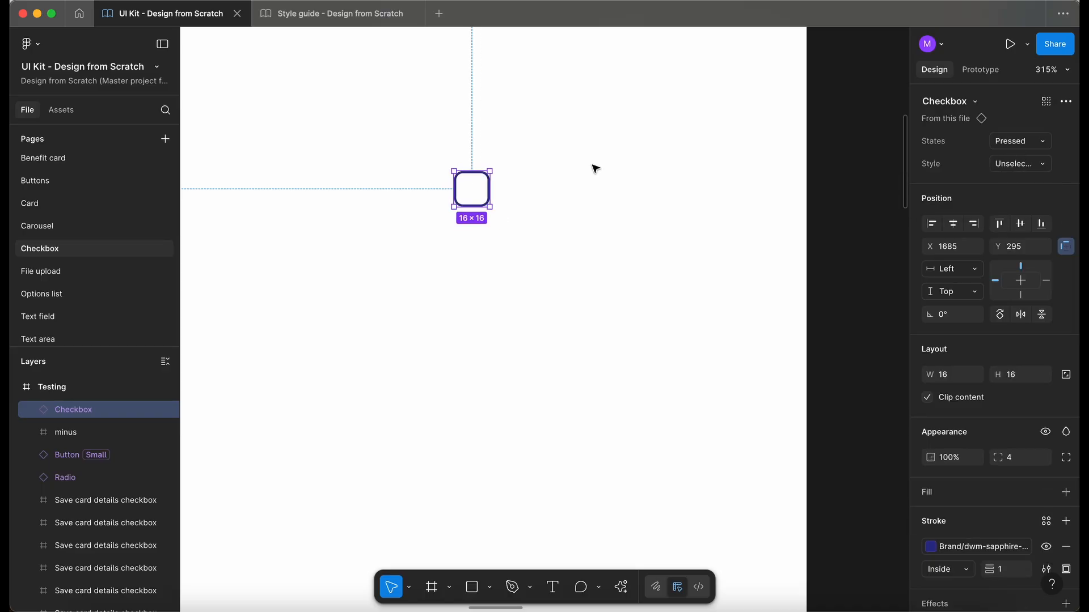
# Test the instance's Style options, including Selected, and delete the instance from the Testing frame.
pyautogui.click(1029, 163)
pyautogui.click(1015, 181)
pyautogui.click(1028, 166)
pyautogui.click(1015, 180)
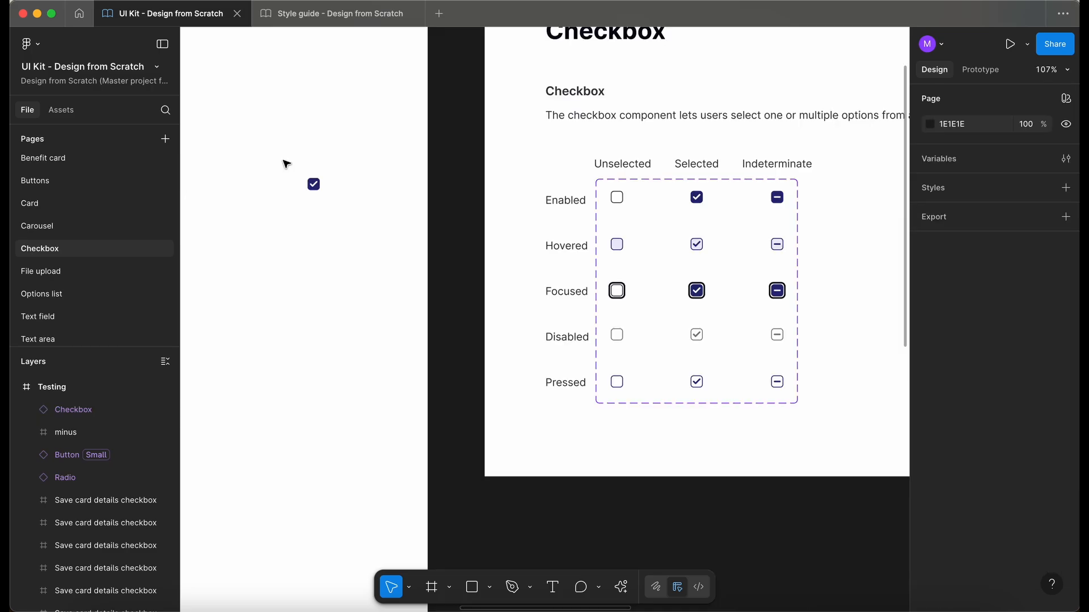
pyautogui.moveTo(286, 164); pyautogui.dragTo(386, 248)
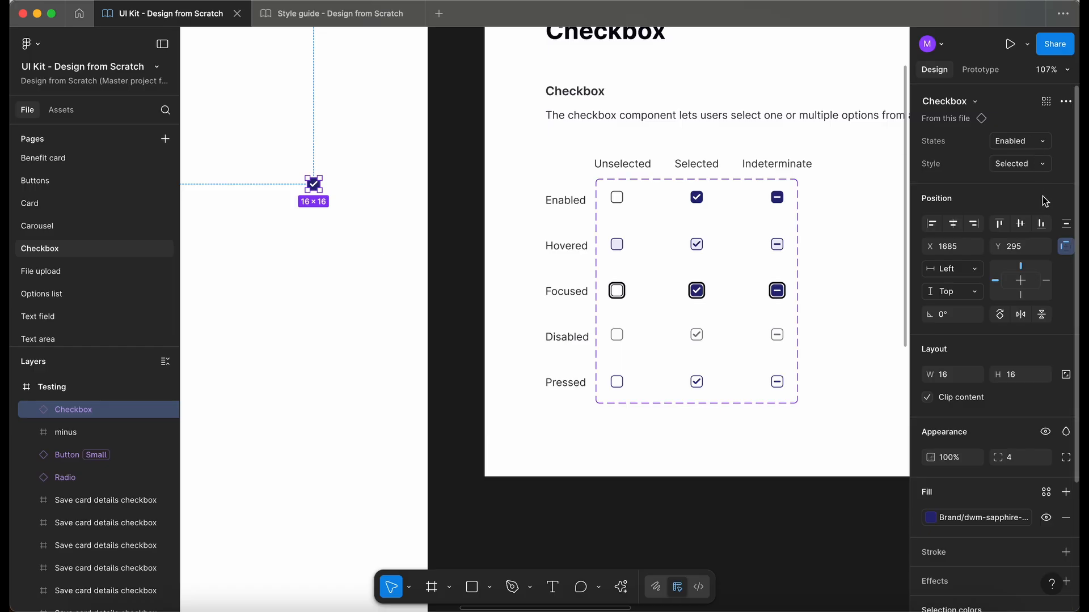
pyautogui.press('Delete')
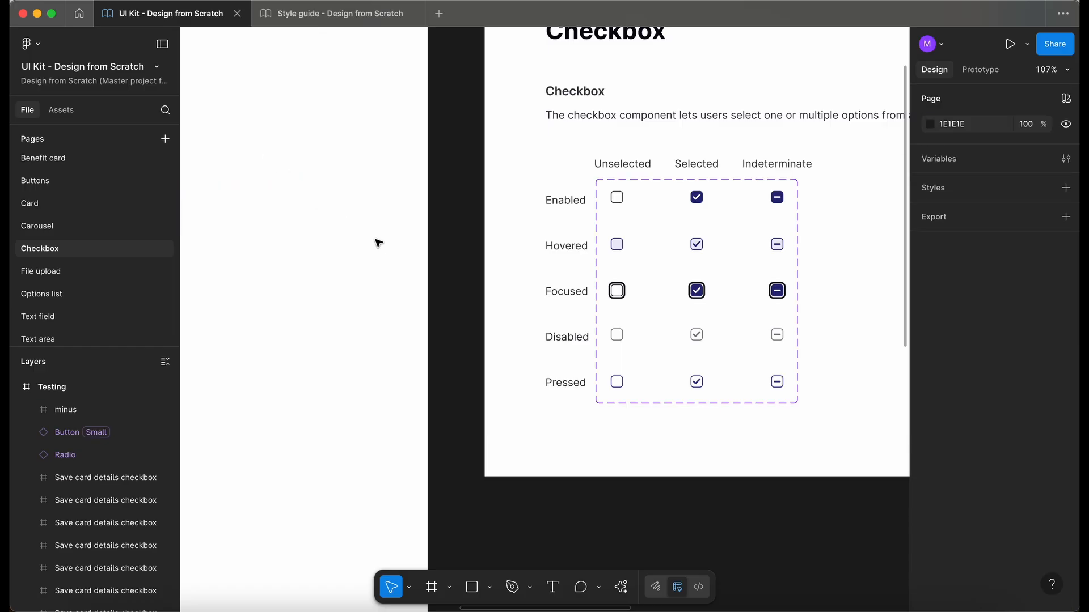
# Copy the whole Examples row from the File upload page's documentation frame.
pyautogui.hscroll(3, 388, 231)
pyautogui.scroll(-4, 389, 231)
pyautogui.click(83, 266)
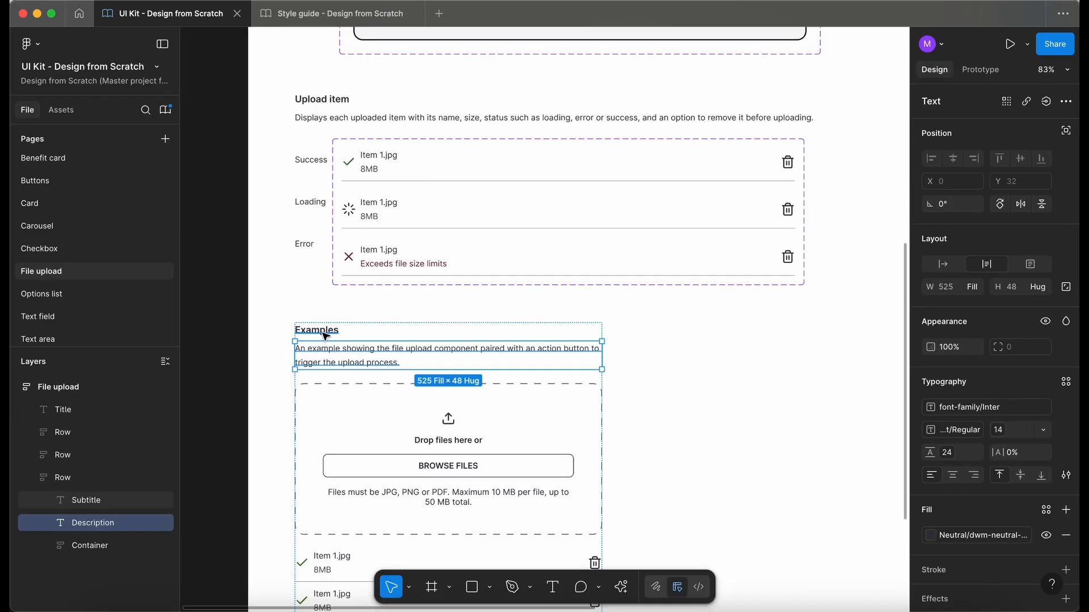
pyautogui.keyDown('shift'); pyautogui.click(322, 333); pyautogui.keyUp('shift')
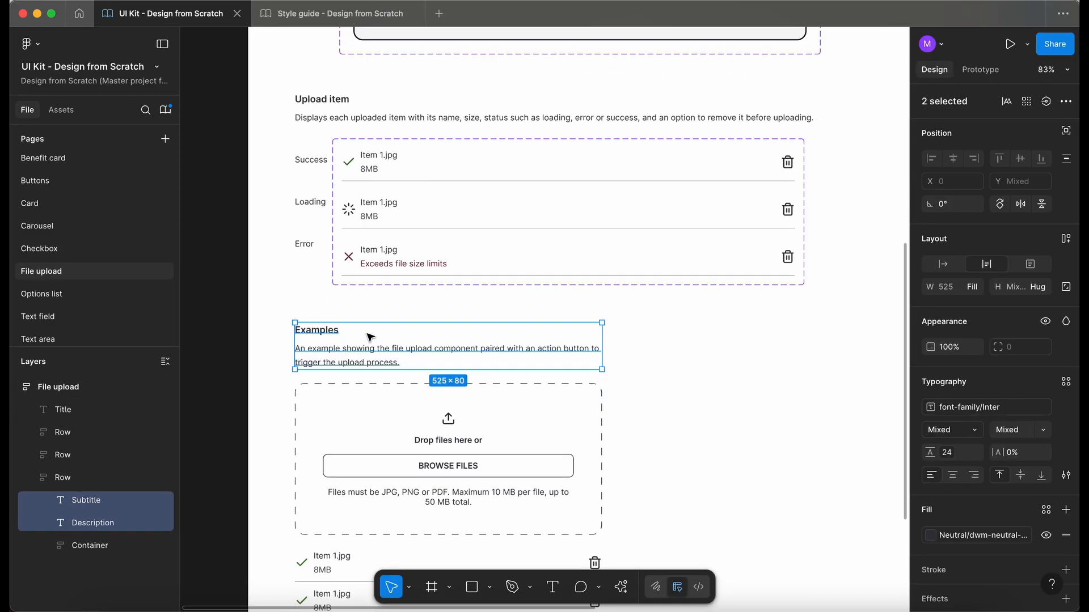
pyautogui.scroll(-5, 371, 338)
pyautogui.hotkey('shift', 'Return')
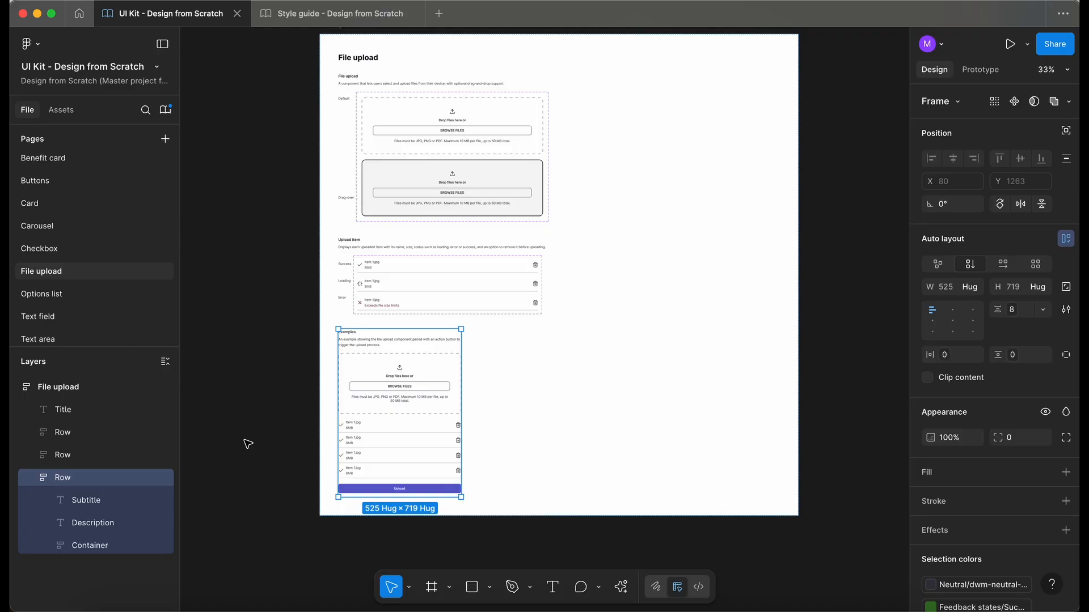
pyautogui.click(16, 387)
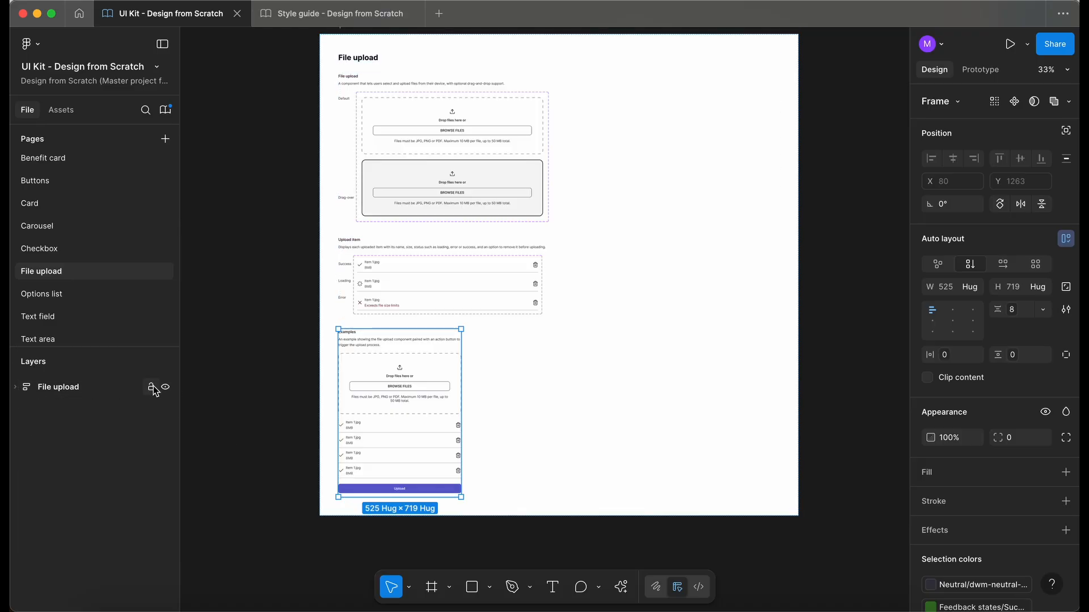
# Paste the copied Examples row into the Checkbox documentation frame, below the component set.
pyautogui.click(54, 248)
pyautogui.click(518, 361)
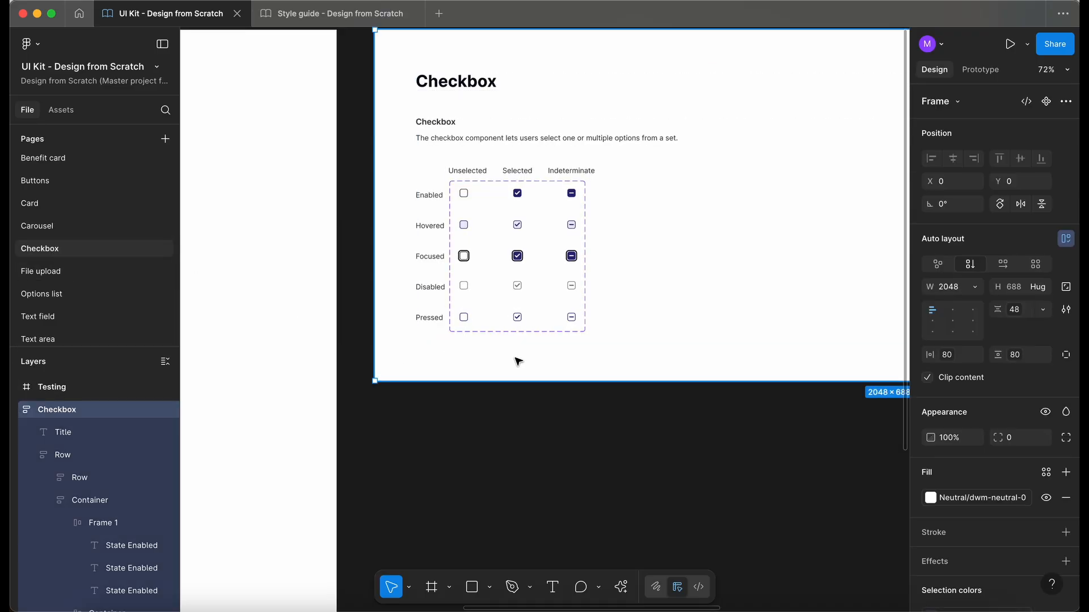
pyautogui.hotkey('ctrl', 'v')
pyautogui.scroll(-5, 527, 397)
pyautogui.hscroll(4, 538, 417)
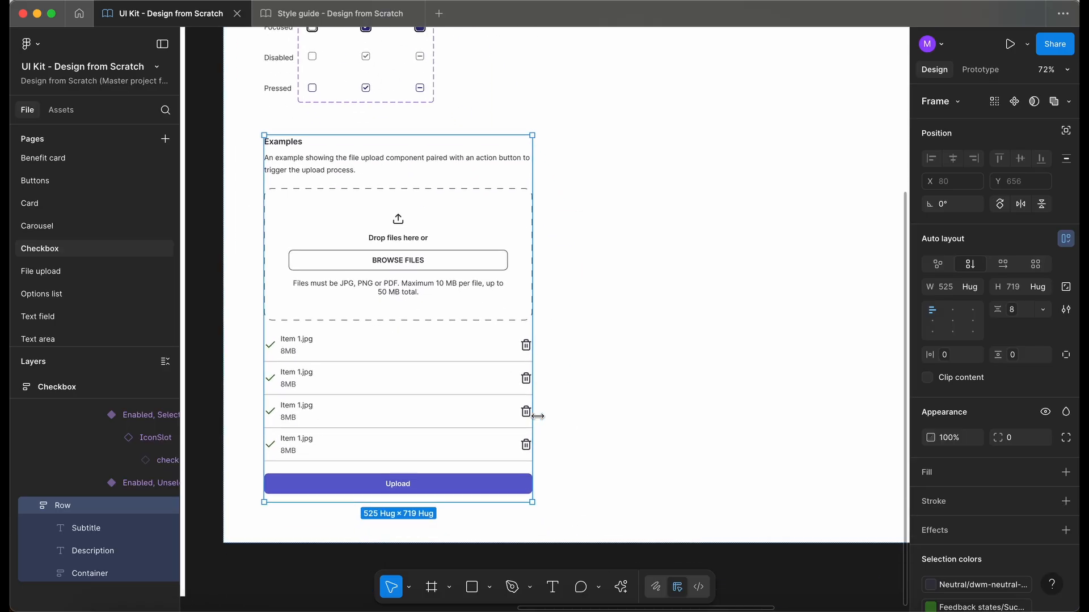
# Set the Examples row's width to Fill and delete its file upload example container.
pyautogui.click(969, 287)
pyautogui.click(974, 305)
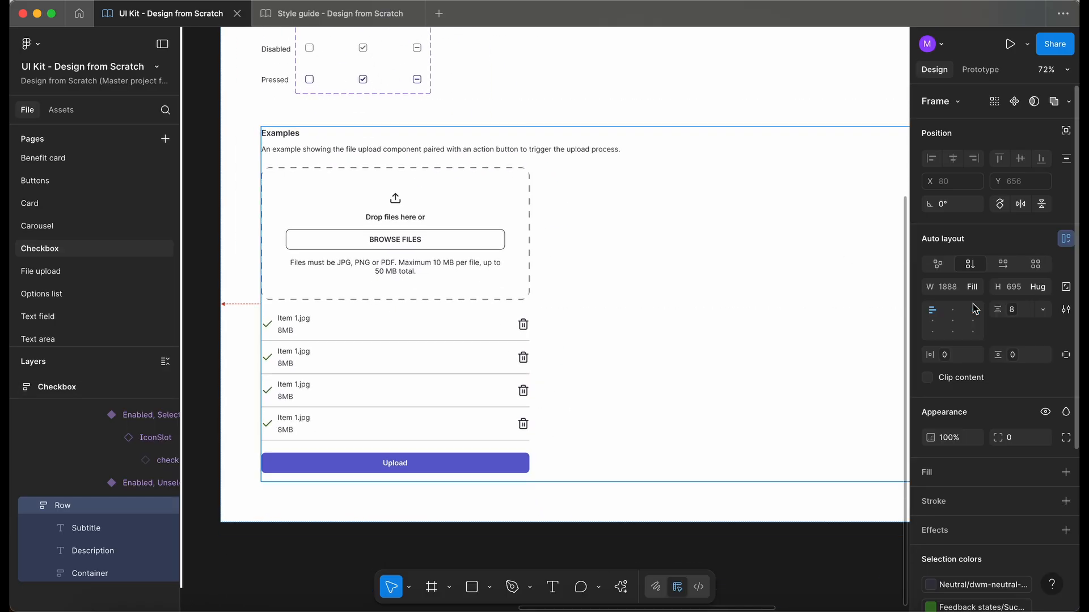
pyautogui.click(468, 254)
pyautogui.press('Delete')
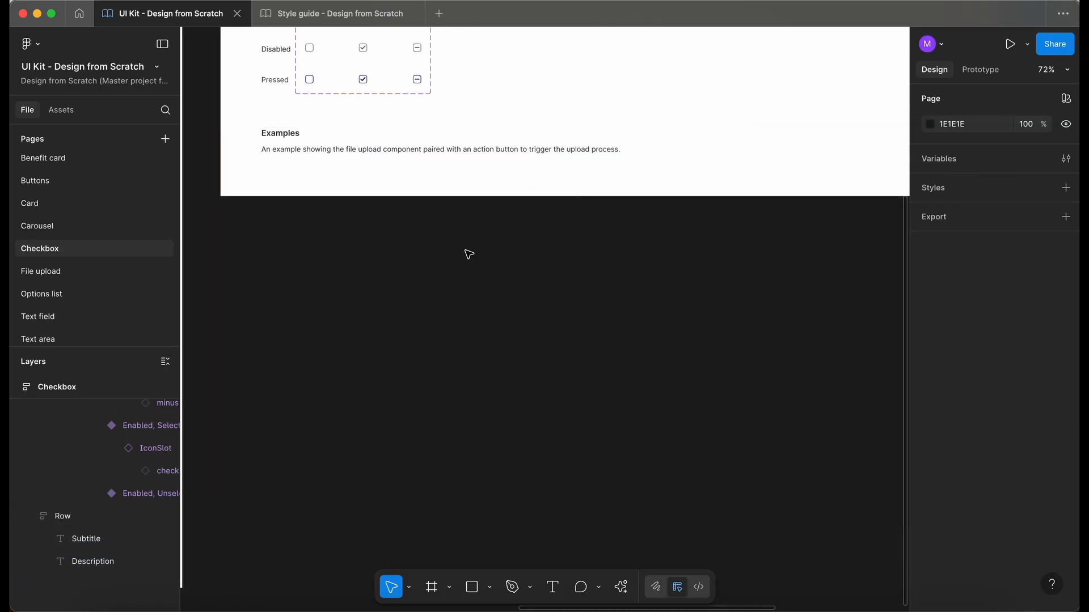
# Replace the Examples description with "Shown below are checkboxes paired with labels across different states.".
pyautogui.scroll(5, 462, 250)
pyautogui.keyDown('ctrl'); pyautogui.scroll(-2, 415, 454); pyautogui.keyUp('ctrl')
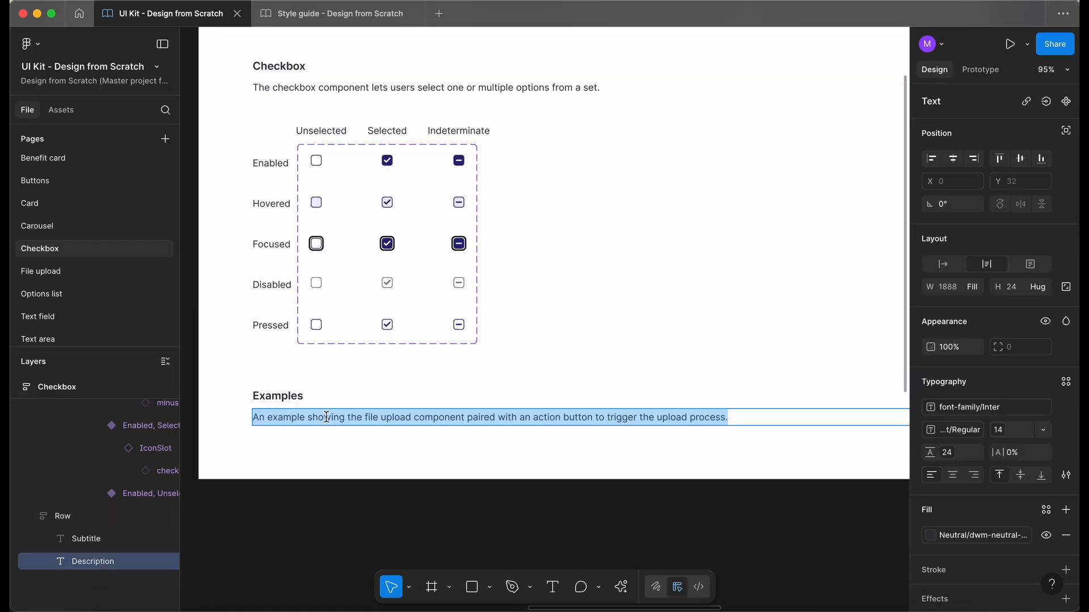
pyautogui.write('Shown below are checkboxes paired with labels across different states.')
pyautogui.click(343, 506)
# Place an instance of the Enabled, Unselected checkbox in a Container below the Examples description.
pyautogui.scroll(-1, 342, 505)
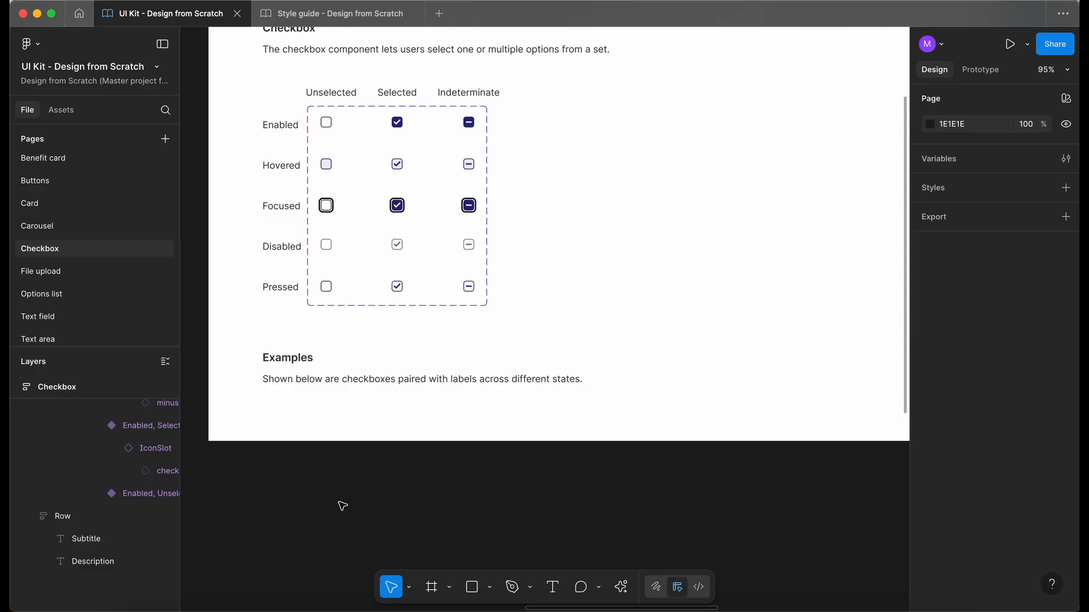
pyautogui.keyDown('ctrl'); pyautogui.scroll(-3, 342, 506); pyautogui.keyUp('ctrl')
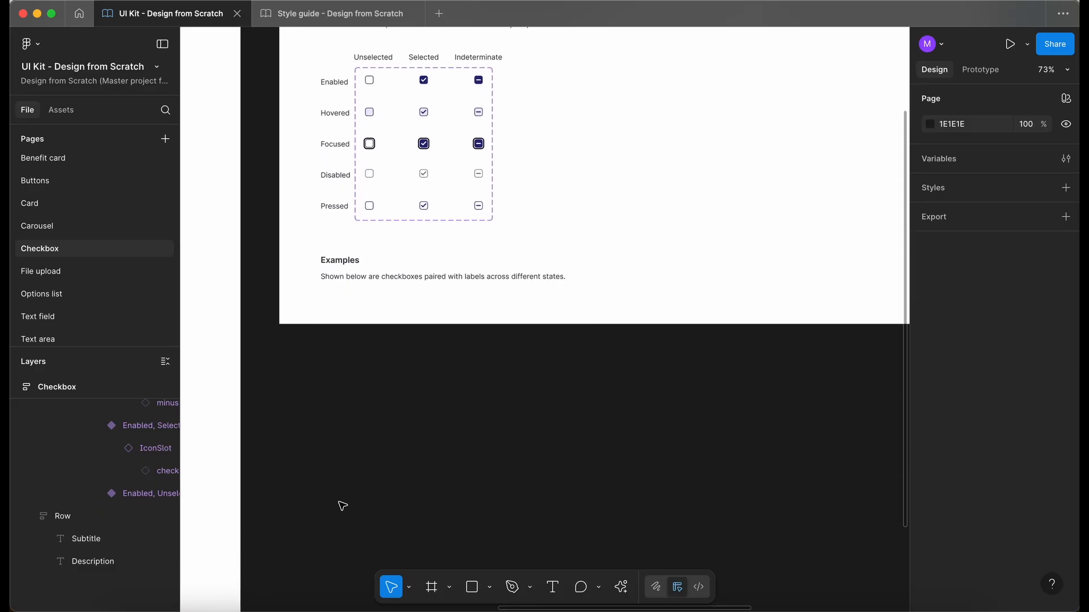
pyautogui.scroll(5, 342, 506)
pyautogui.scroll(-2, 390, 326)
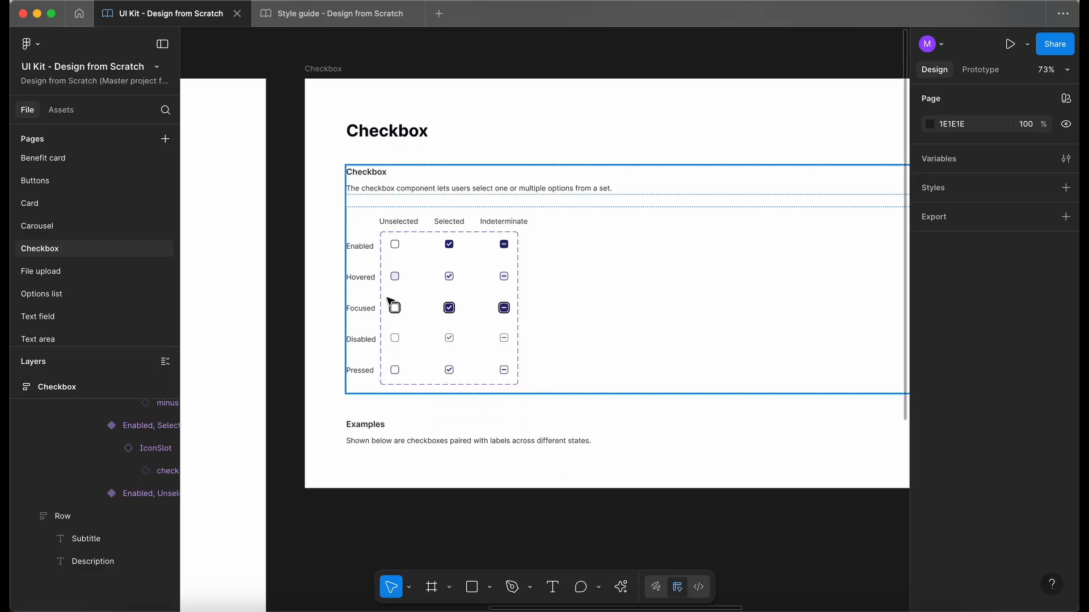
pyautogui.click(397, 246)
pyautogui.click(397, 245)
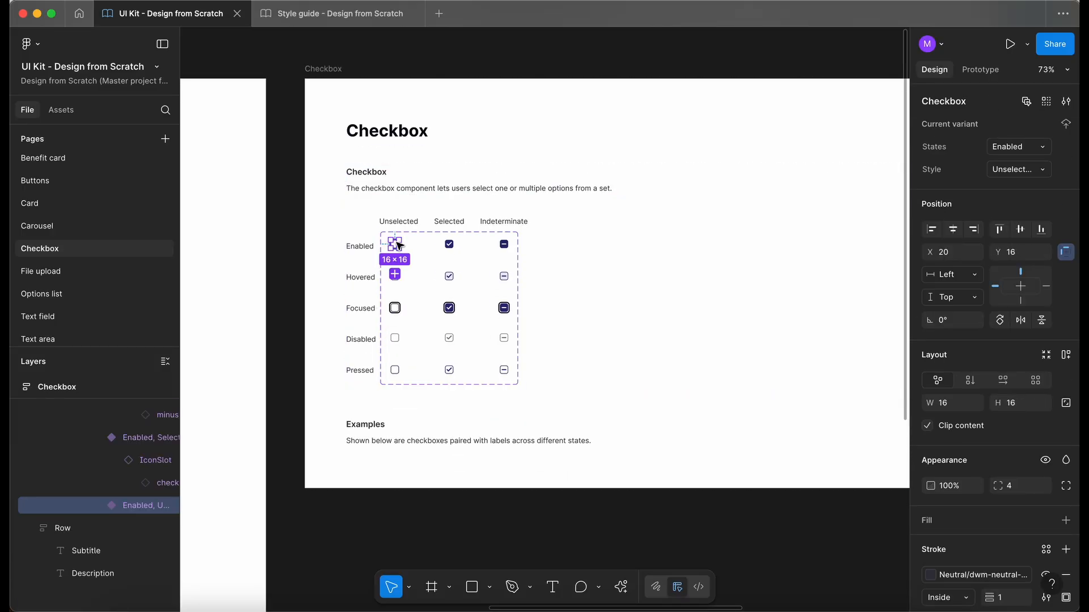
pyautogui.scroll(-4, 371, 374)
# Add the text "Label" beside the checkbox instance in the Examples row.
pyautogui.click(380, 369)
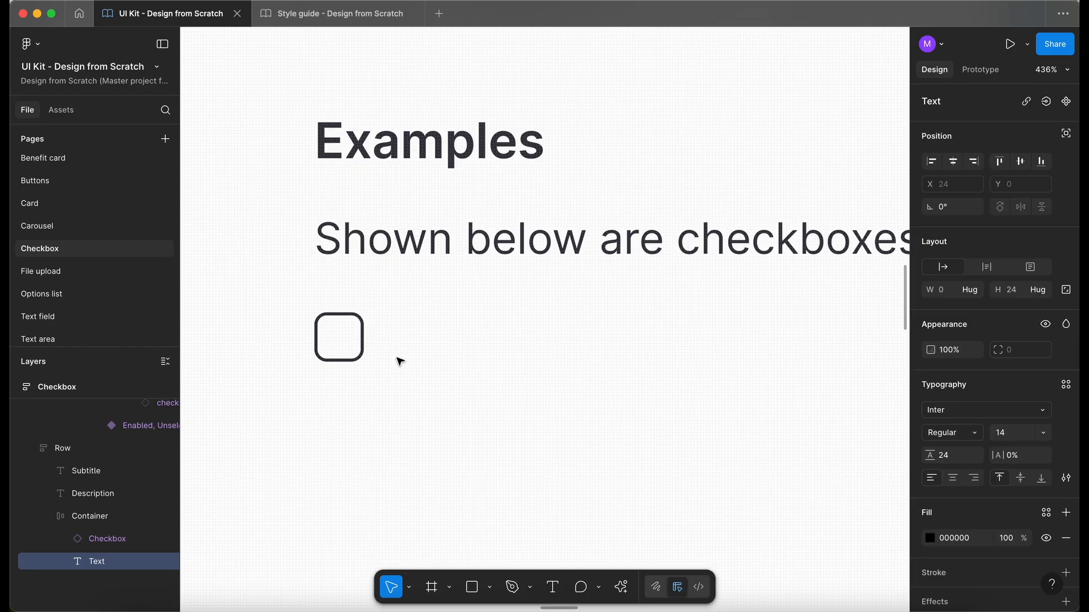
pyautogui.write('Label')
pyautogui.press('Escape')
# Fill the Label text with a dwm-neutral colour from the Style guide library.
pyautogui.scroll(-3, 518, 373)
pyautogui.click(1047, 414)
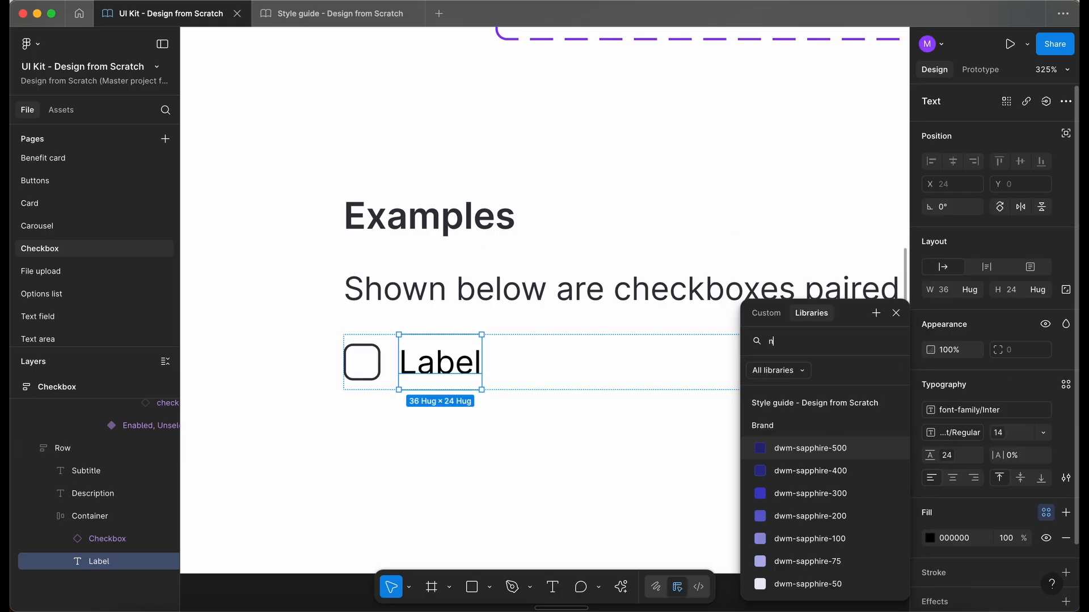
pyautogui.write('neu')
pyautogui.click(828, 499)
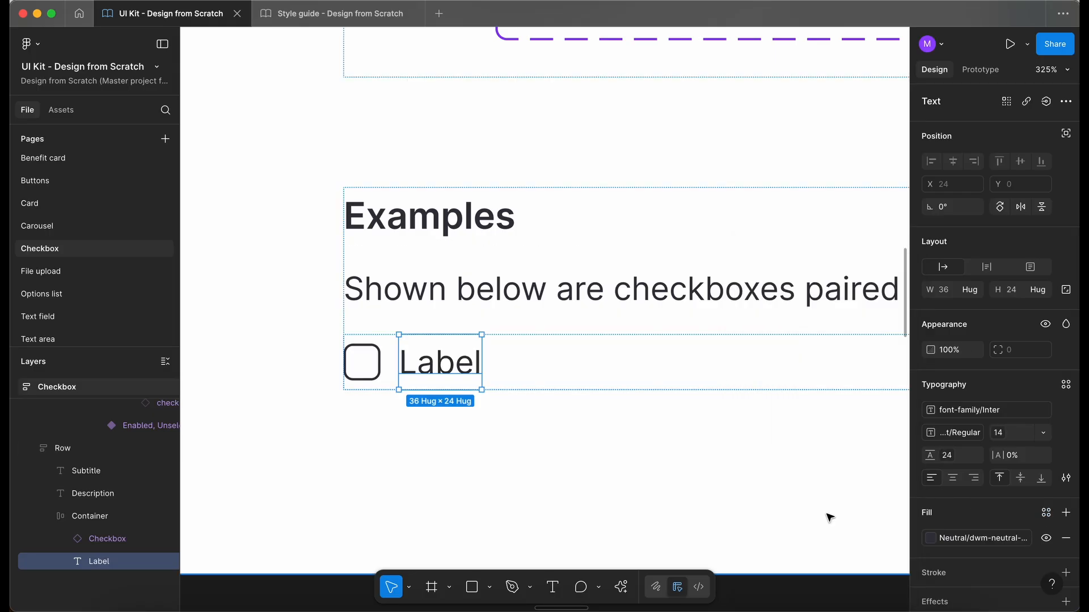
# Wrap the checkbox and its label in an auto layout frame and rename it Content.
pyautogui.scroll(-5, 377, 361)
pyautogui.keyDown('shift'); pyautogui.click(374, 360); pyautogui.keyUp('shift')
pyautogui.hotkey('shift', 'a')
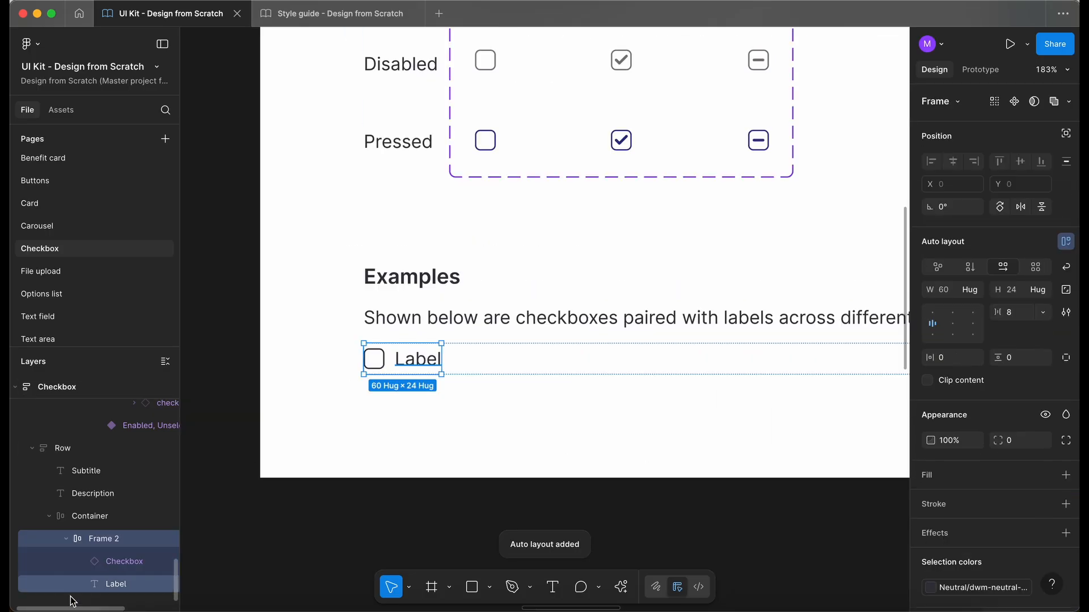
pyautogui.doubleClick(103, 542)
pyautogui.write('Conet')
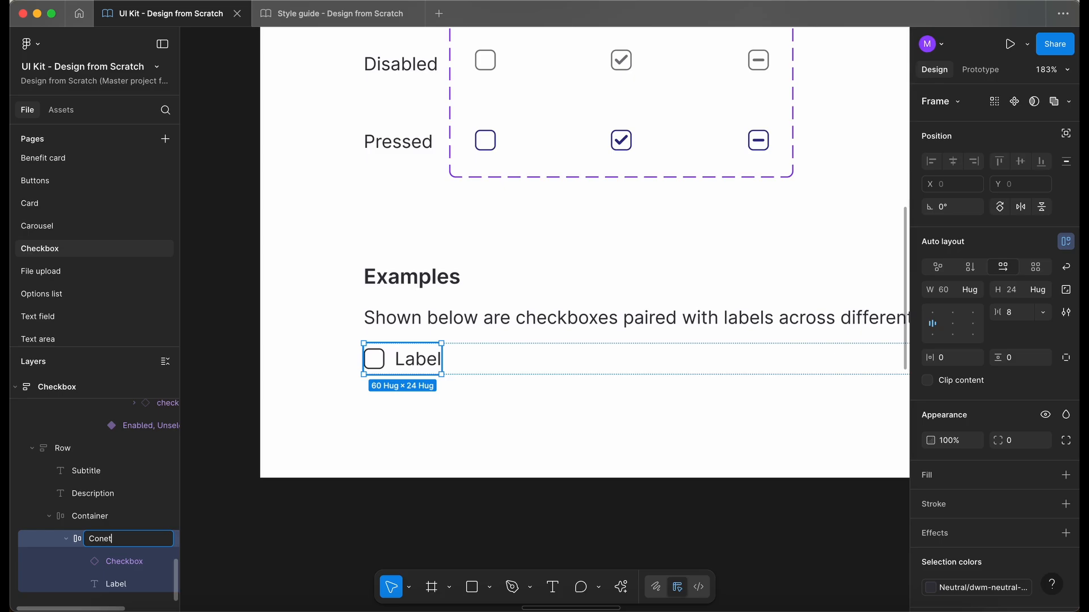
pyautogui.write('nt')
pyautogui.click(66, 539)
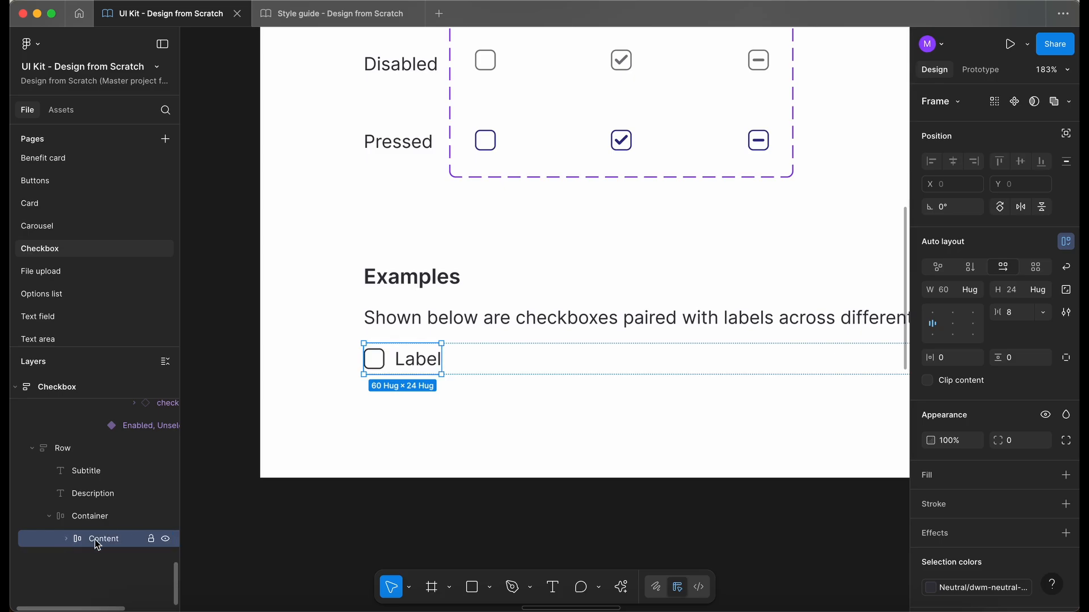
# Apply the 8px spacing variable to the gap between items in the Content frame.
pyautogui.scroll(5, 402, 367)
pyautogui.scroll(-2, 479, 384)
pyautogui.click(1042, 314)
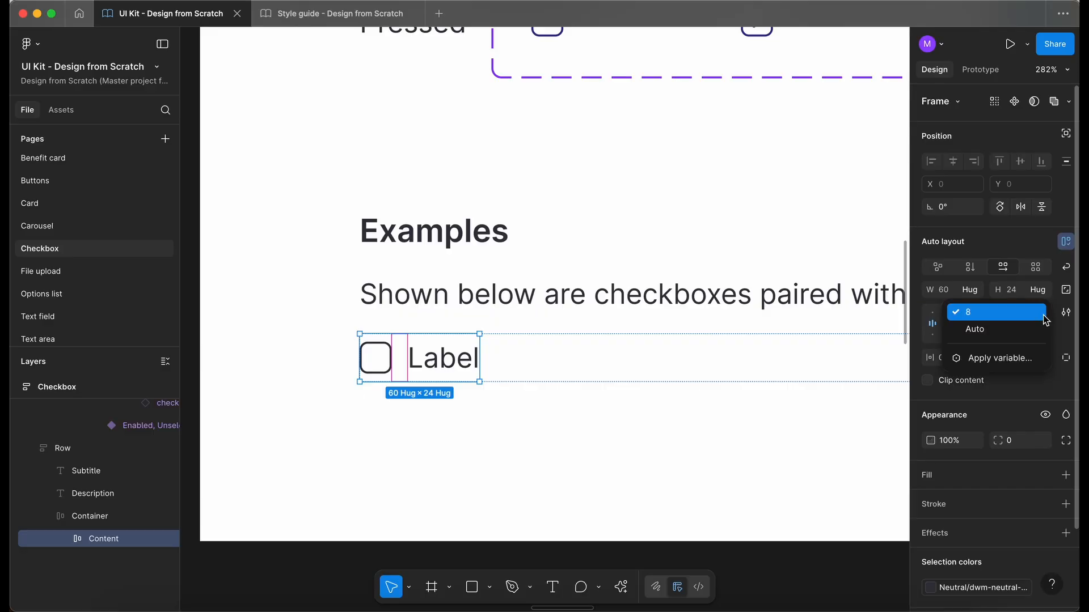
pyautogui.click(1039, 358)
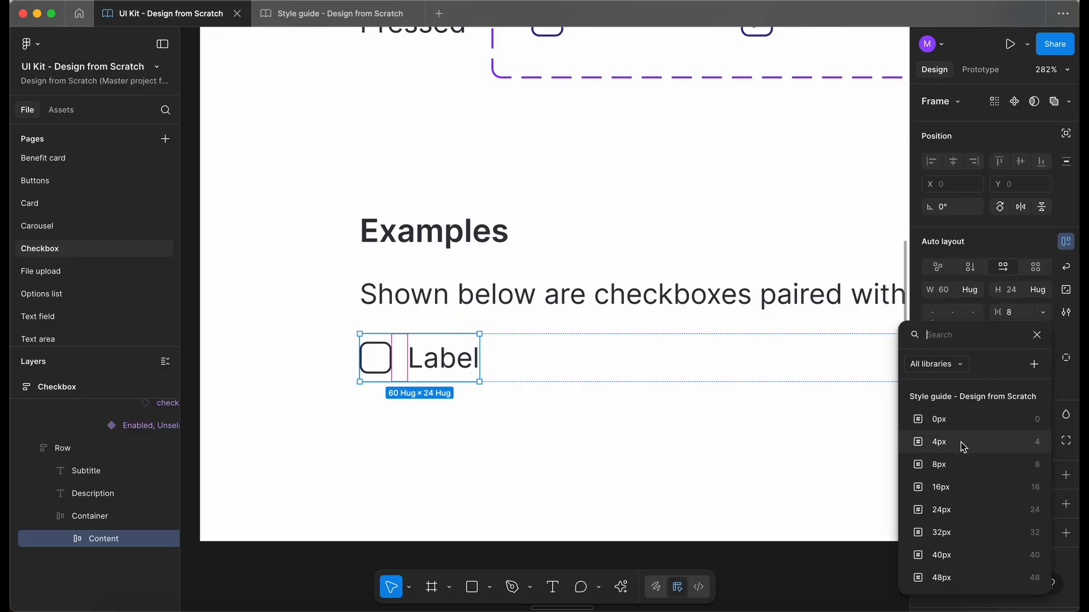
pyautogui.click(964, 466)
pyautogui.click(479, 361)
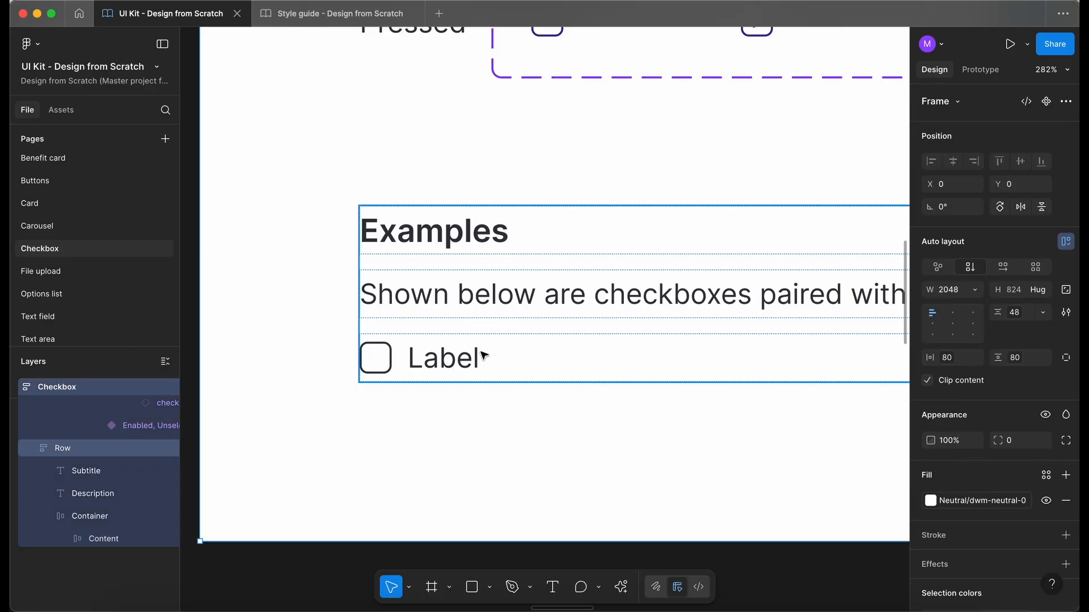
# Duplicate the Content frame with the checkbox and label four times within the Examples container.
pyautogui.scroll(-5, 447, 365)
pyautogui.hscroll(1, 448, 365)
pyautogui.scroll(-1, 447, 366)
pyautogui.keyDown('super'); pyautogui.click(369, 323); pyautogui.keyUp('super')
pyautogui.scroll(1, 420, 356)
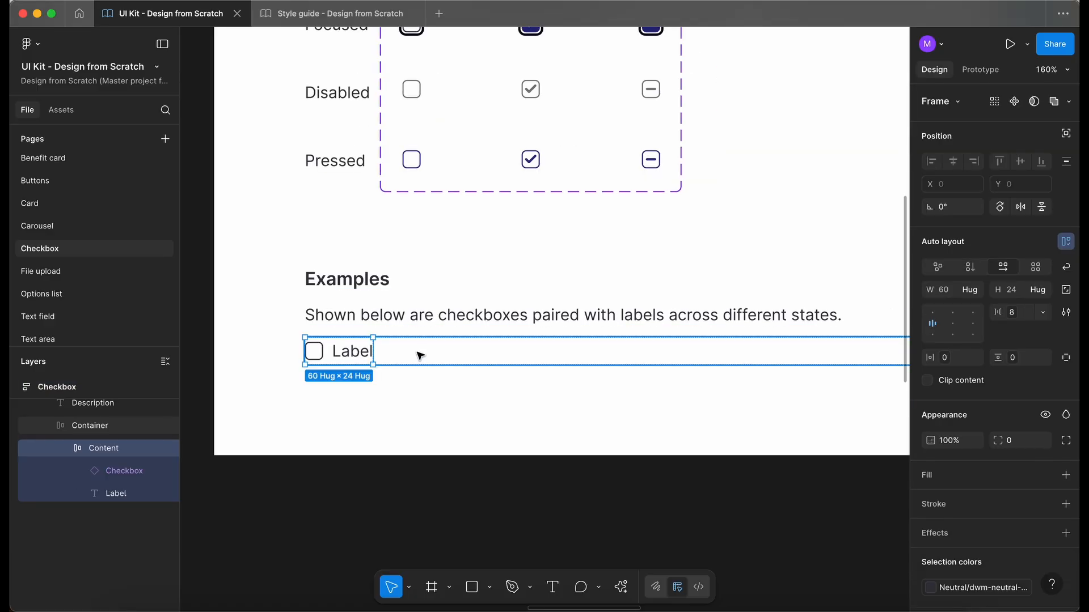
pyautogui.scroll(1, 420, 356)
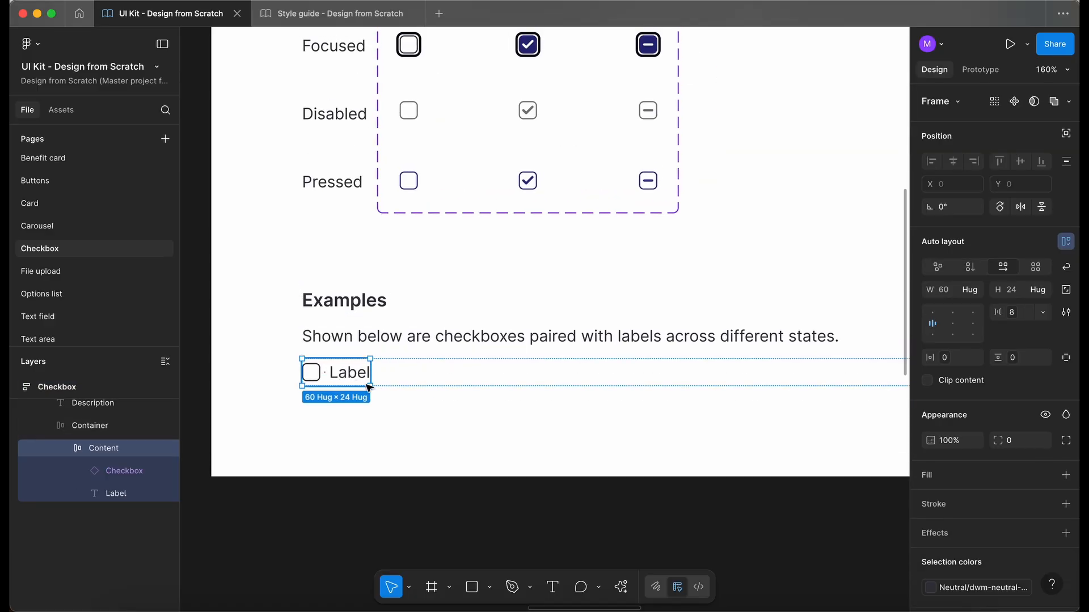
pyautogui.press('super+d')
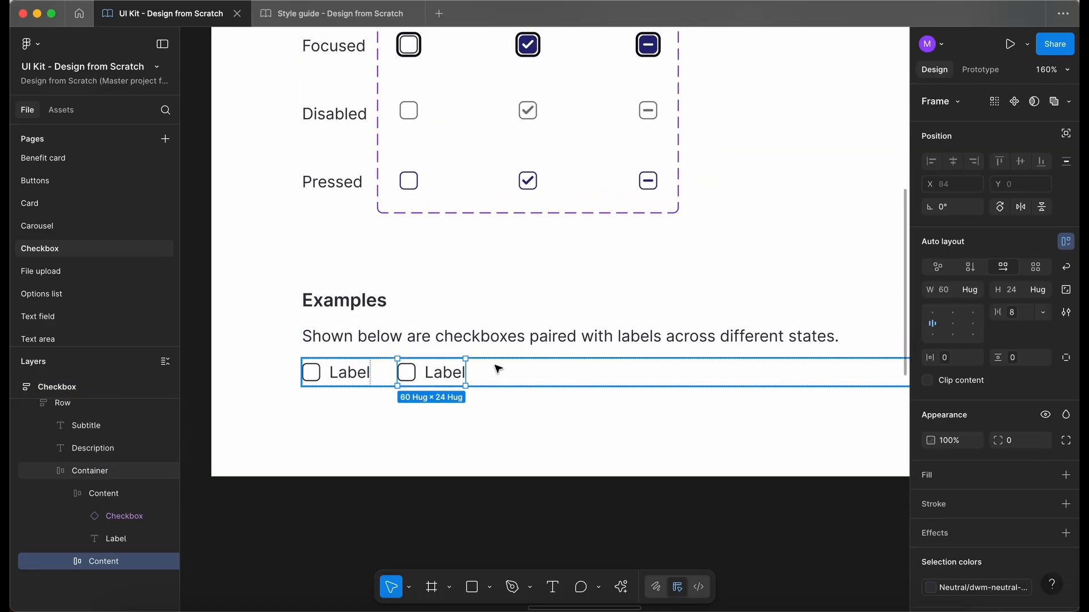
pyautogui.press('super+d')
pyautogui.press('super+d')
pyautogui.press('super+d')
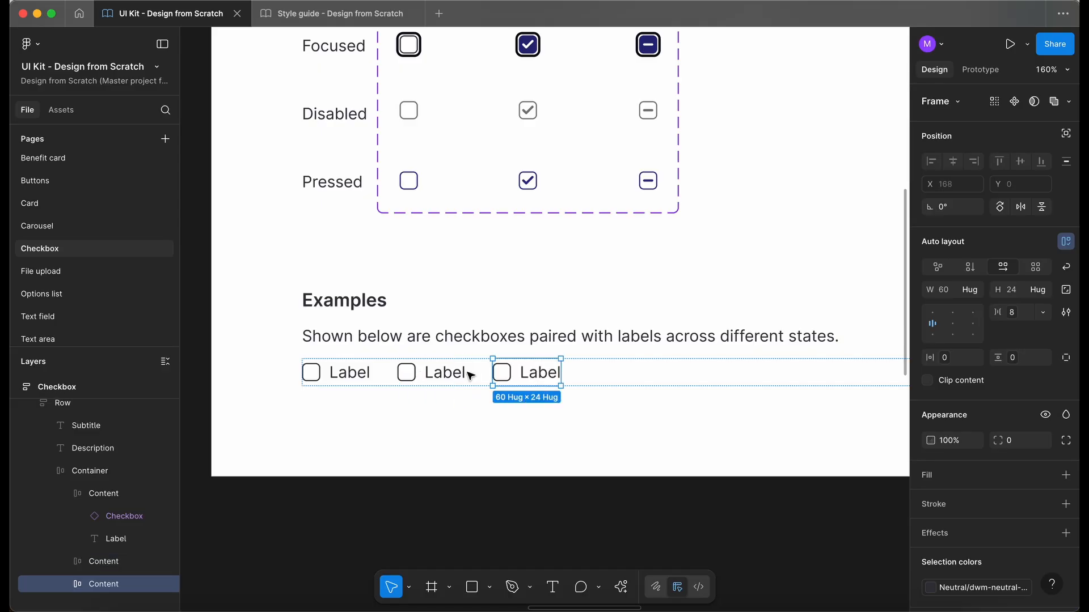
# Wrap the four duplicated Content frames in an auto layout frame and set its flow to vertical.
pyautogui.keyDown('shift'); pyautogui.click(622, 372); pyautogui.keyUp('shift')
pyautogui.keyDown('shift'); pyautogui.click(535, 372); pyautogui.keyUp('shift')
pyautogui.keyDown('shift'); pyautogui.click(406, 371); pyautogui.keyUp('shift')
pyautogui.hotkey('shift', 'a')
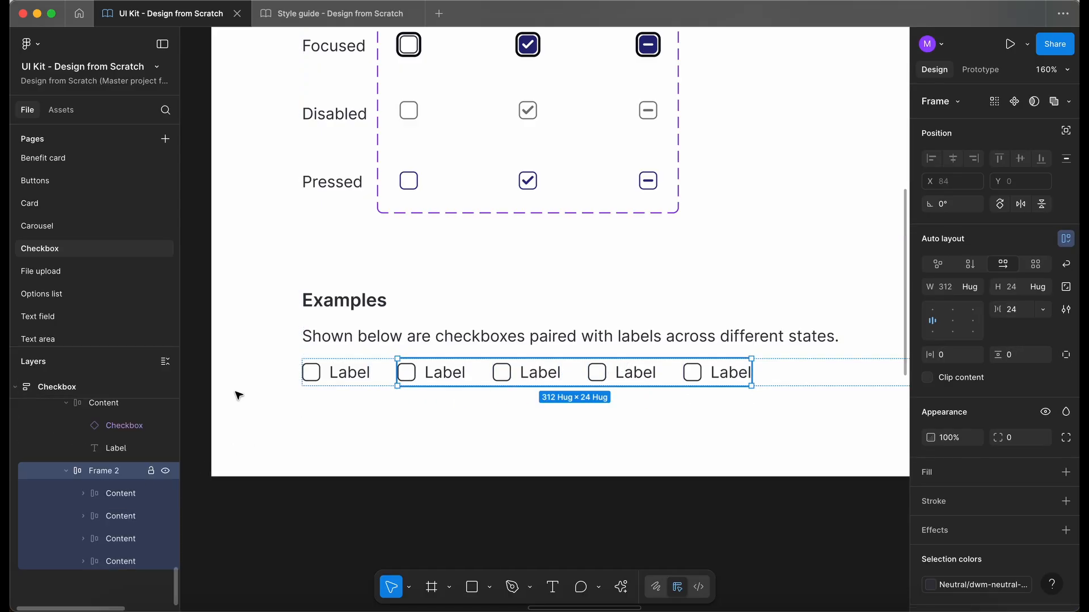
pyautogui.click(971, 264)
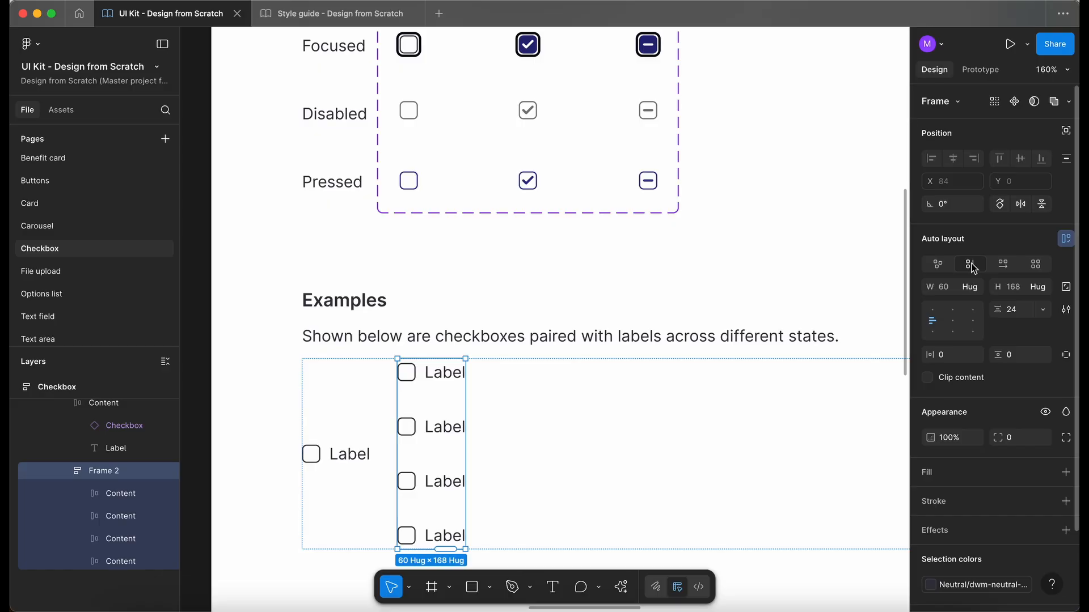
# Align the items of the Examples Container frame to the top left.
pyautogui.click(583, 420)
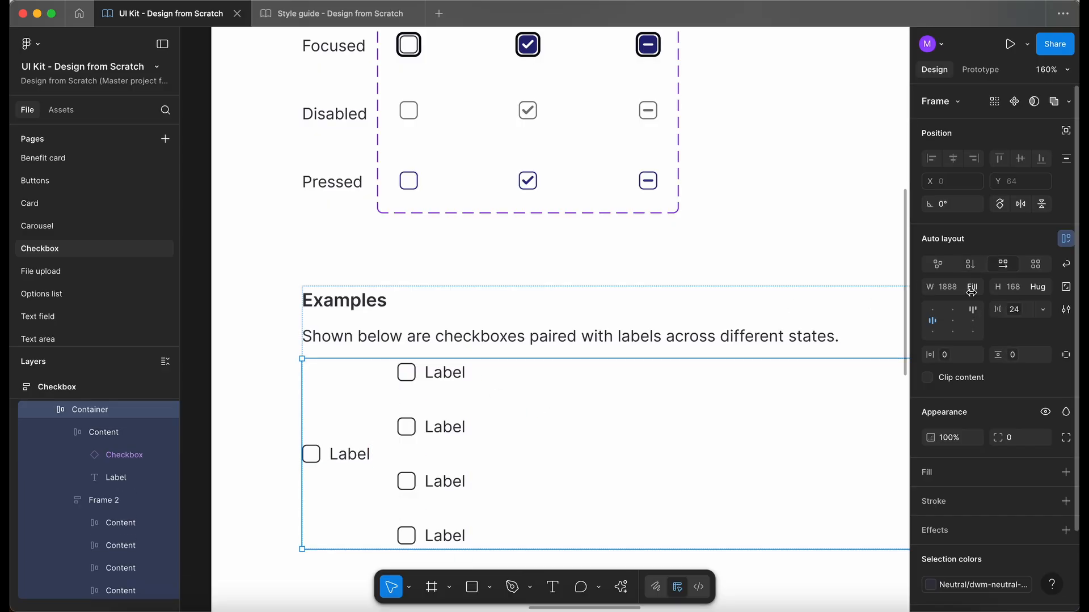
pyautogui.click(932, 310)
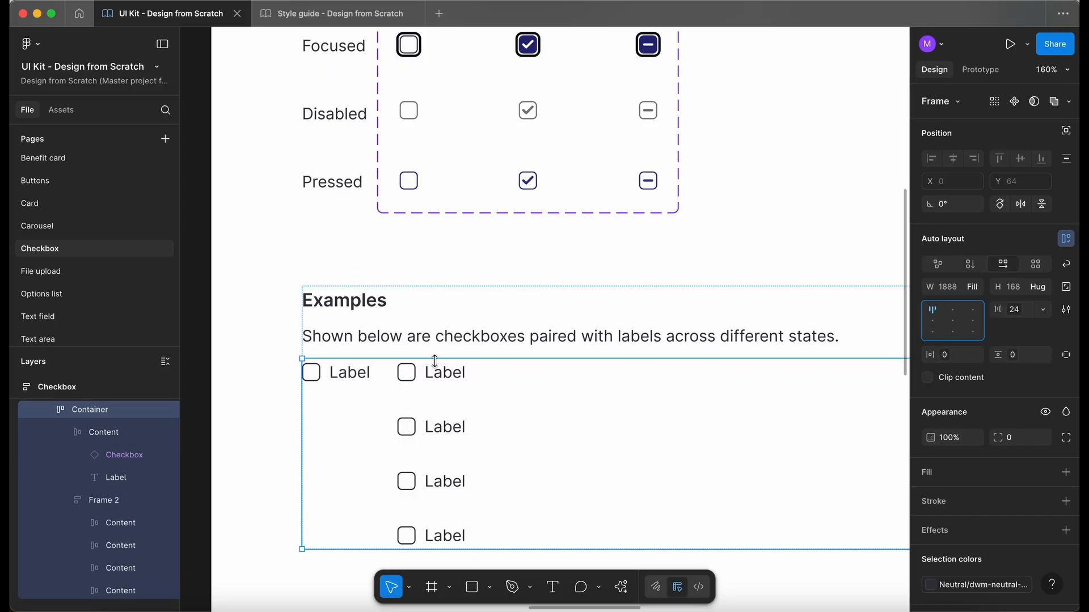
pyautogui.scroll(-2, 435, 363)
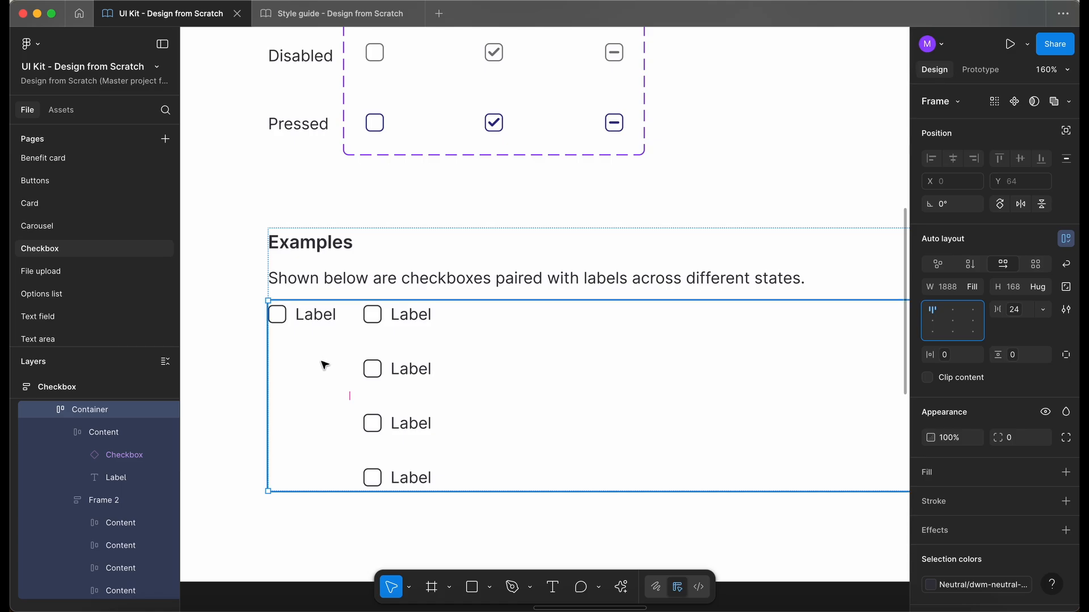
# Apply the 8px spacing variable to the vertical gap in the stacked checkbox frame.
pyautogui.doubleClick(405, 366)
pyautogui.click(1041, 310)
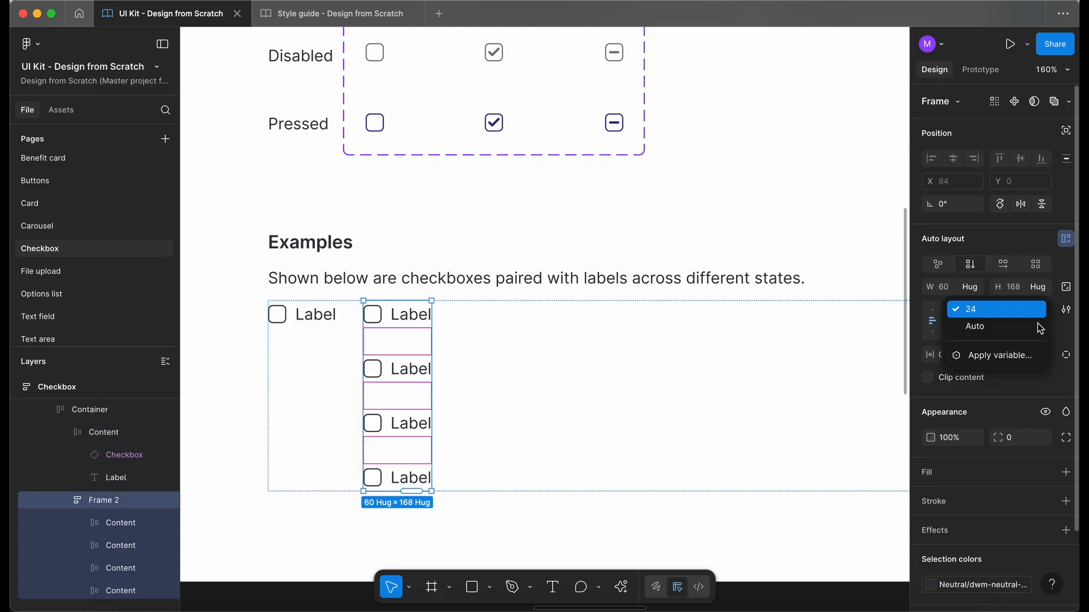
pyautogui.click(1036, 355)
pyautogui.click(944, 462)
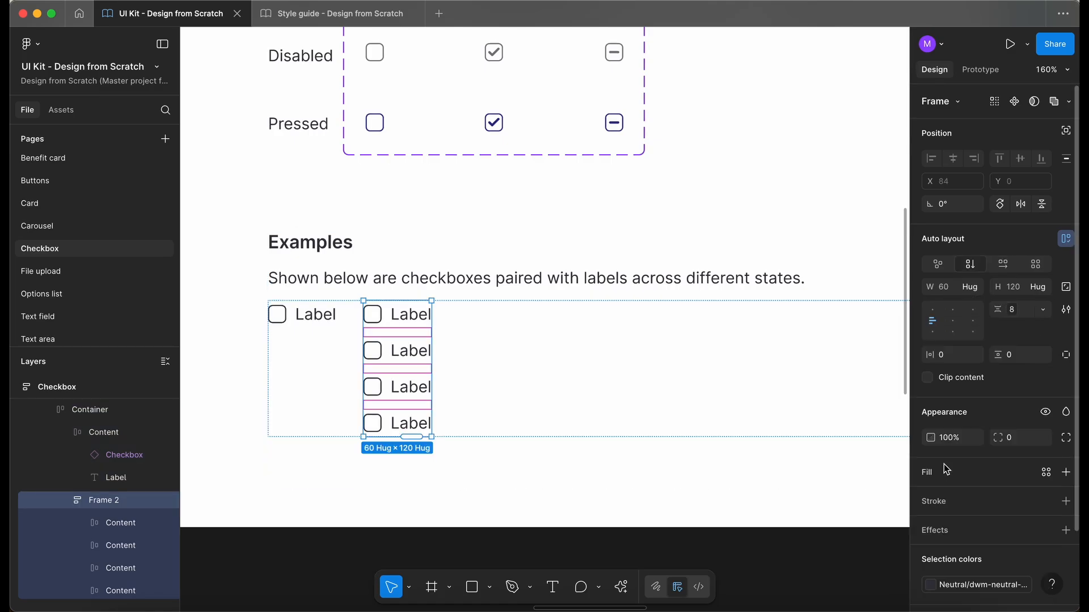
# Apply the 0px spacing variable to the horizontal and vertical padding of the stacked checkbox frame.
pyautogui.click(976, 356)
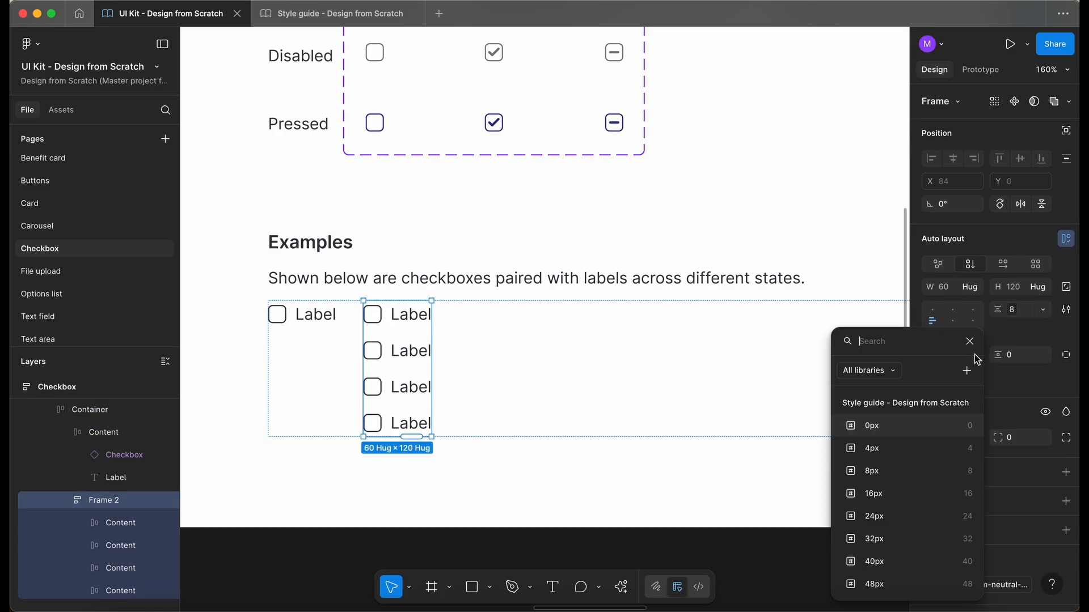
pyautogui.click(911, 445)
pyautogui.click(1041, 355)
pyautogui.click(955, 431)
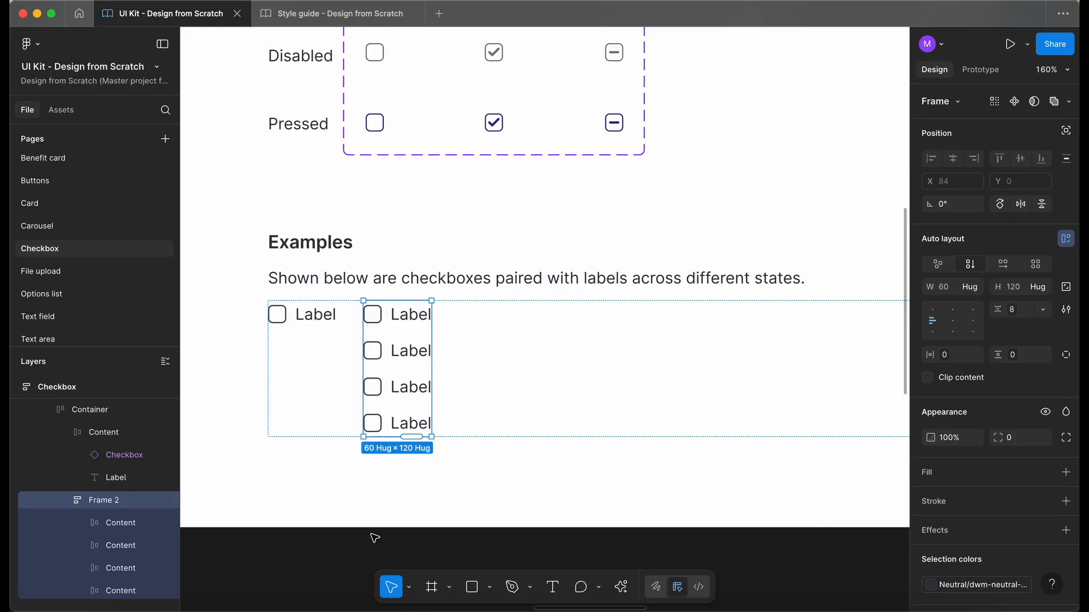
# Rename the stacked checkbox frame VerticalList.
pyautogui.hscroll(1, 374, 537)
pyautogui.press('super+r')
pyautogui.write('Vertical')
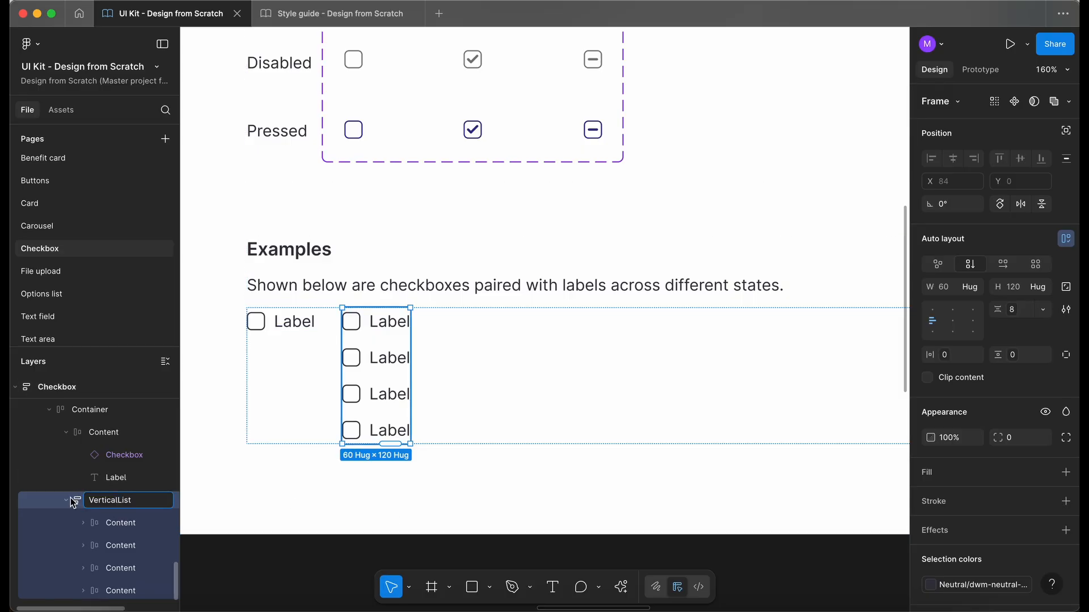
pyautogui.press('Return')
# Duplicate the VerticalList frame and lay the copy out horizontally with the 16px variable as its gap.
pyautogui.press('super+d')
pyautogui.scroll(2, 359, 408)
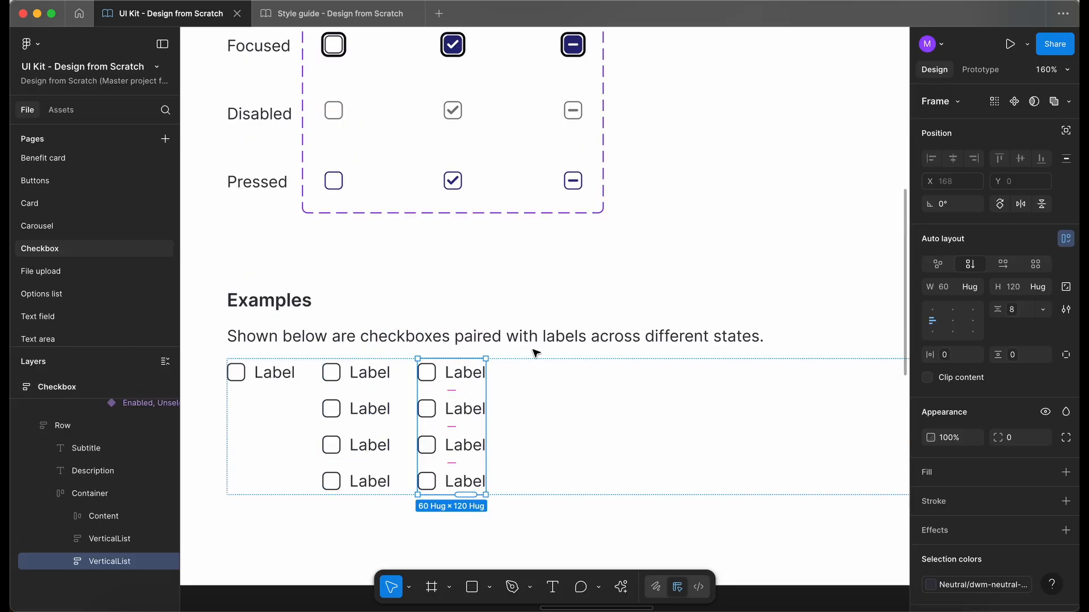
pyautogui.click(1009, 264)
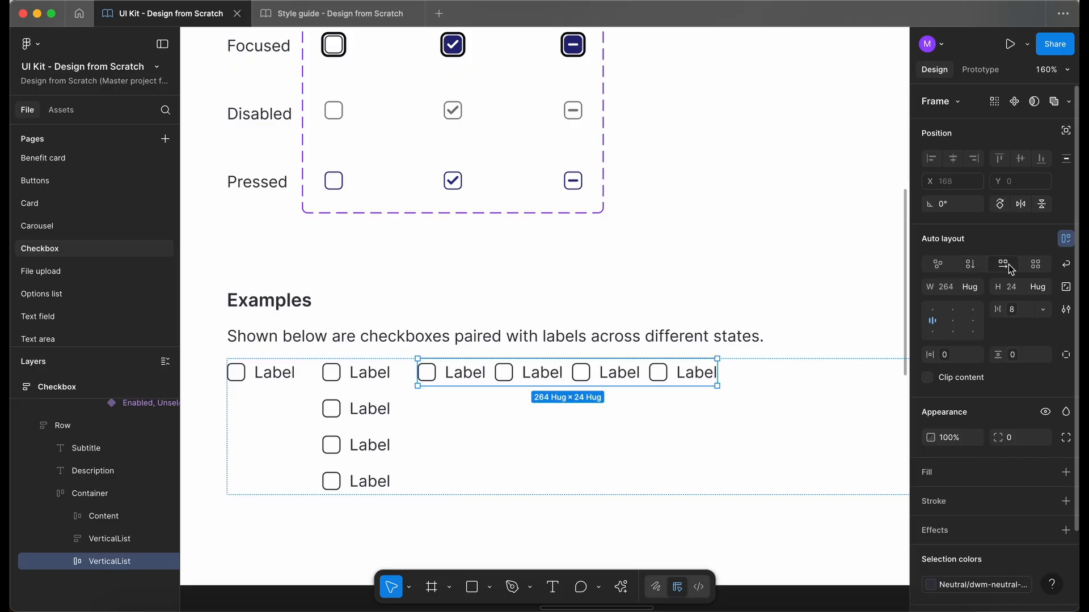
pyautogui.click(1014, 312)
pyautogui.click(940, 487)
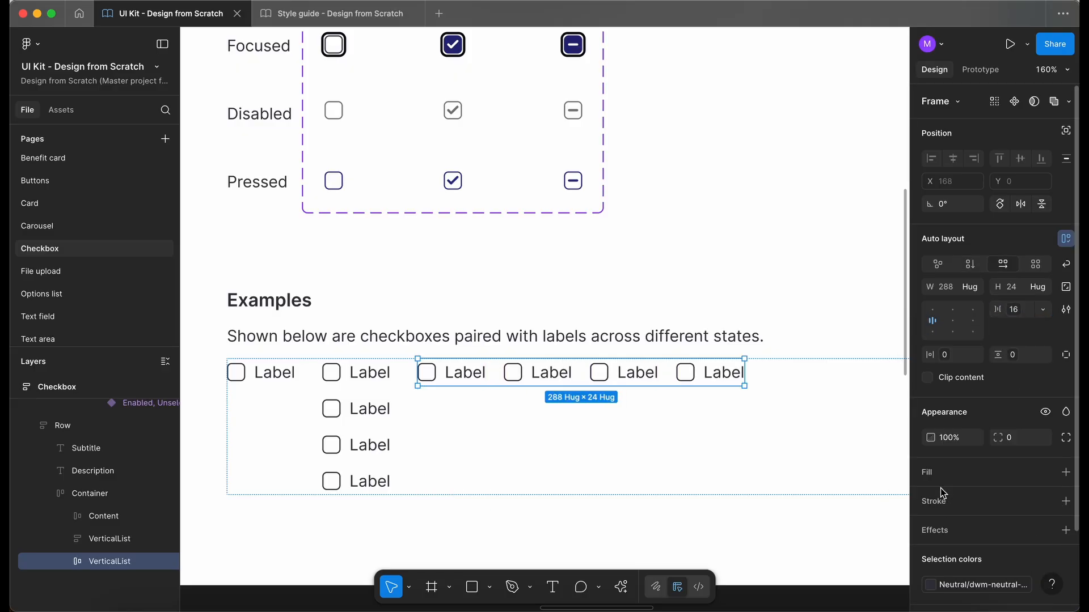
# Apply the 48px spacing variable to the gap between the groups in the Examples Container frame.
pyautogui.scroll(-1, 505, 511)
pyautogui.scroll(-2, 514, 498)
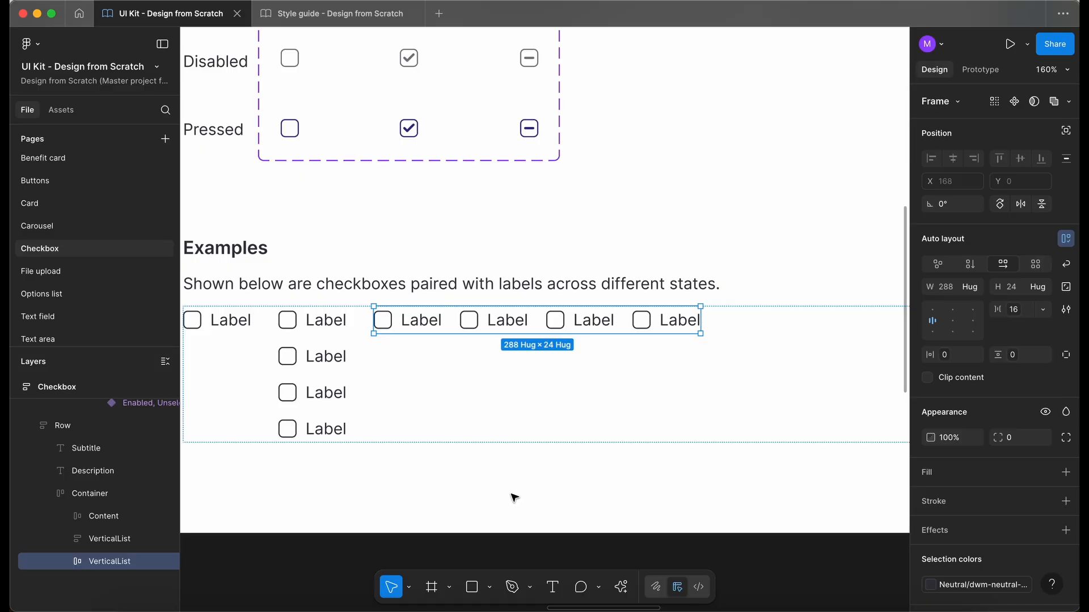
pyautogui.click(588, 394)
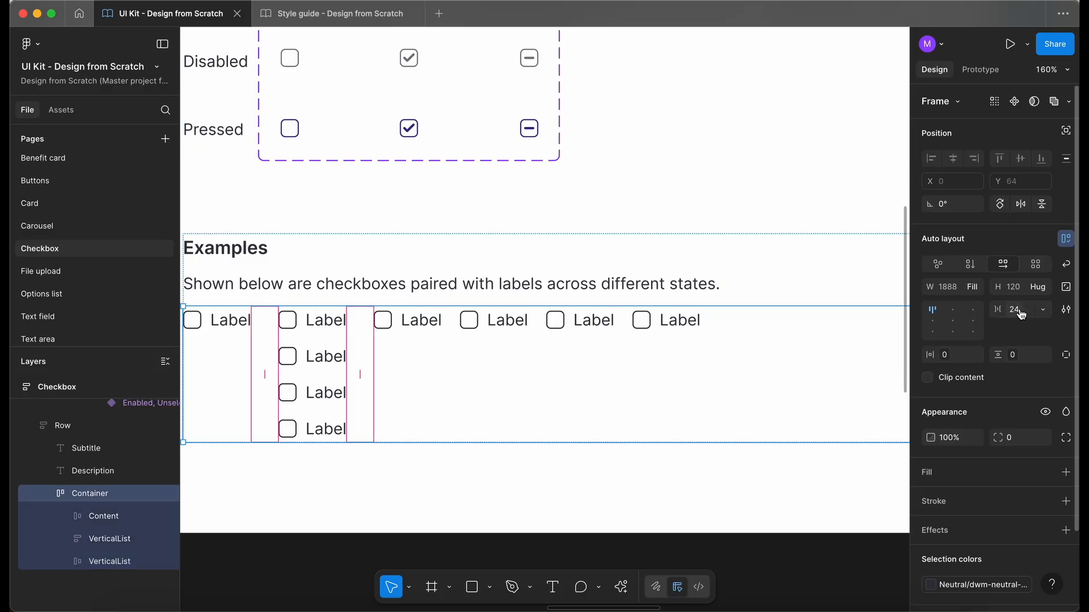
pyautogui.click(1042, 309)
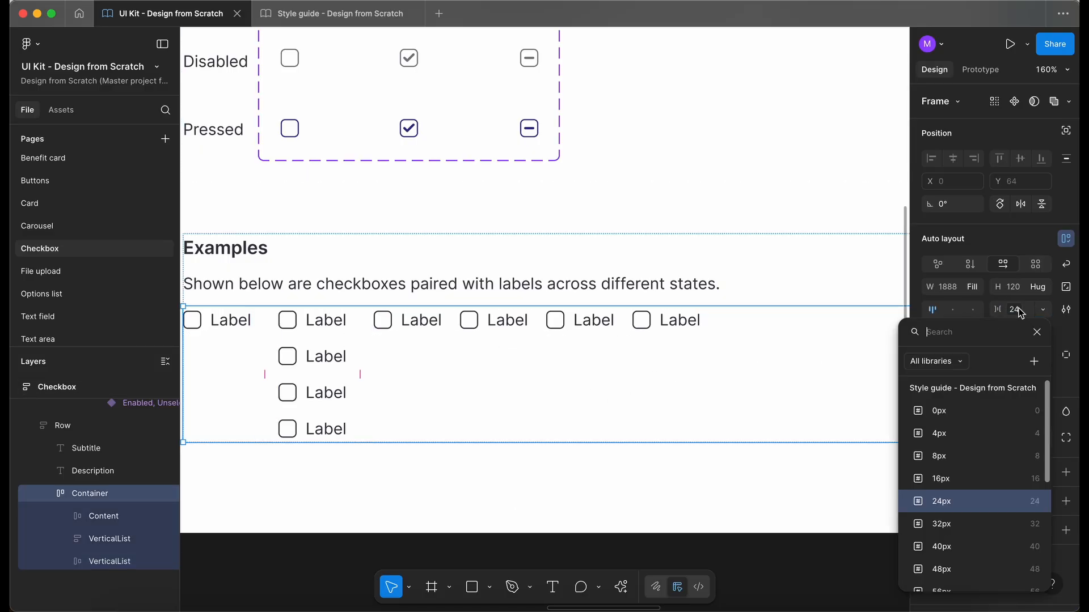
pyautogui.click(952, 571)
pyautogui.scroll(-5, 454, 454)
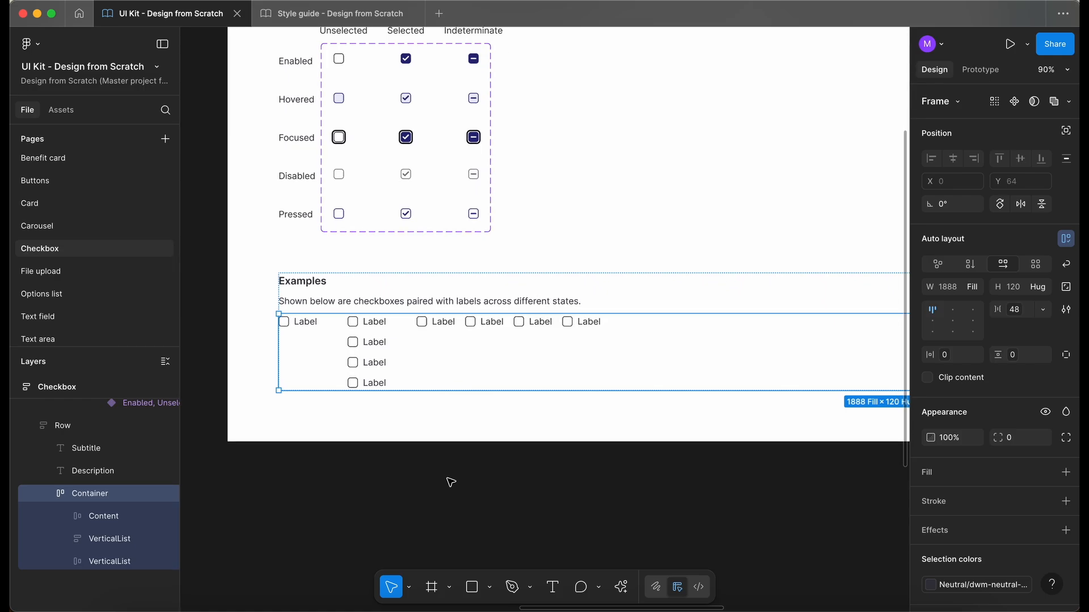
pyautogui.click(441, 479)
# Replace the Examples description with "These illustrate how checkboxes pair with labels in different states, with 8px vertical and 16px horizontal spacing.".
pyautogui.scroll(2, 440, 480)
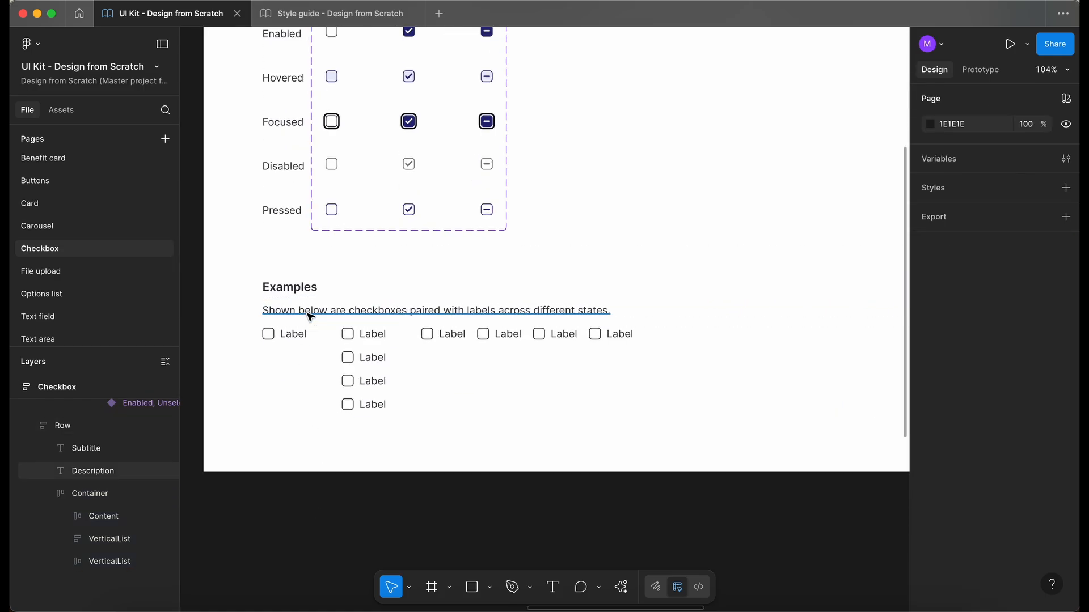
pyautogui.doubleClick(309, 313)
pyautogui.write('These illustrate how checkboxes pair with labels in different states, with 8px vertical and 16px horizontal spacing.')
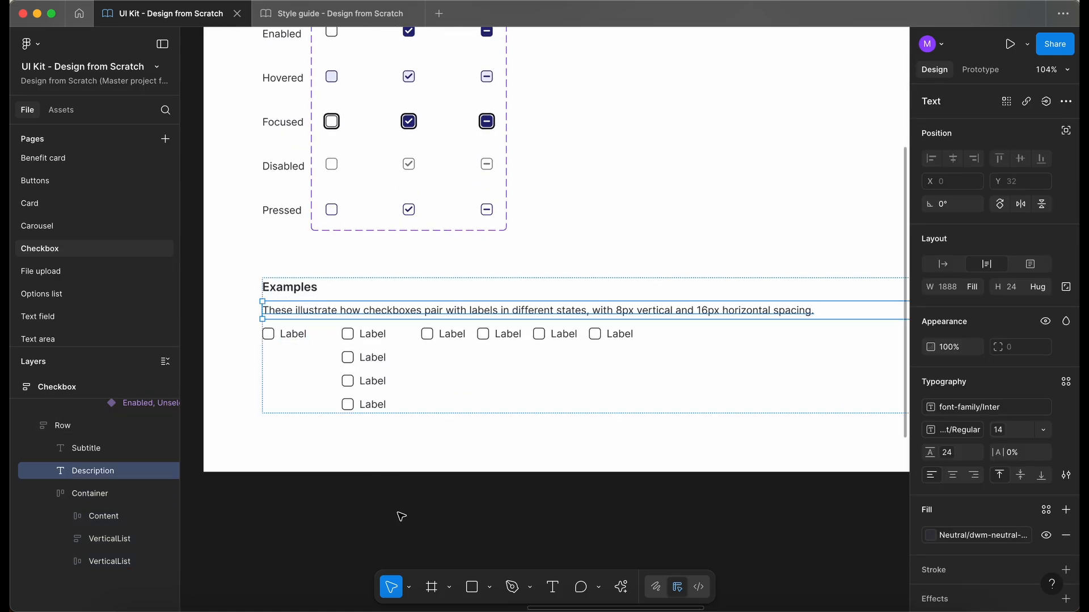
pyautogui.click(379, 488)
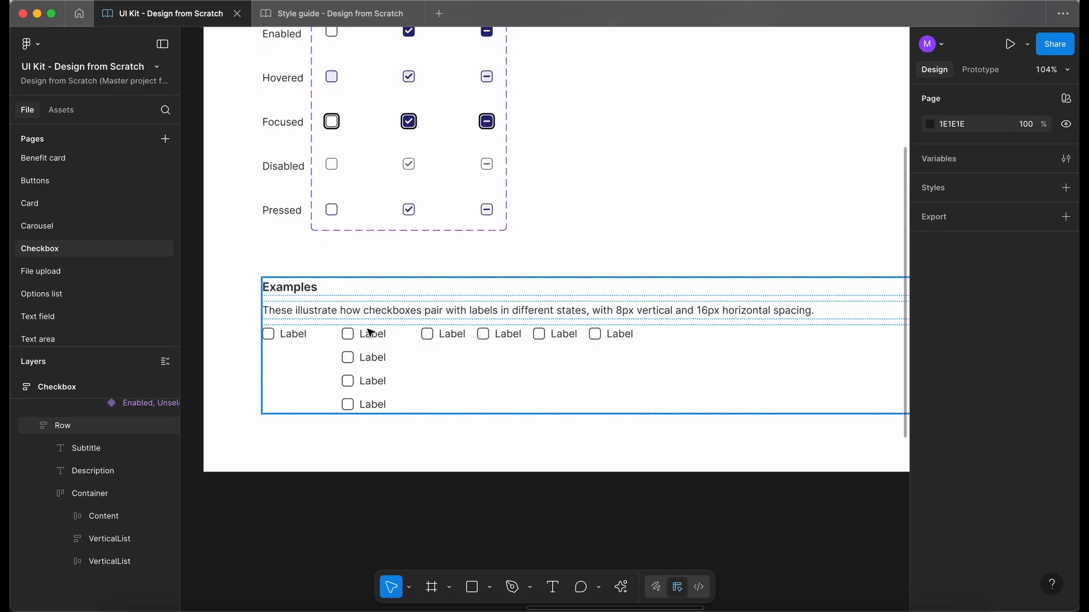
# Switch the first checkbox in the vertical list to the Selected style.
pyautogui.doubleClick(347, 343)
pyautogui.doubleClick(348, 341)
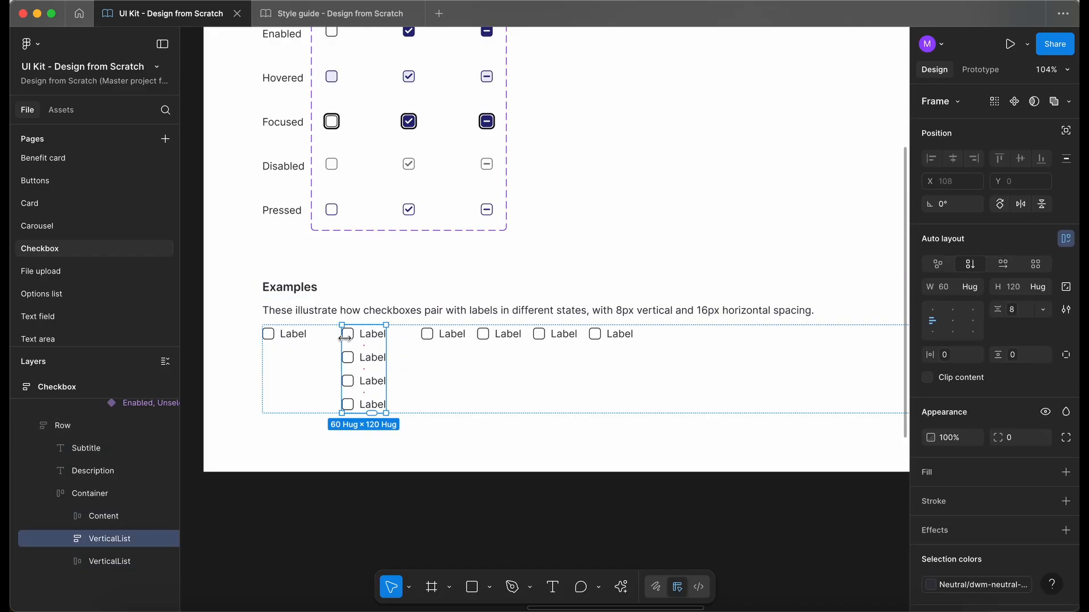
pyautogui.doubleClick(349, 337)
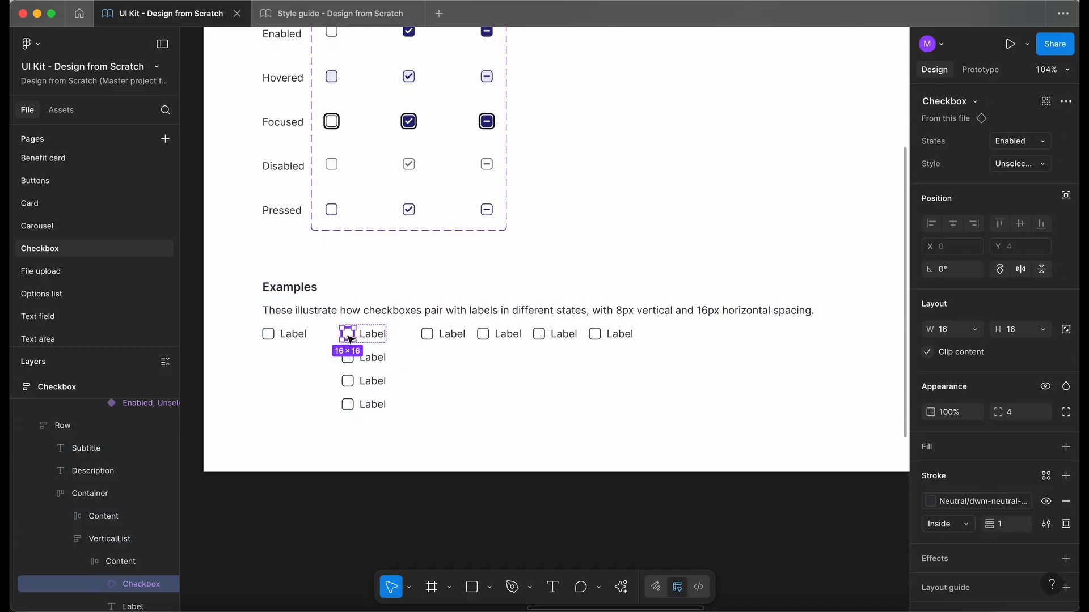
pyautogui.click(1015, 146)
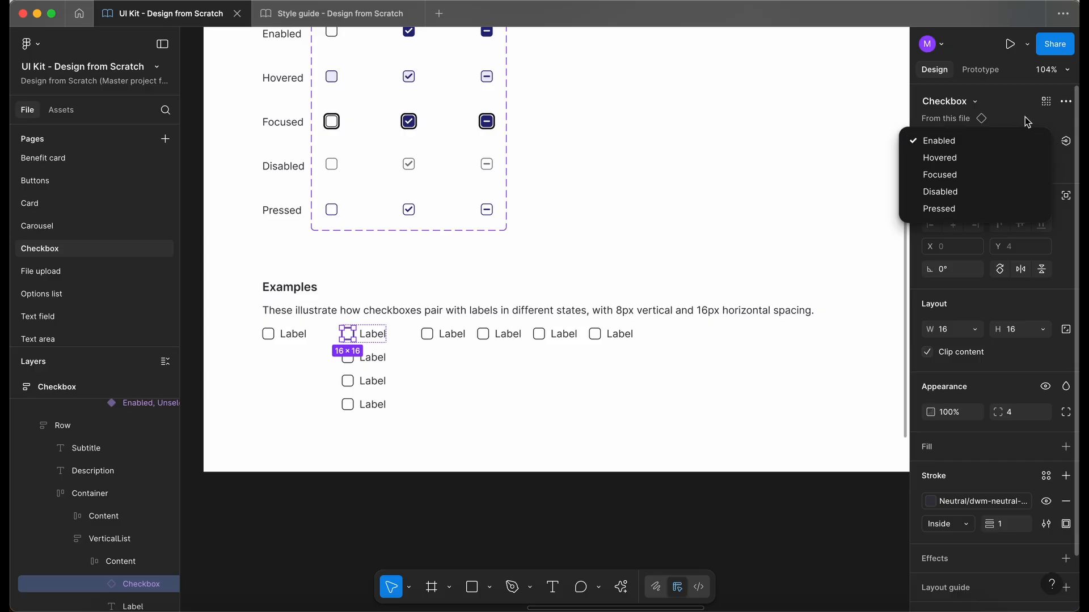
pyautogui.click(1025, 117)
pyautogui.click(1022, 156)
pyautogui.click(1012, 182)
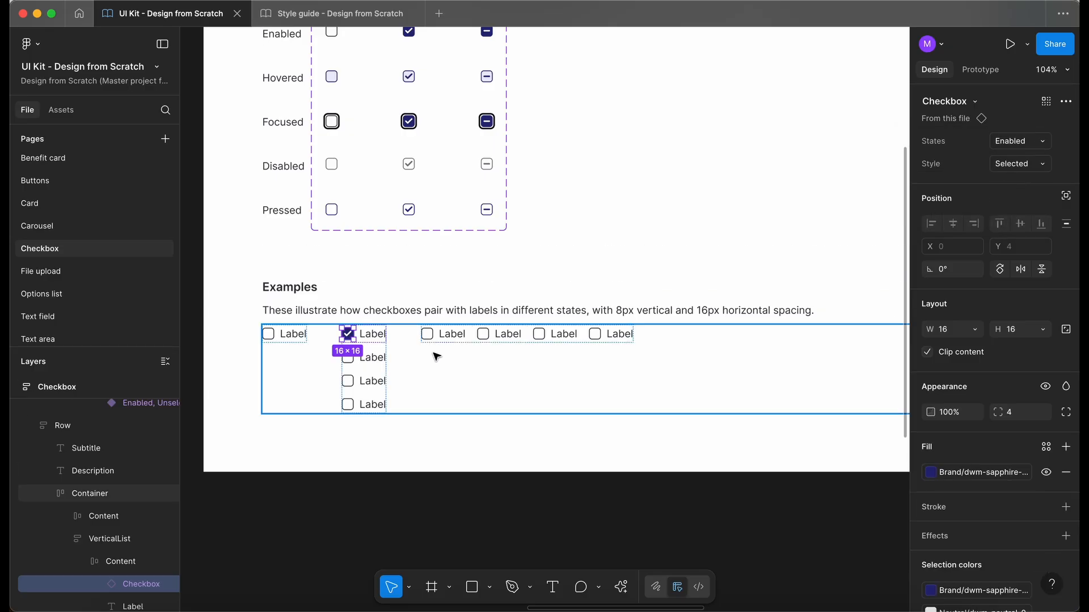
# Switch the third checkbox in the vertical list to the Selected style.
pyautogui.click(351, 383)
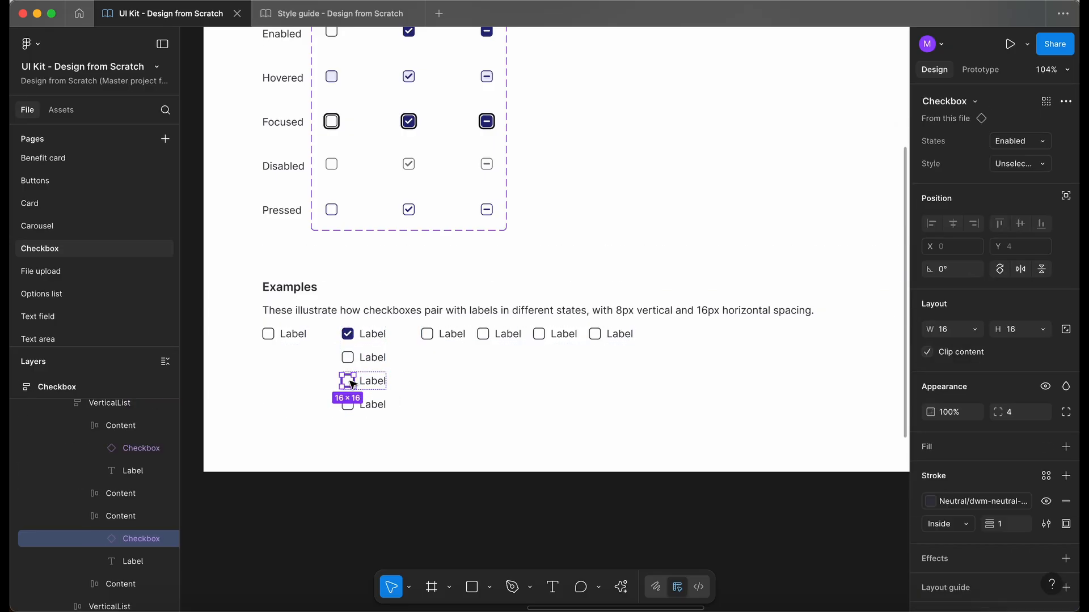
pyautogui.click(1021, 163)
pyautogui.click(953, 179)
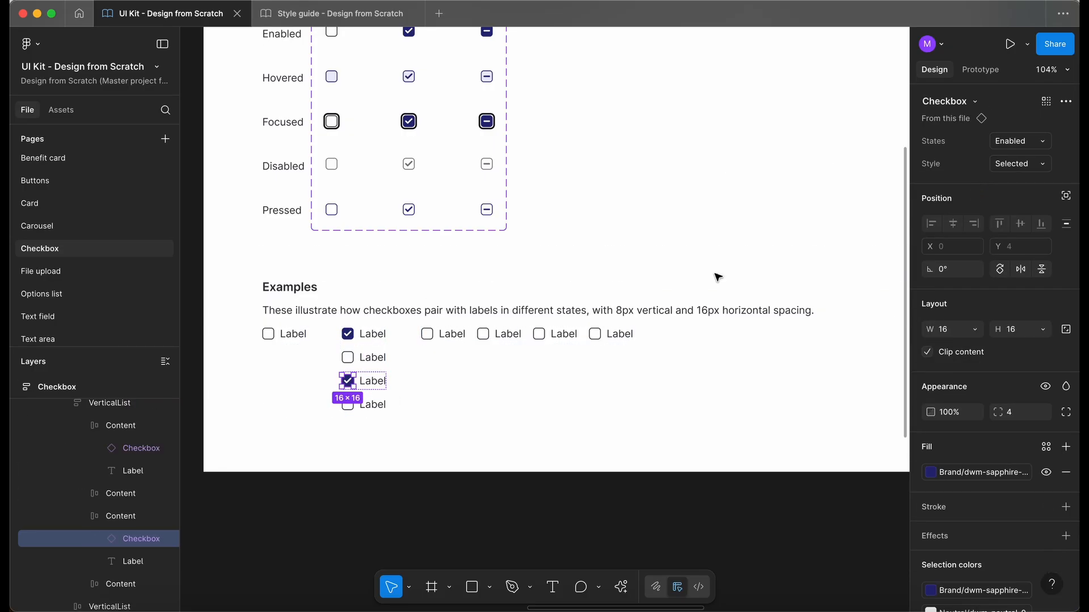
# Switch the second and third checkboxes in the horizontal list to the Selected style.
pyautogui.click(482, 334)
pyautogui.doubleClick(482, 333)
pyautogui.click(1015, 163)
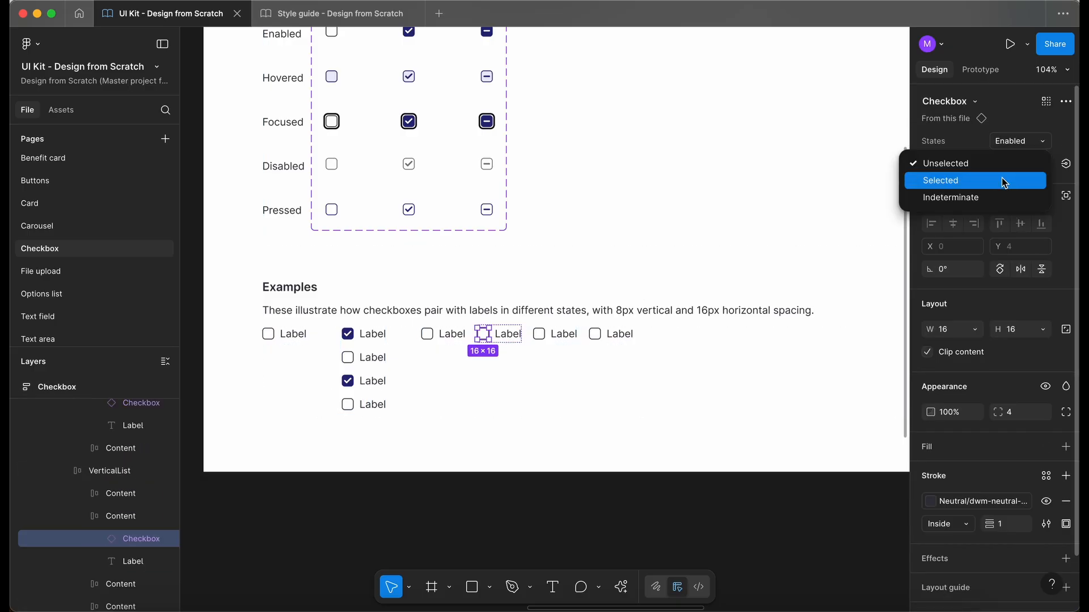
pyautogui.click(964, 180)
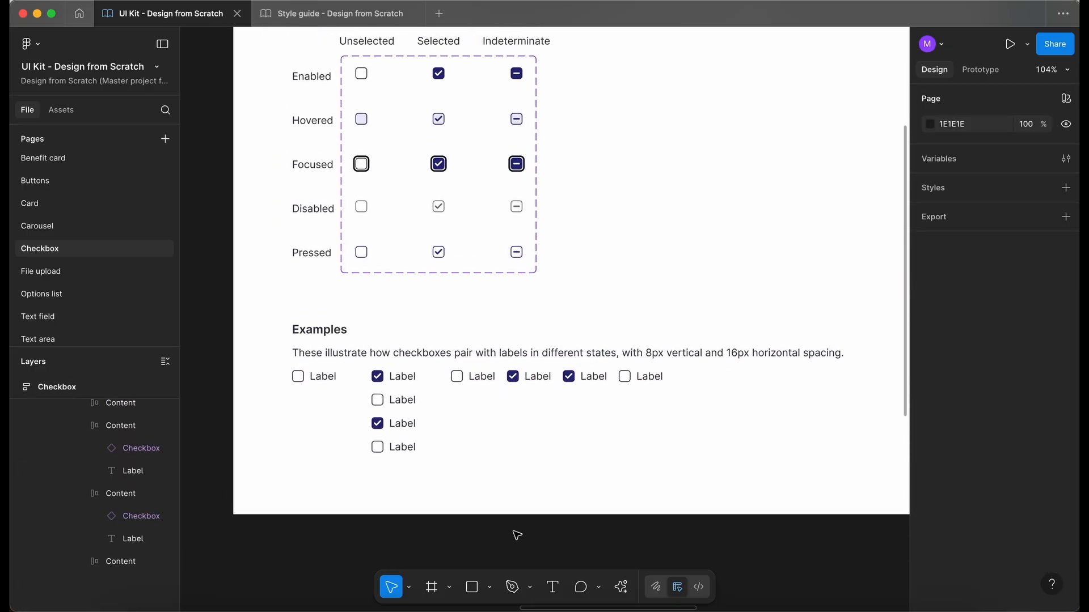
# Apply the 16px spacing variable to the vertical gap of the Examples Row frame.
pyautogui.scroll(-3, 516, 533)
pyautogui.scroll(2, 603, 363)
pyautogui.click(629, 318)
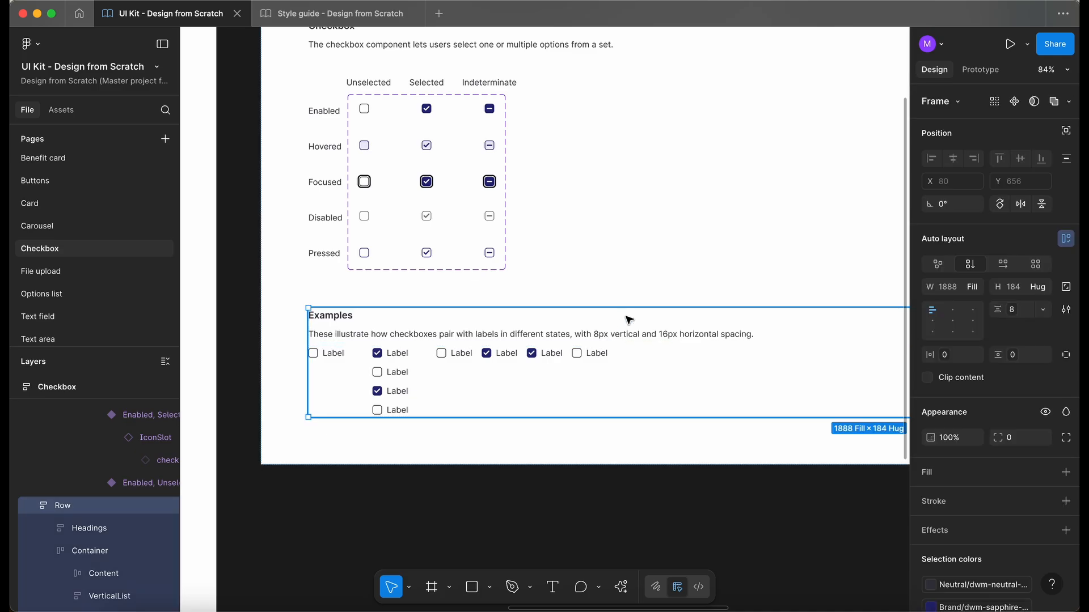
pyautogui.click(1017, 309)
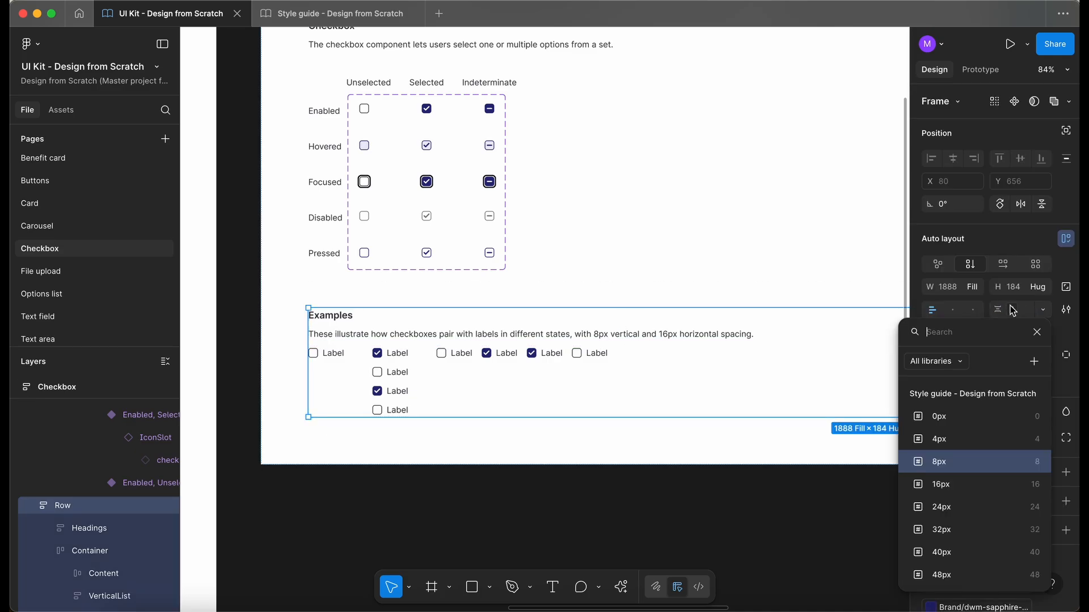
pyautogui.click(951, 485)
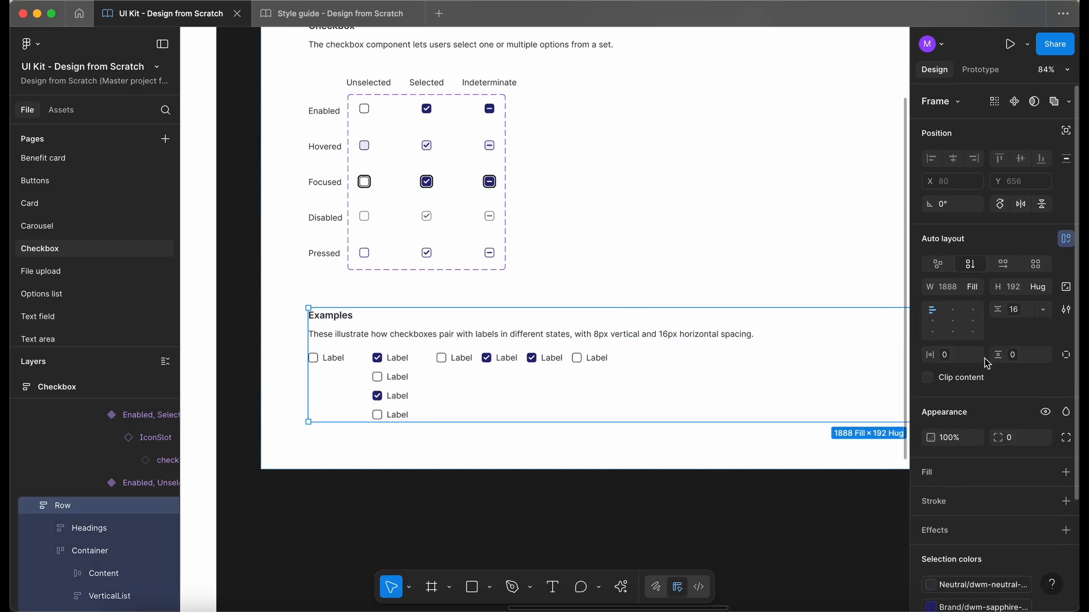
# Apply the 24px spacing variable to the vertical gap of the Examples Row frame.
pyautogui.click(1013, 311)
pyautogui.click(948, 506)
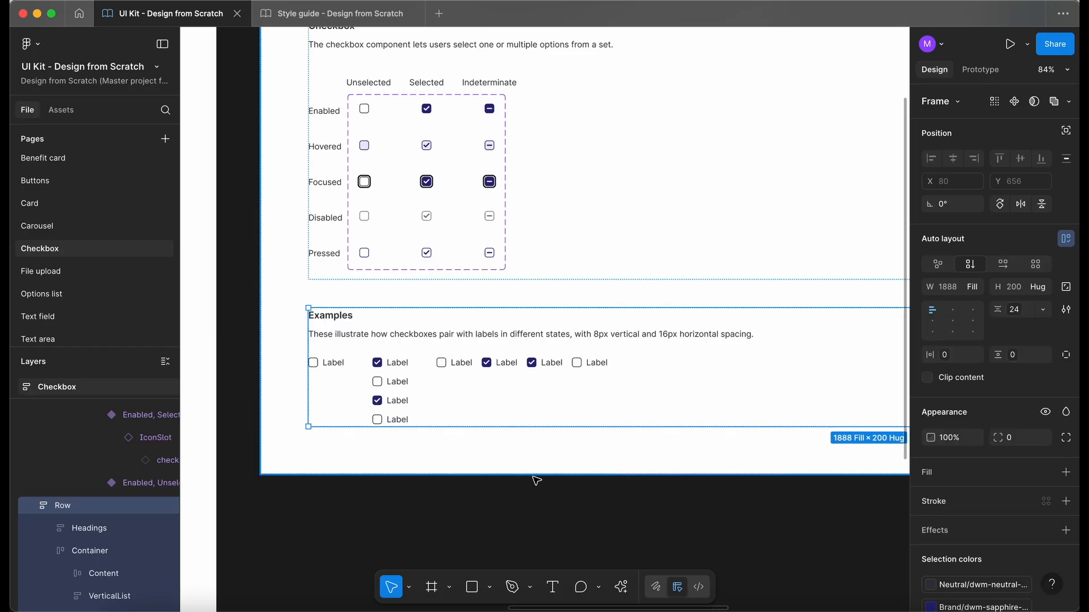
pyautogui.click(477, 500)
# Review the Checkbox documentation frame, including its layout and the selection colors it uses.
pyautogui.scroll(-1, 477, 501)
pyautogui.scroll(-4, 477, 500)
pyautogui.scroll(-1, 478, 501)
pyautogui.hscroll(1, 478, 500)
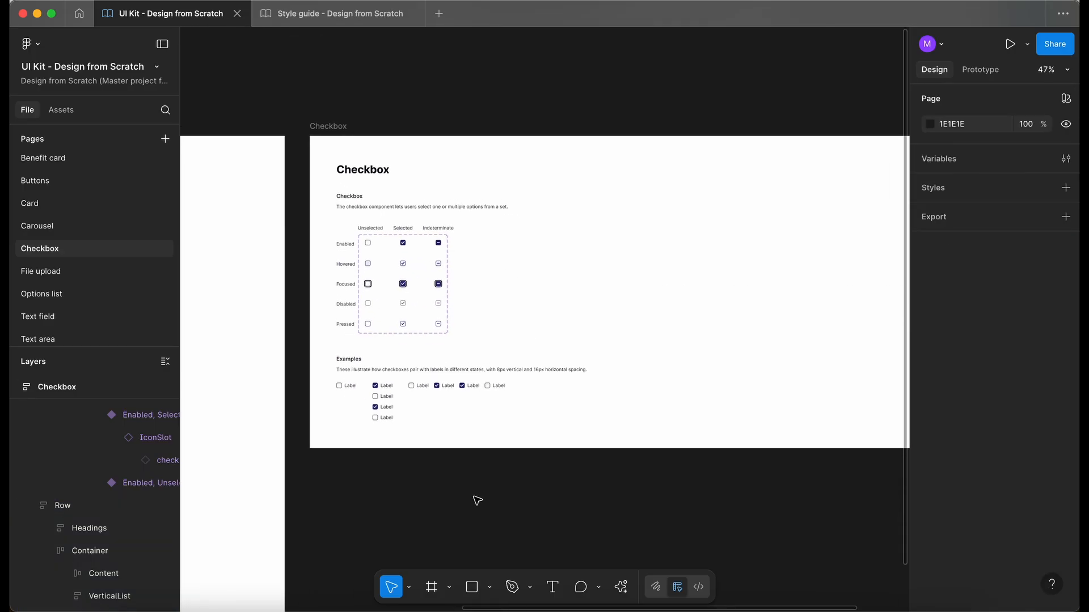
pyautogui.scroll(2, 441, 468)
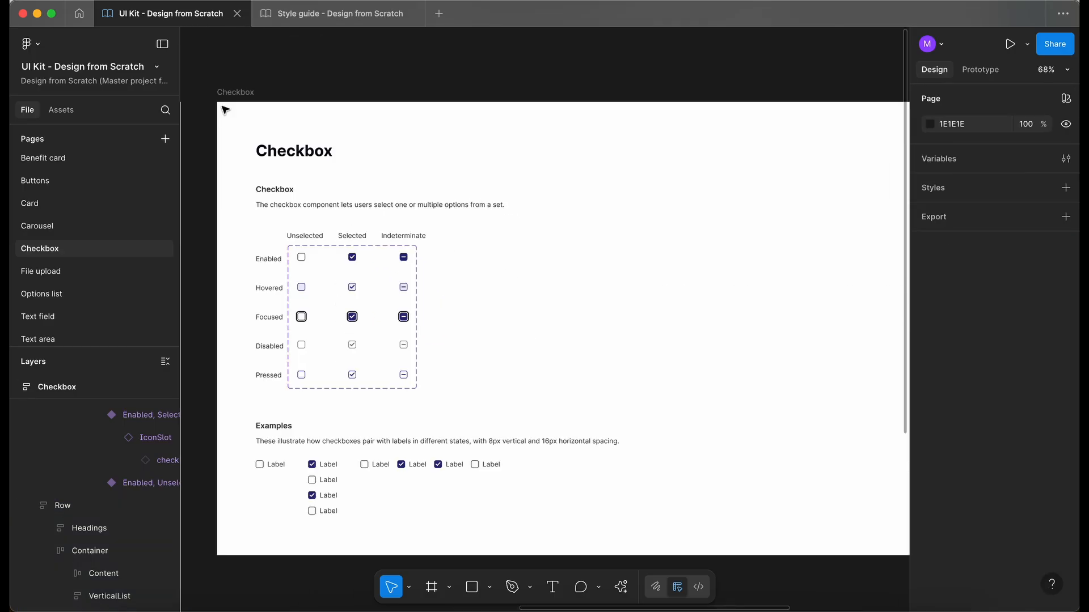
pyautogui.click(228, 93)
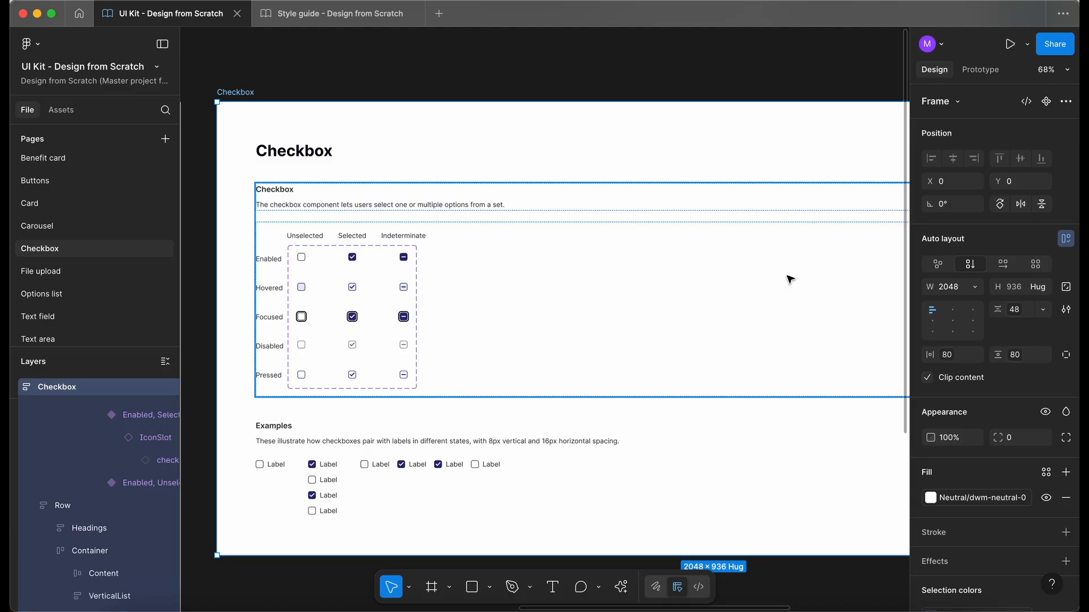
pyautogui.scroll(-5, 985, 459)
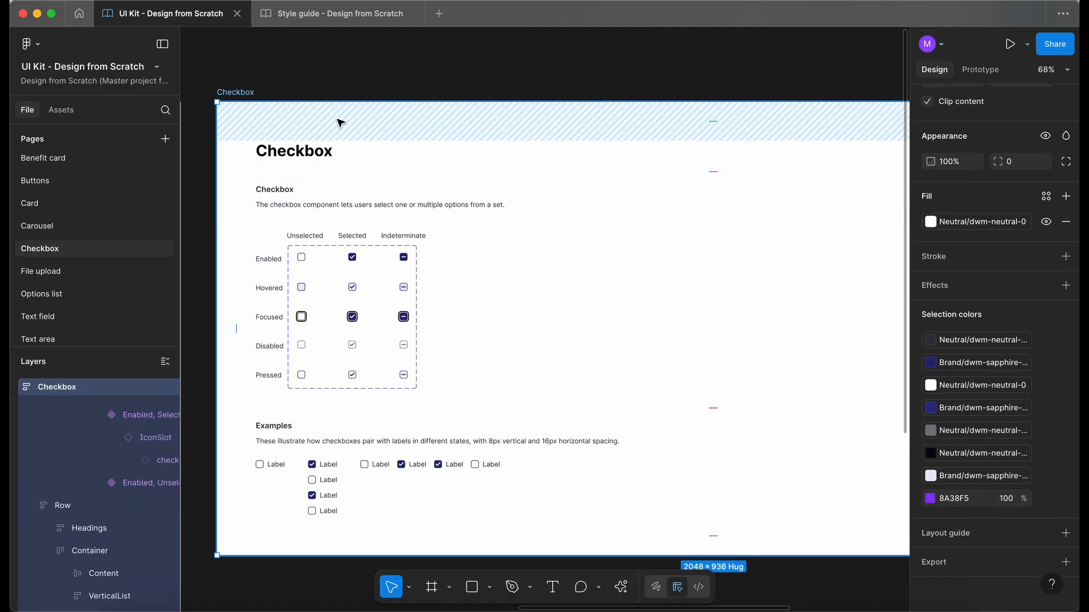
pyautogui.click(315, 91)
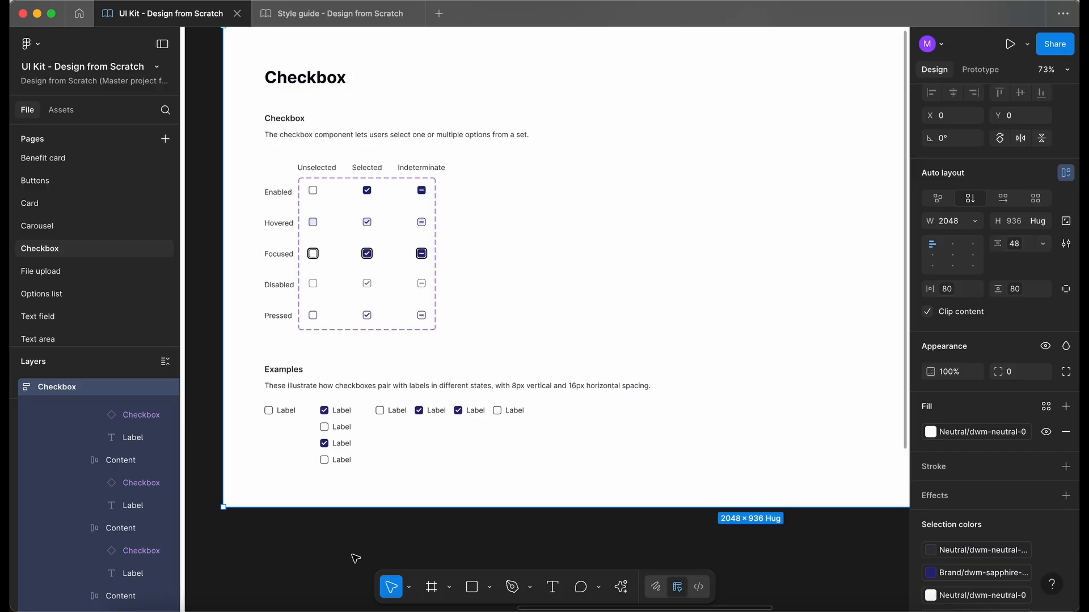
# Delete the Testing frame beside the Checkbox documentation frame.
pyautogui.scroll(-10, 356, 559)
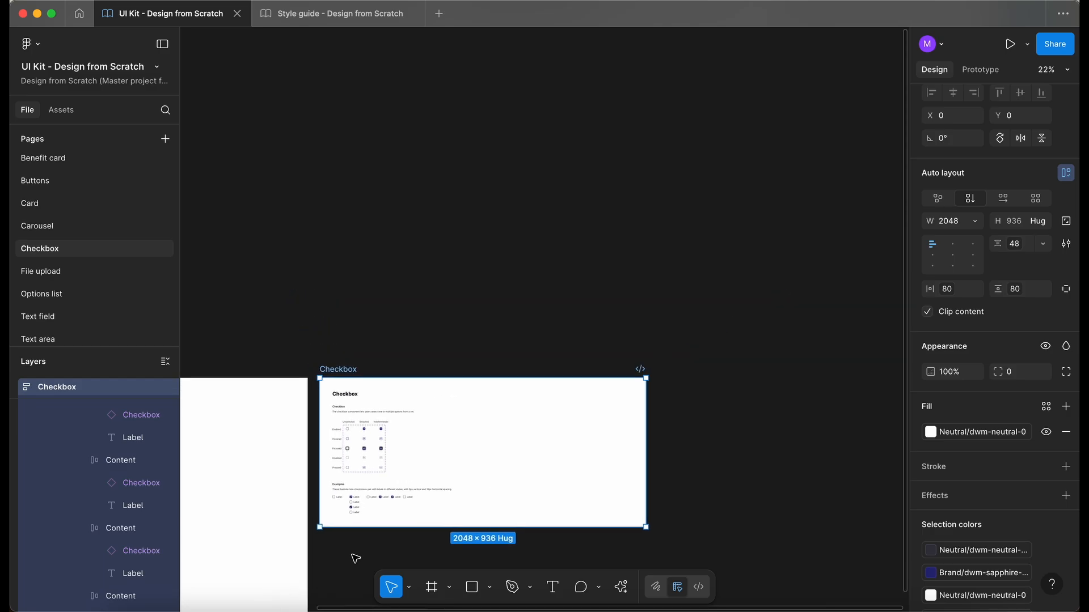
pyautogui.hscroll(3, 462, 264)
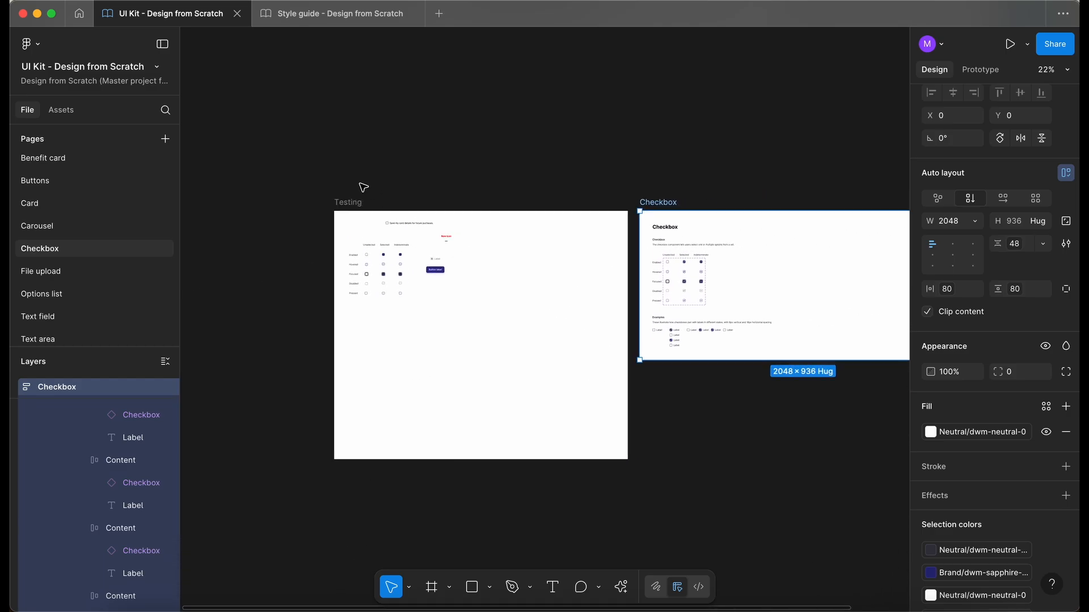
pyautogui.click(355, 204)
pyautogui.scroll(5, 356, 205)
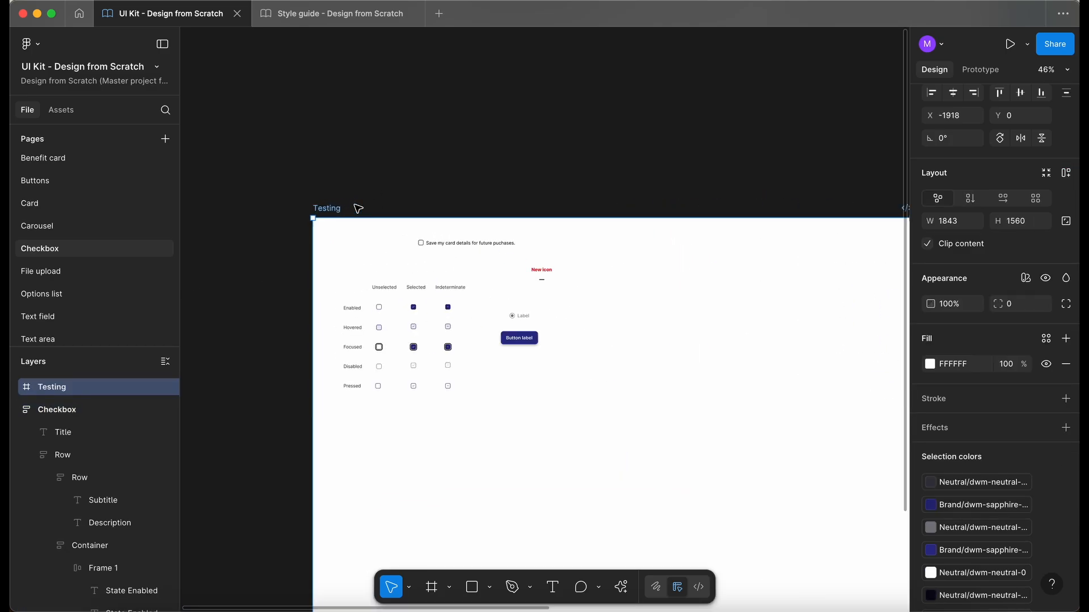
pyautogui.scroll(-3, 355, 205)
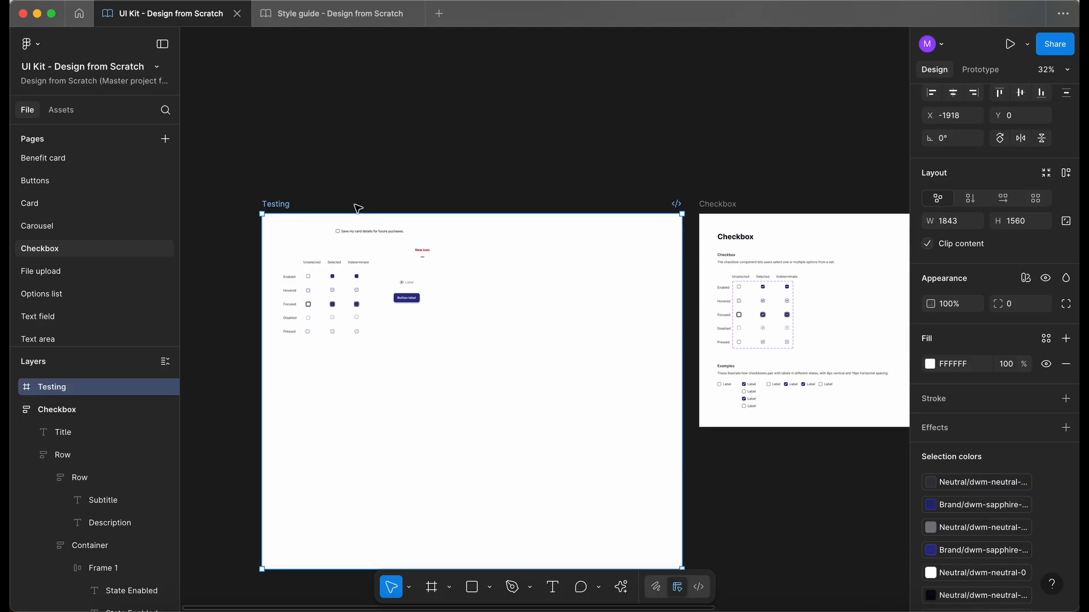
pyautogui.press('Delete')
# Collapse all layers and lock the Checkbox frame.
pyautogui.hscroll(5, 357, 209)
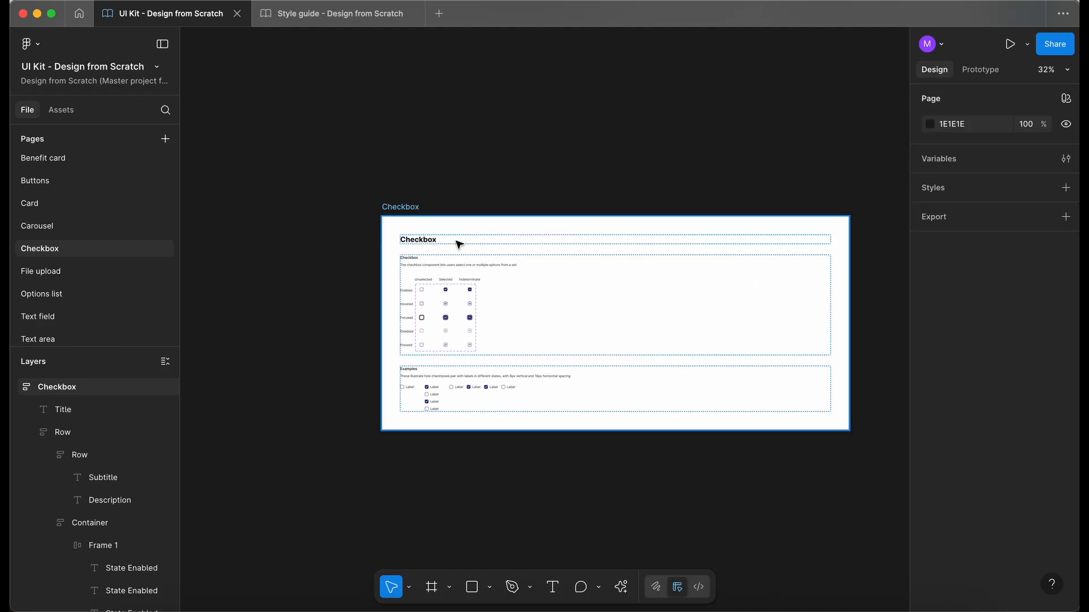
pyautogui.scroll(4, 456, 244)
pyautogui.click(45, 387)
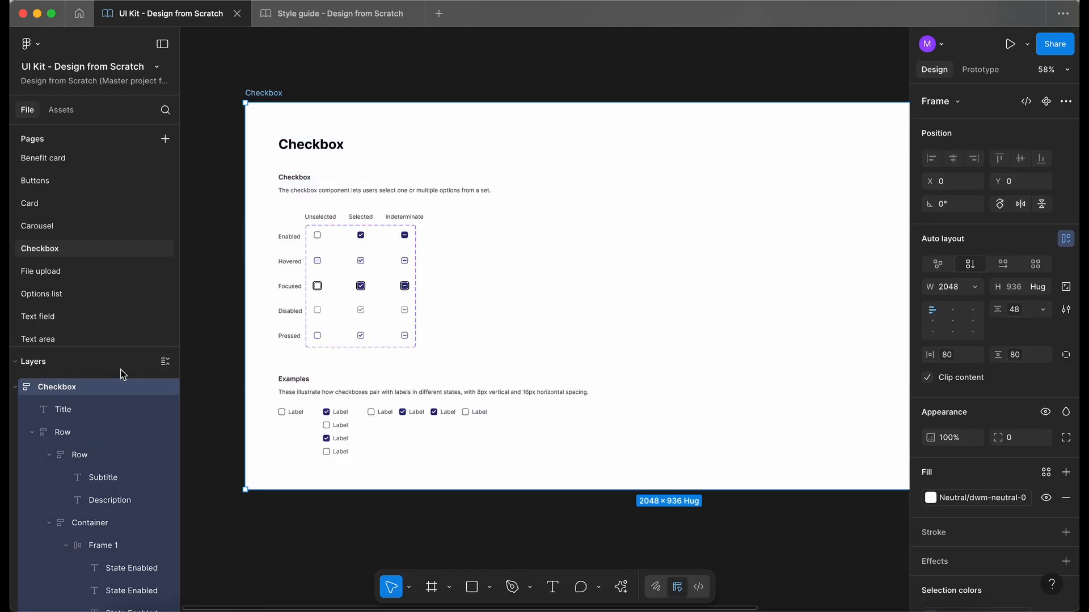
pyautogui.click(165, 363)
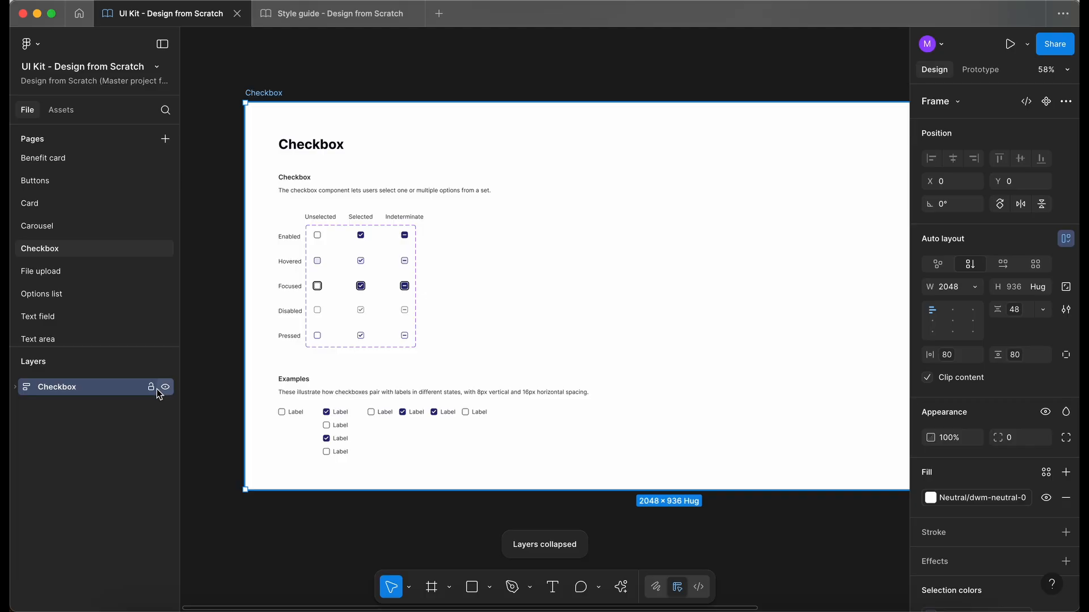
pyautogui.click(152, 388)
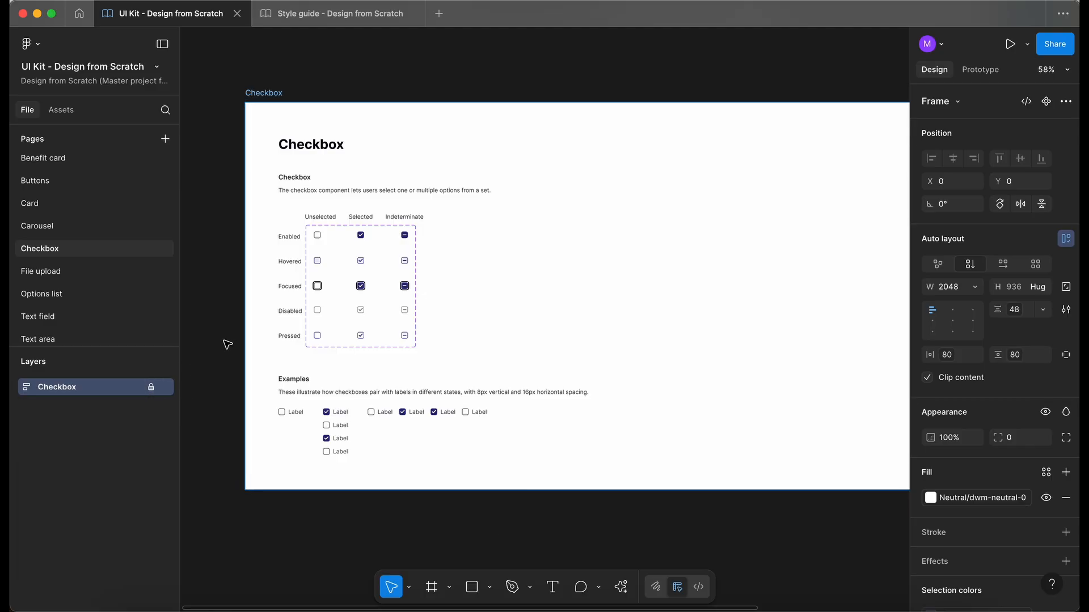
pyautogui.click(227, 344)
# Publish the UI Kit library's Checkbox component with the description "Added new component checkbox".
pyautogui.scroll(3, 227, 340)
pyautogui.click(66, 113)
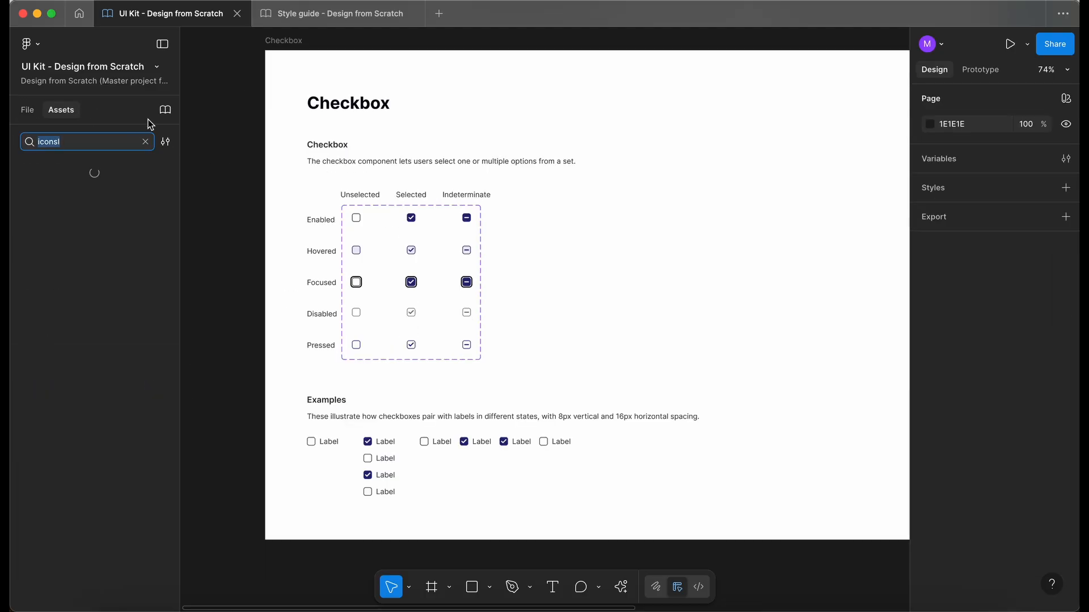
pyautogui.click(165, 109)
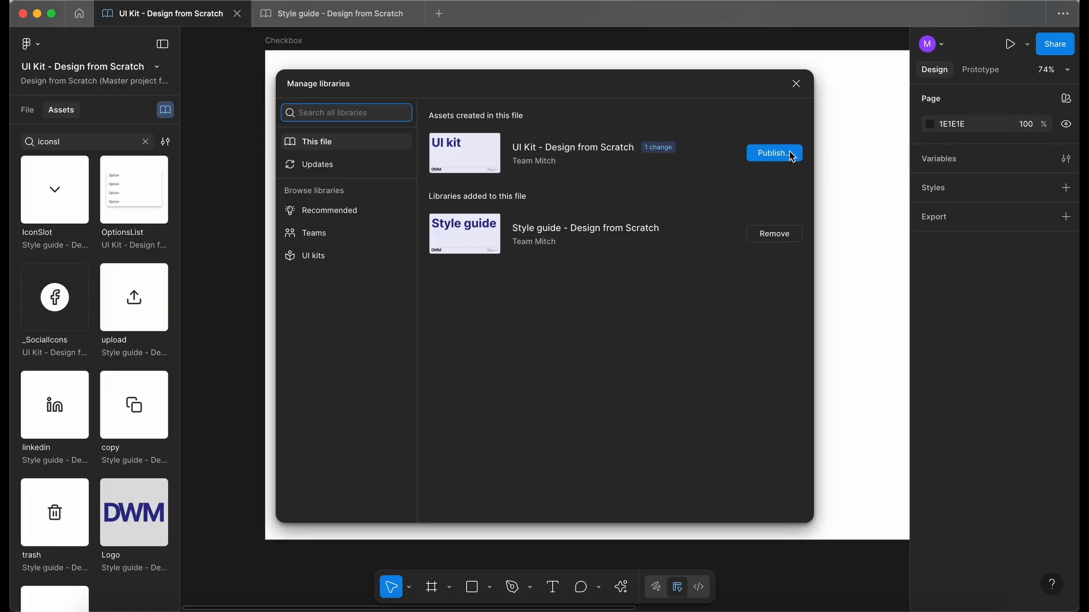
pyautogui.click(774, 154)
pyautogui.click(442, 192)
pyautogui.write('Added new component checkbox')
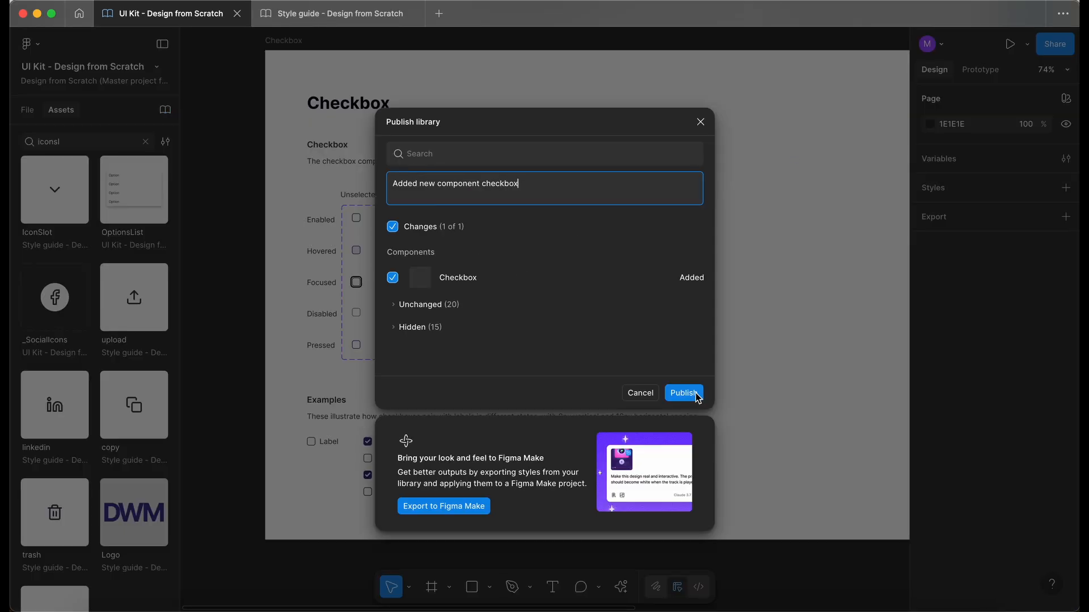
pyautogui.click(684, 393)
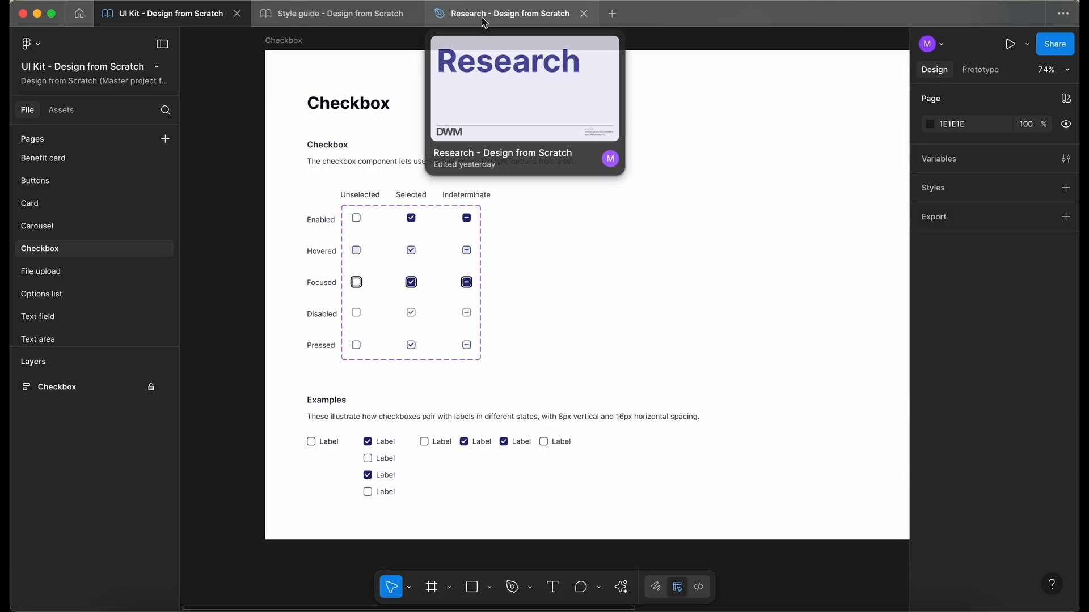
# Switch to the Research - Design from Scratch file and bring up the Checkout wireframe on its Wireframes page.
pyautogui.click(481, 17)
pyautogui.click(75, 339)
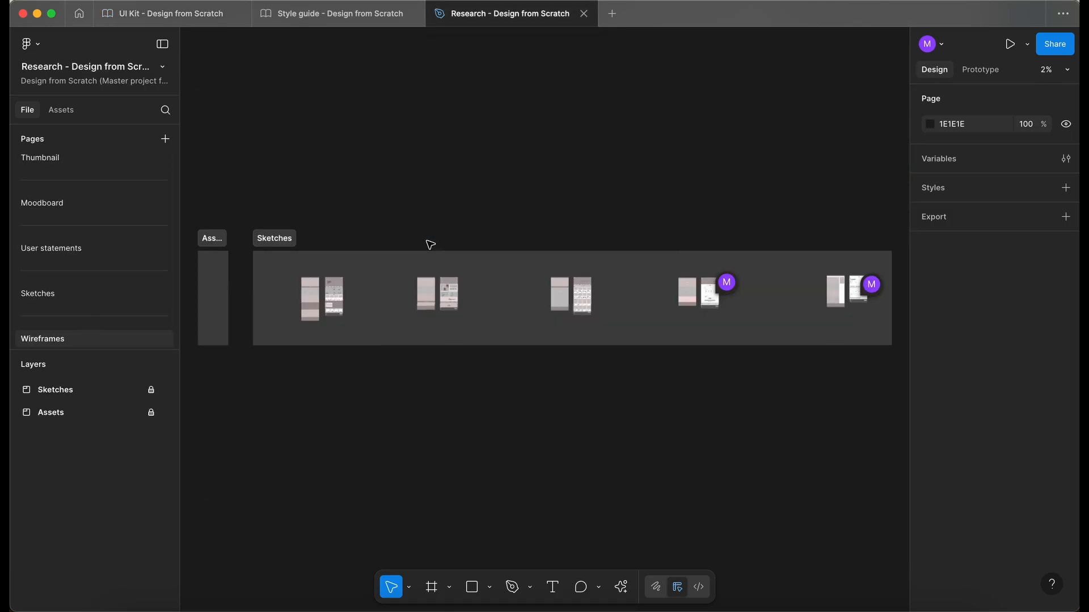
pyautogui.scroll(10, 537, 300)
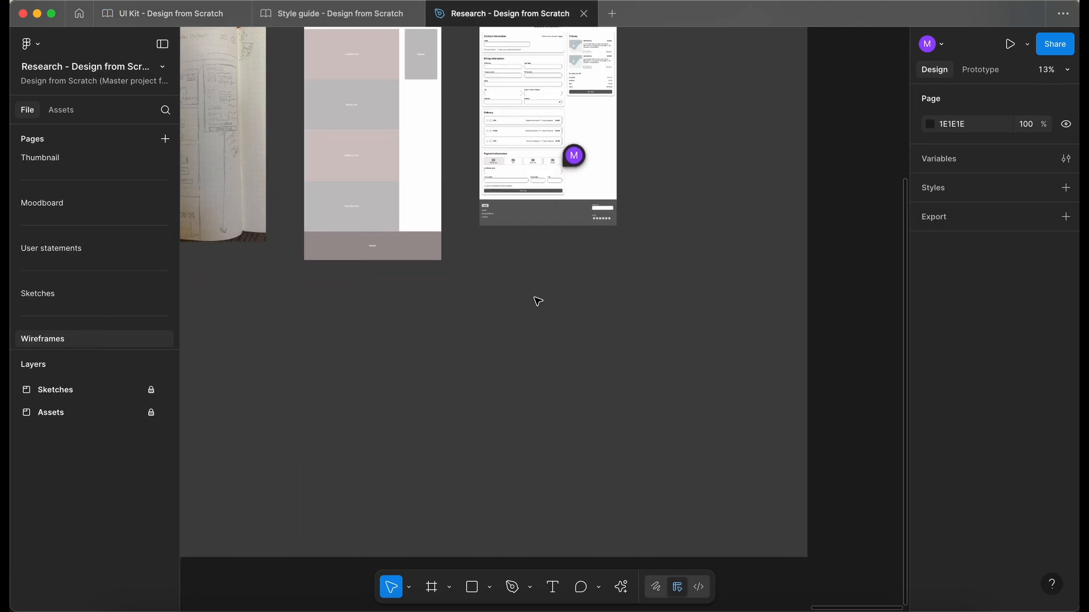
pyautogui.scroll(5, 537, 301)
pyautogui.scroll(3, 483, 194)
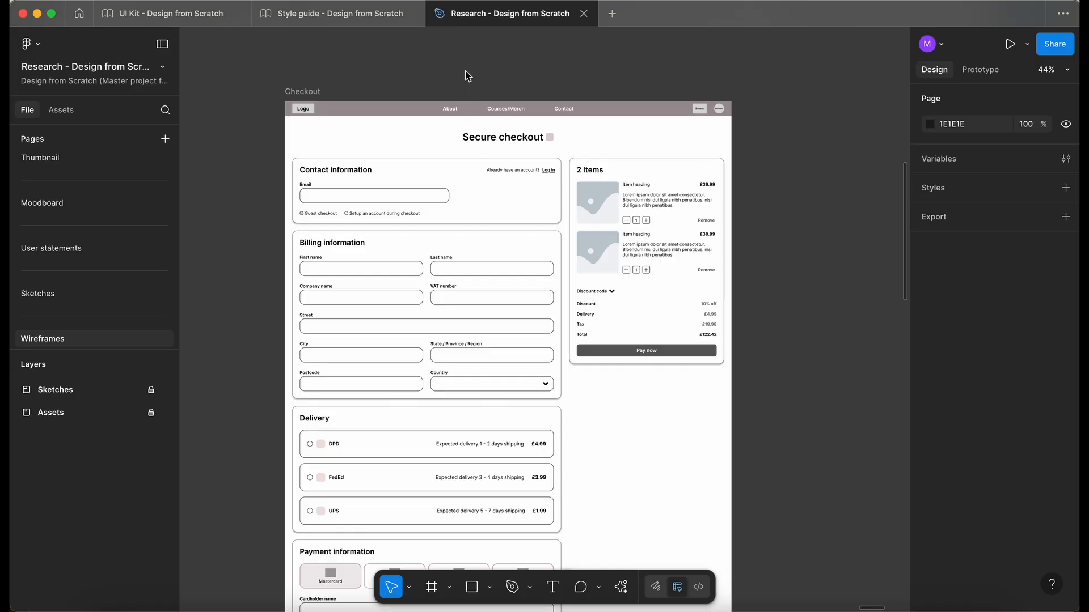
# Examine the Checkout wireframe's contact, billing, delivery, payment and order summary sections for the components they need.
pyautogui.scroll(4, 465, 80)
pyautogui.scroll(-3, 465, 75)
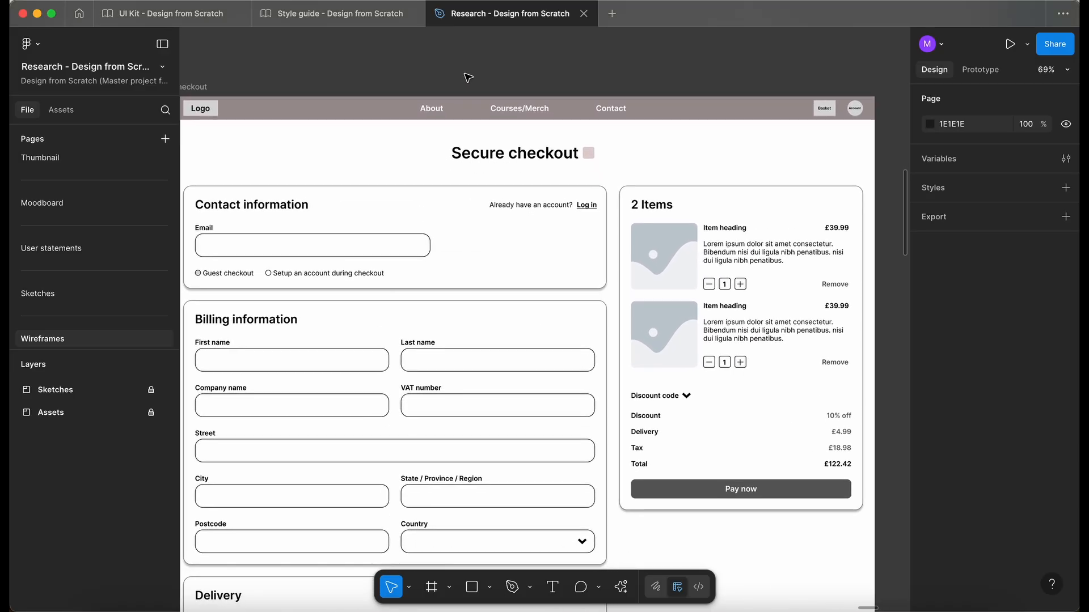
pyautogui.hscroll(1, 465, 74)
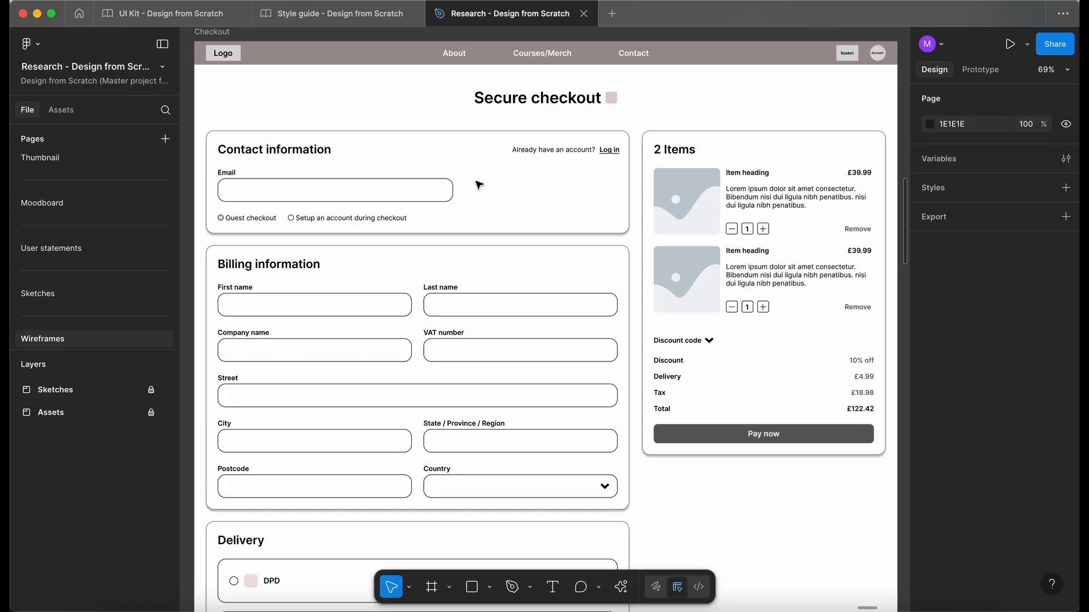
pyautogui.scroll(-5, 384, 324)
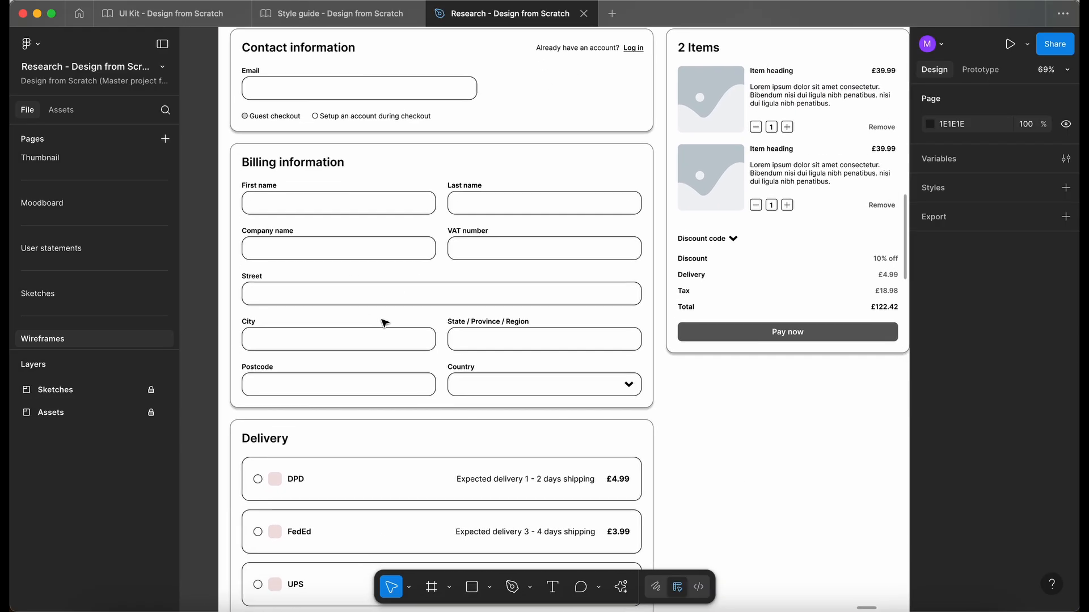
pyautogui.scroll(-5, 498, 368)
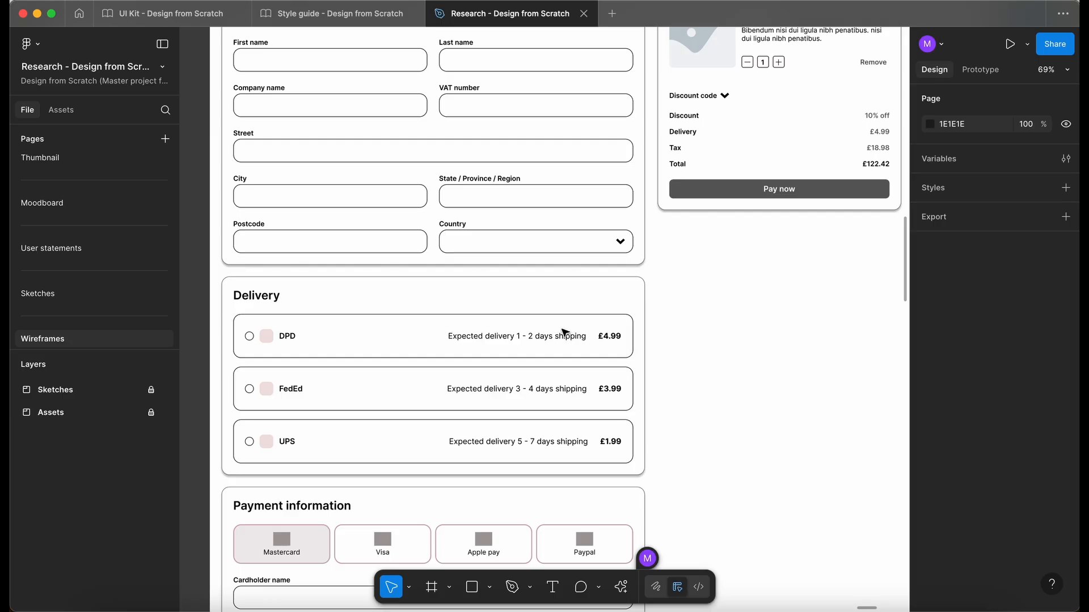
pyautogui.scroll(1, 300, 361)
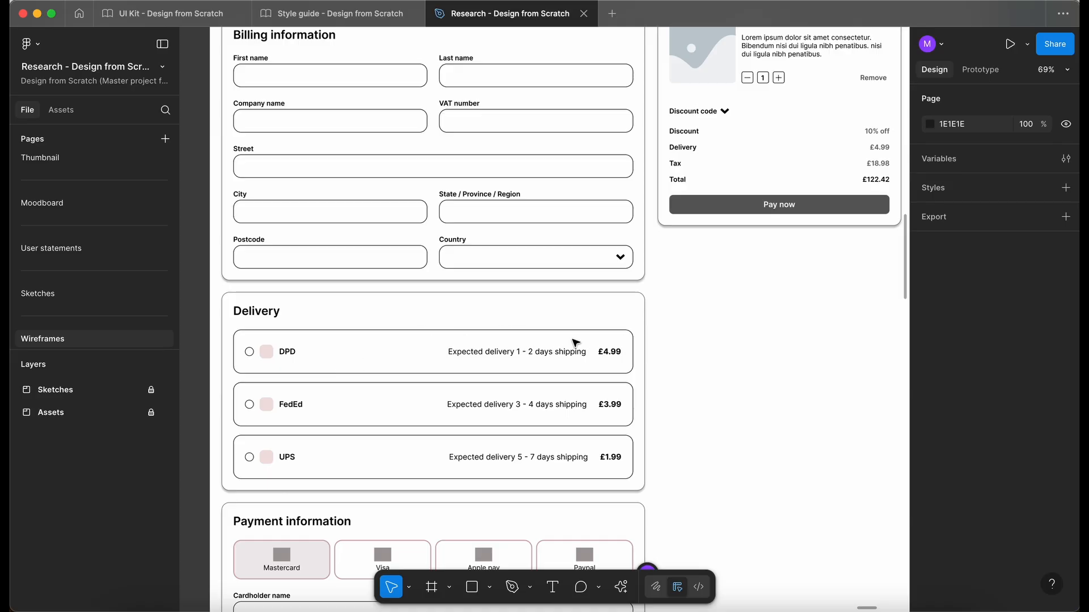
pyautogui.scroll(-5, 575, 342)
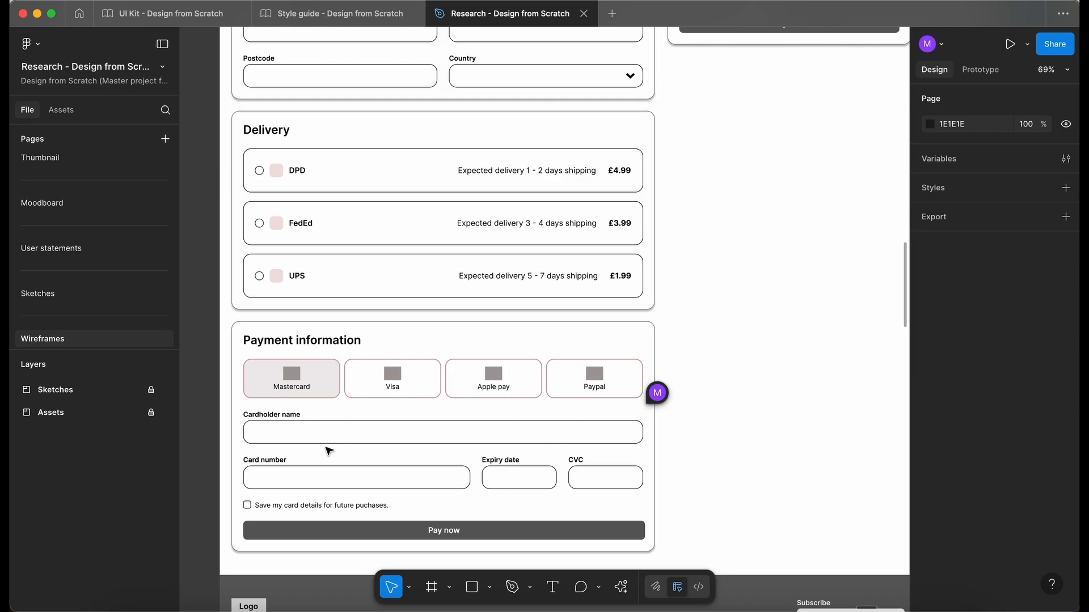
pyautogui.scroll(-1, 328, 451)
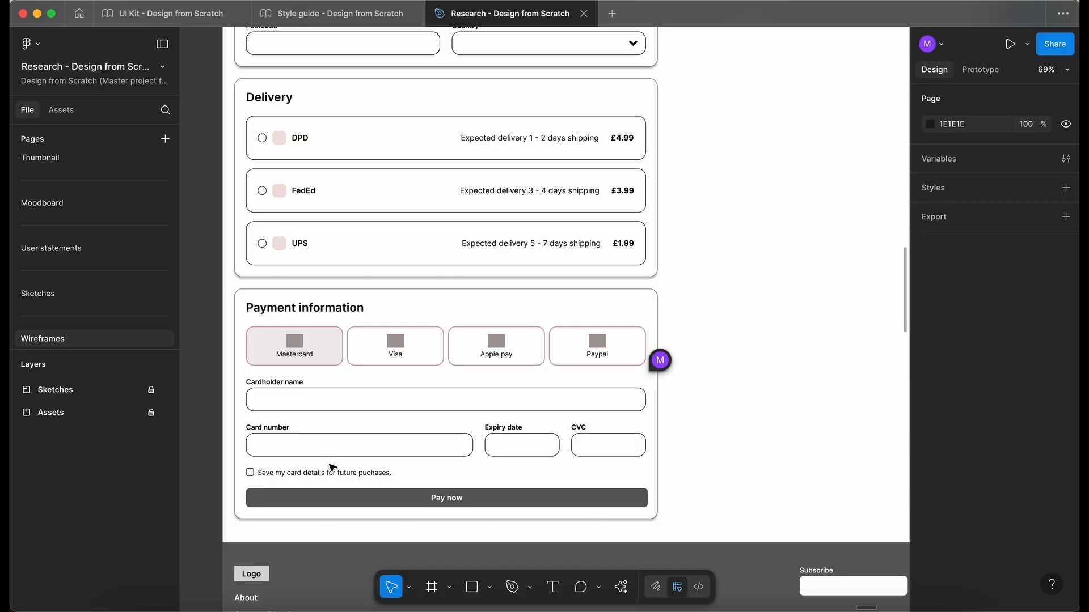
pyautogui.scroll(10, 418, 513)
pyautogui.hscroll(3, 418, 513)
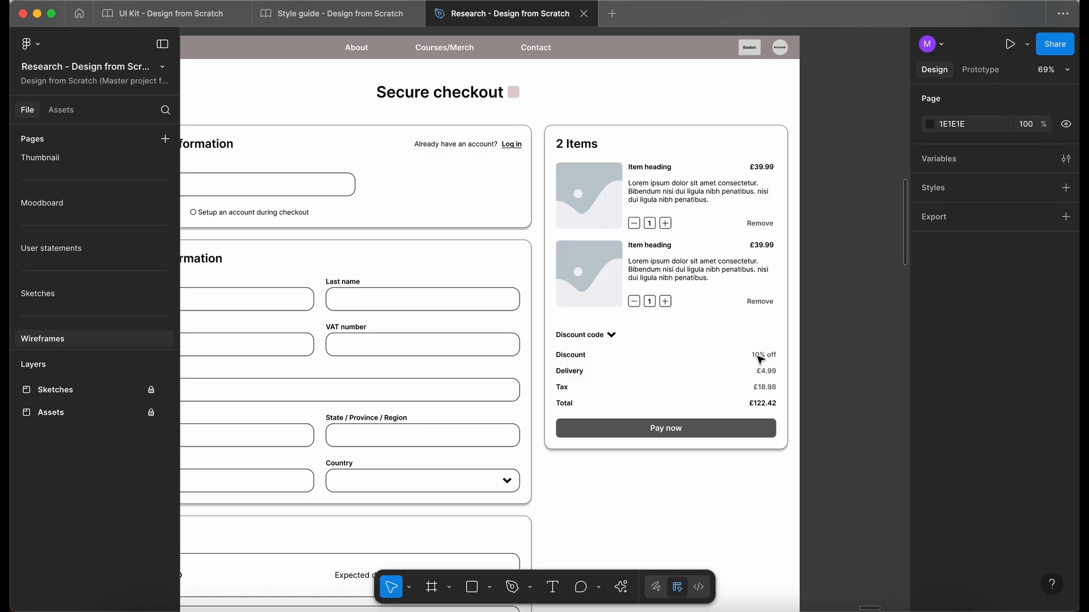
pyautogui.scroll(-3, 682, 460)
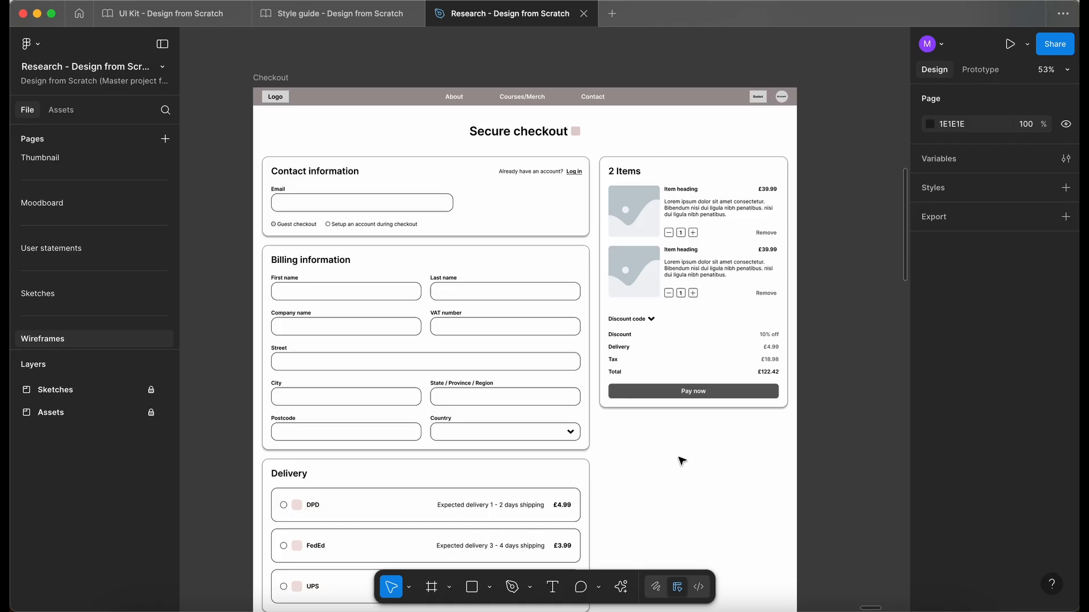
# Find the Home wireframe among the sketches and view its upper sections.
pyautogui.scroll(-10, 681, 460)
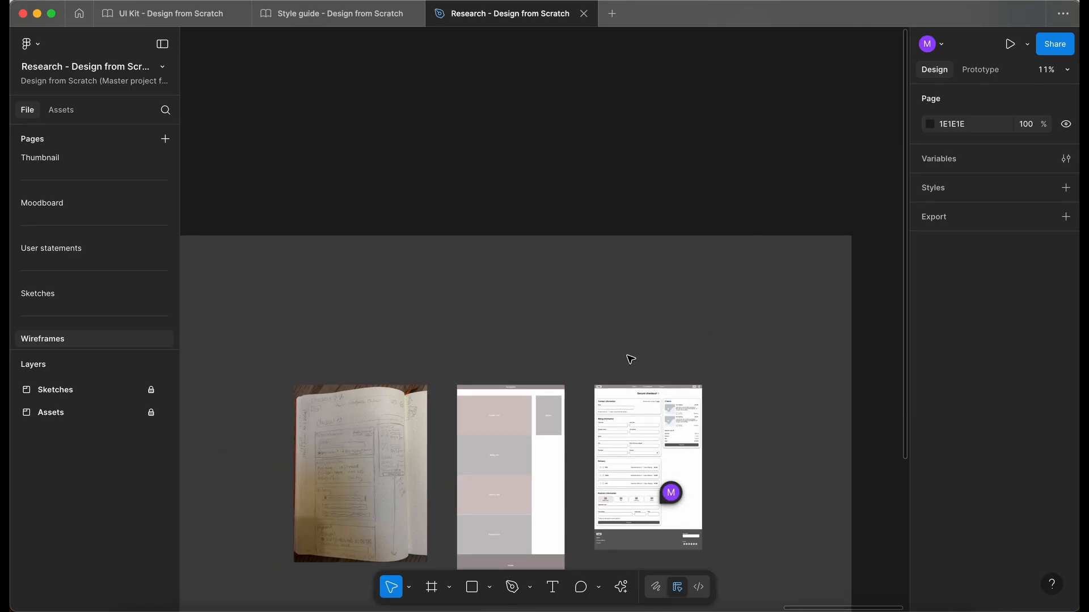
pyautogui.hscroll(-10, 630, 359)
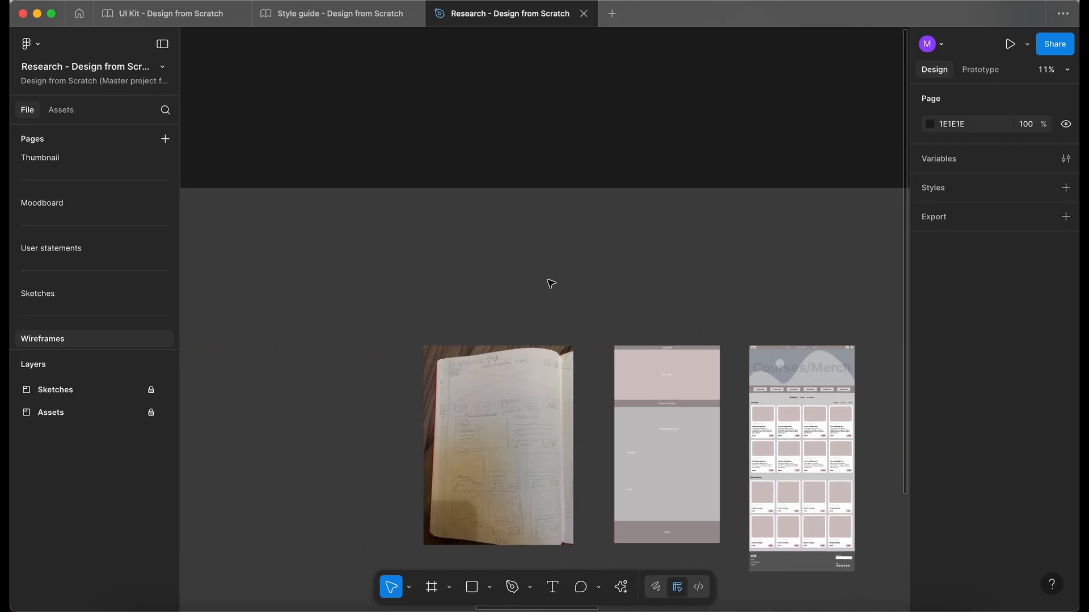
pyautogui.scroll(-3, 551, 283)
pyautogui.hscroll(-10, 550, 283)
pyautogui.scroll(8, 697, 152)
pyautogui.hscroll(6, 697, 152)
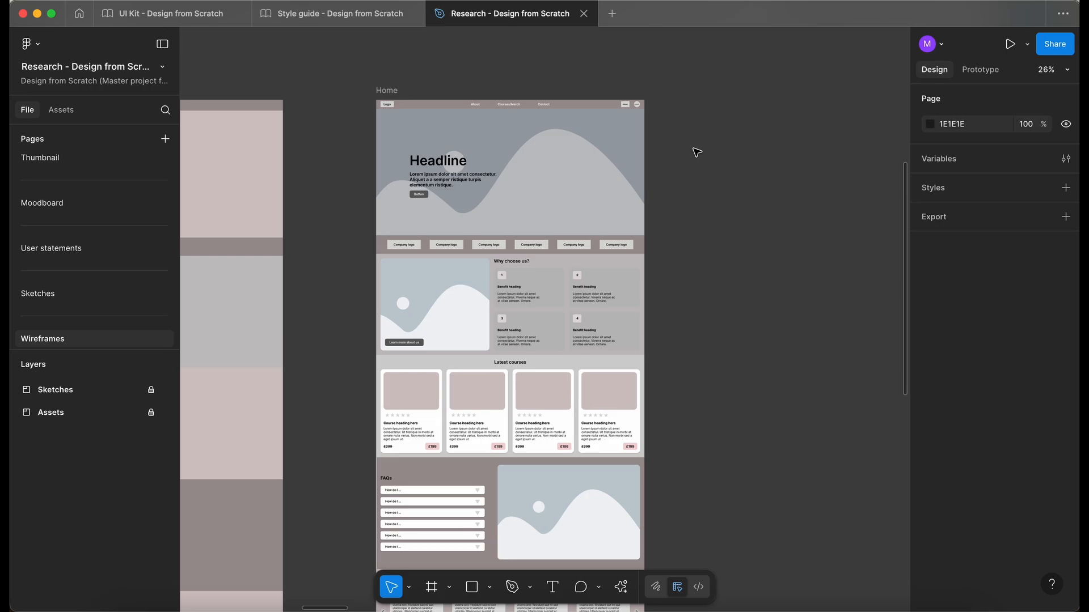